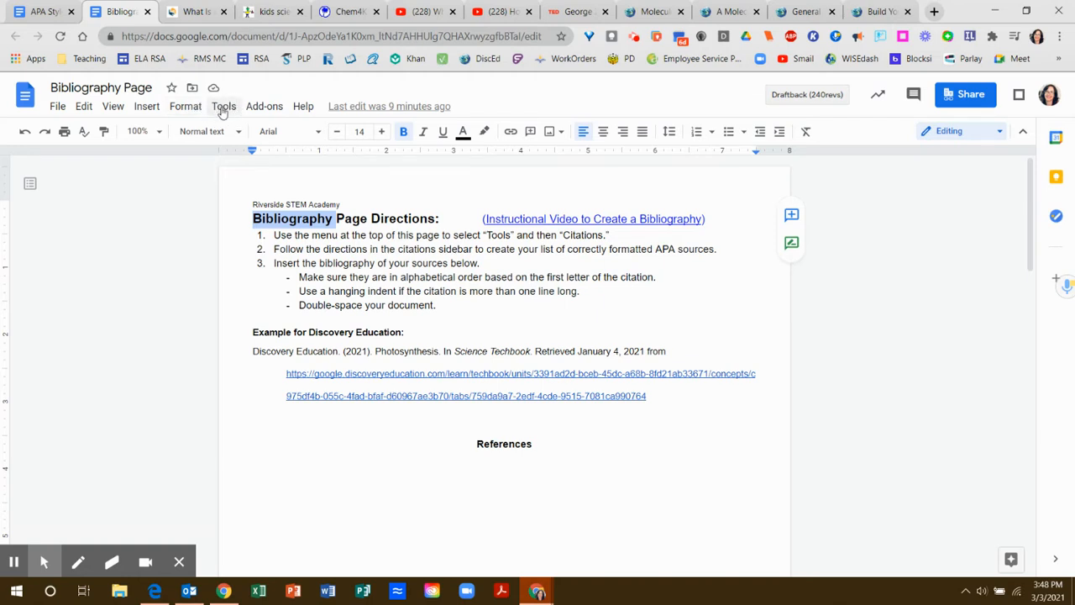
- Open the Citations tool for the Bibliography Page document and choose APA as the citation style
click(224, 106)
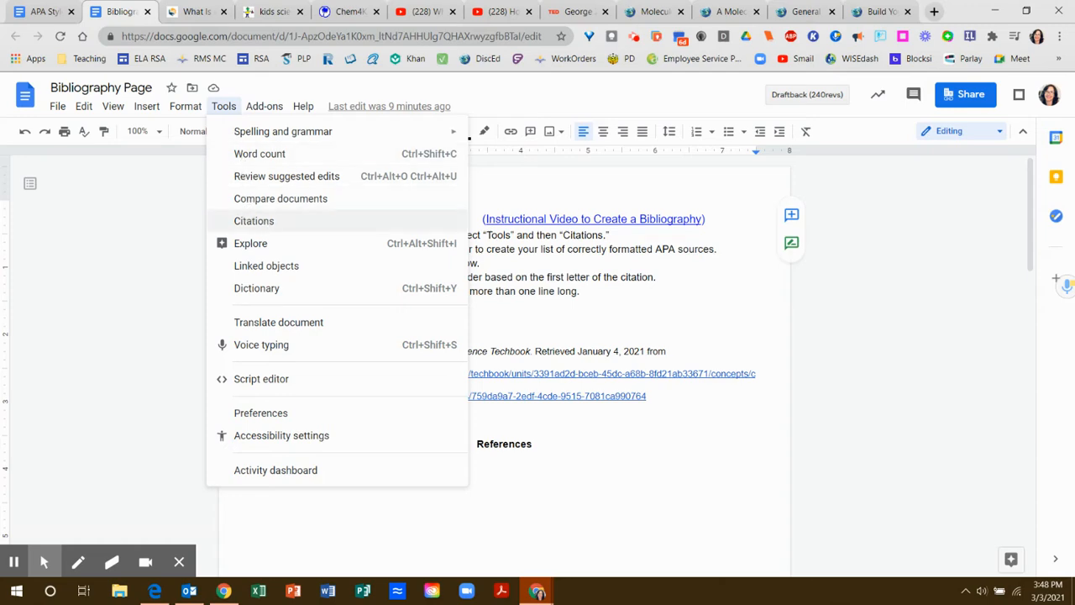
click(256, 220)
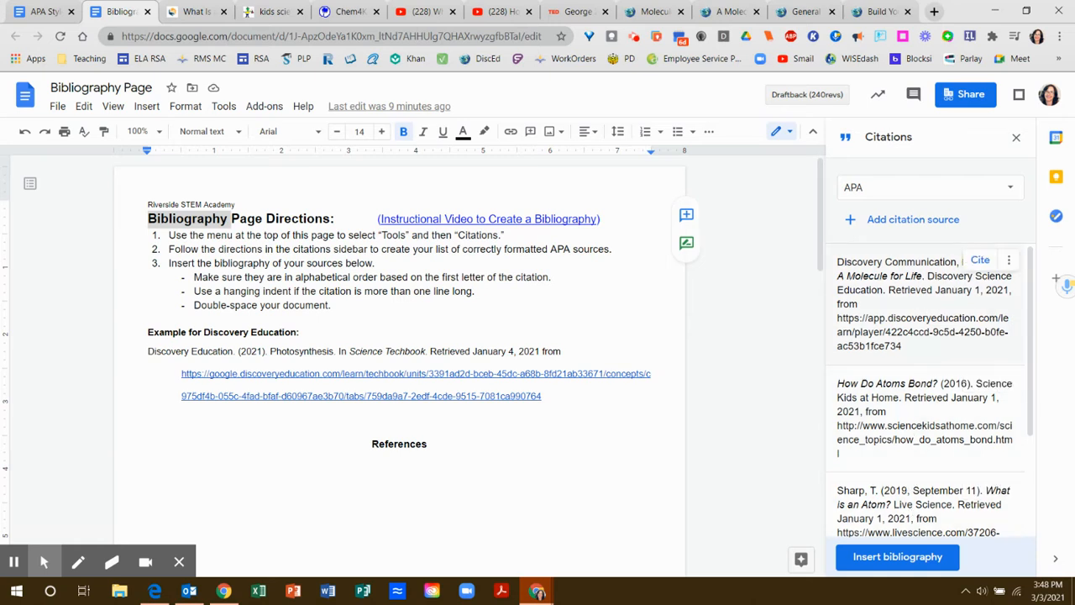
click(977, 192)
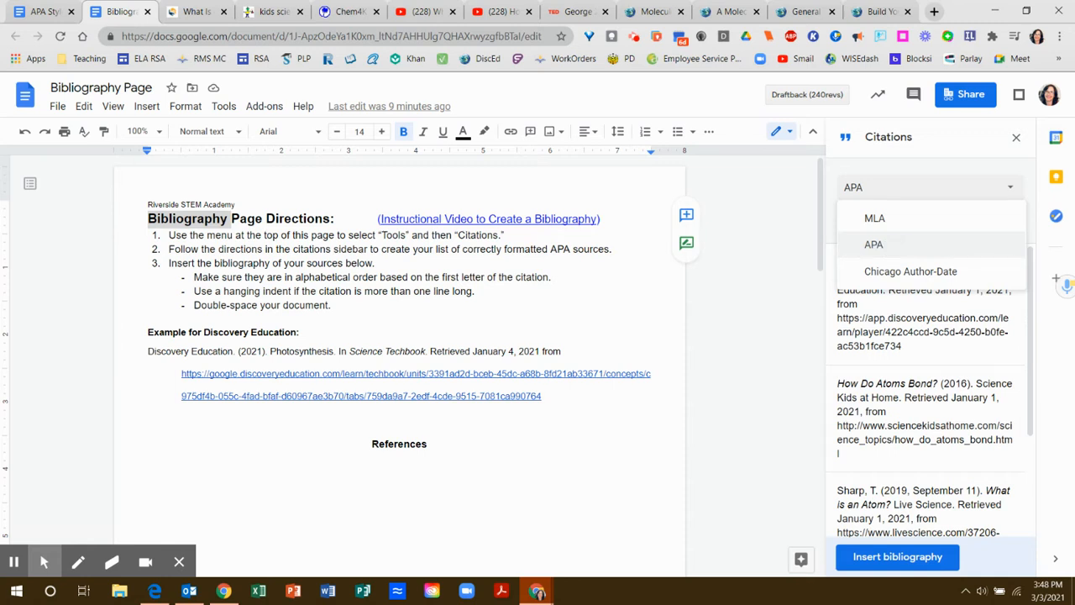
click(886, 244)
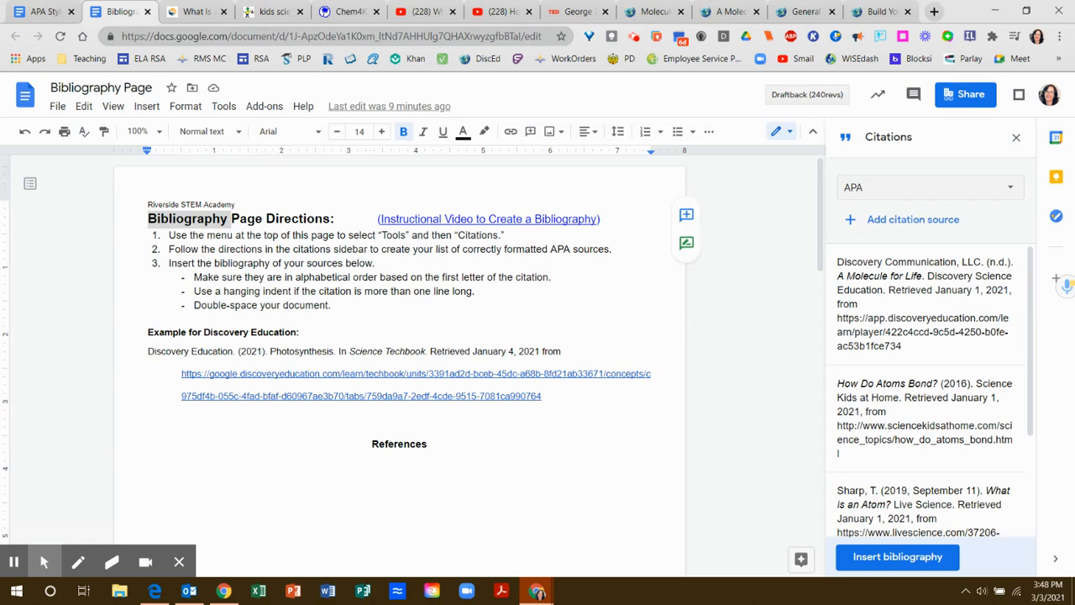
- Start a new citation source with Website as both the source type and the access method
click(886, 221)
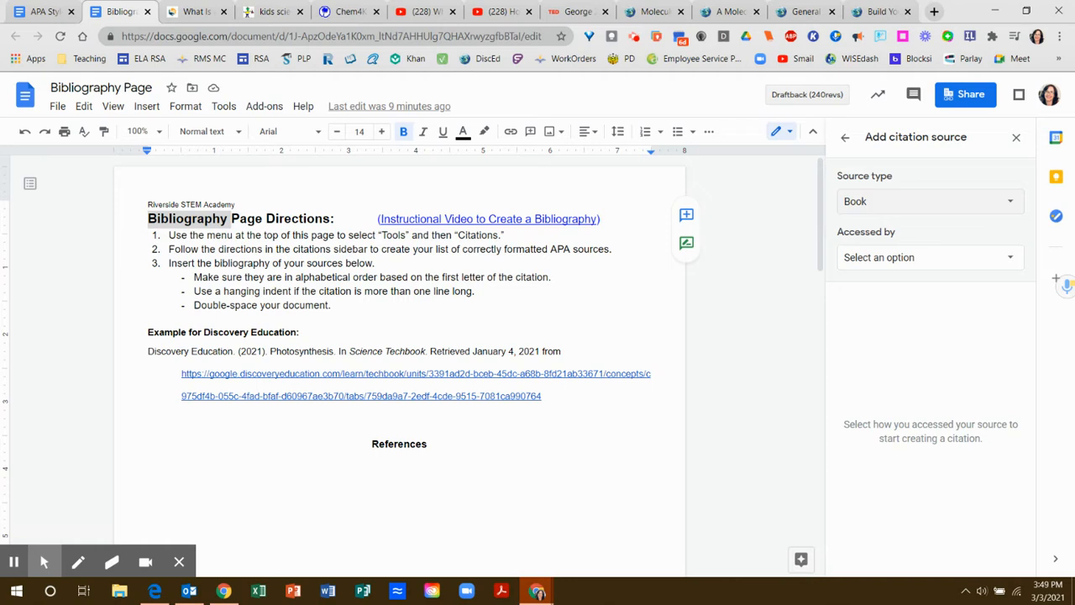
click(899, 200)
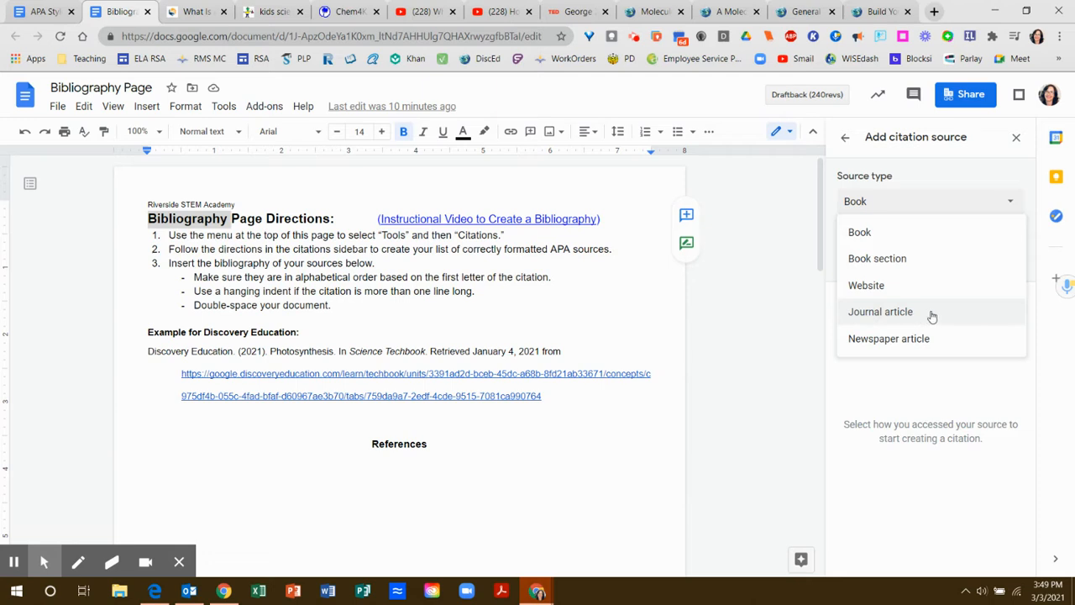
click(878, 287)
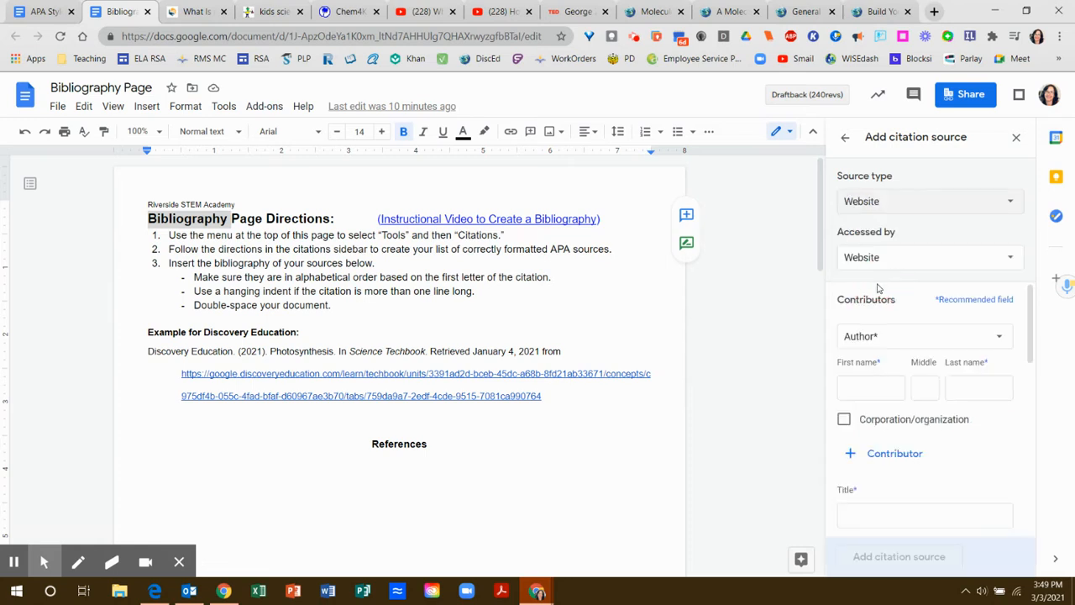
click(933, 257)
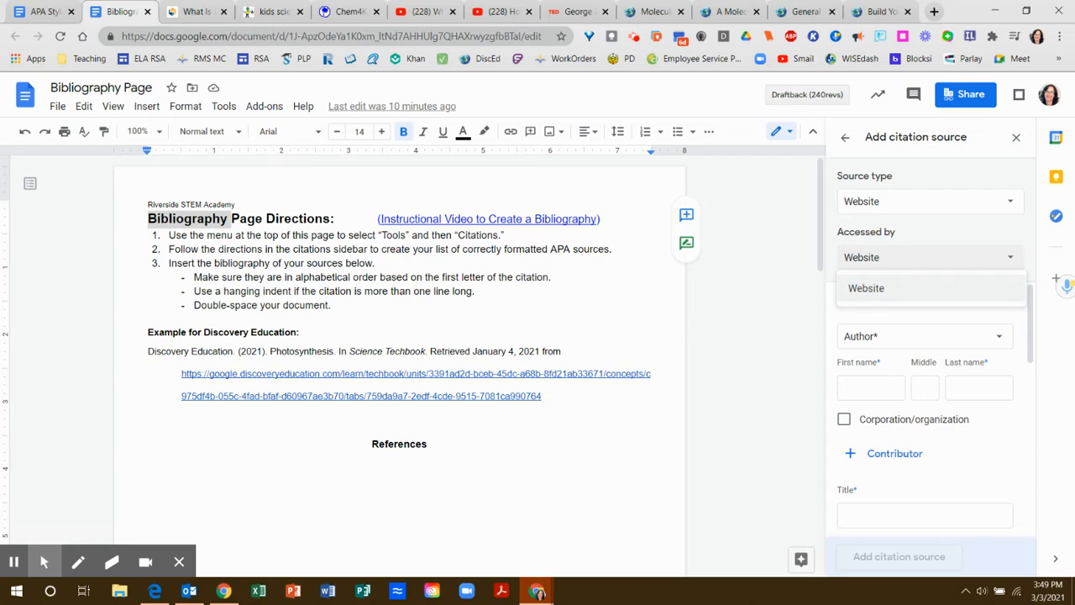
click(882, 289)
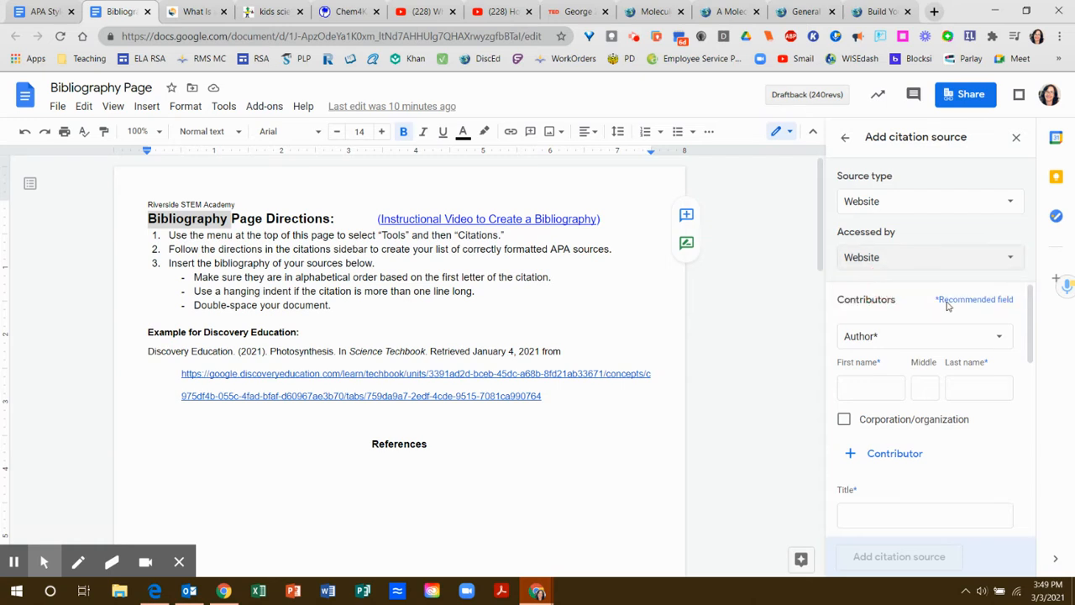
click(1032, 316)
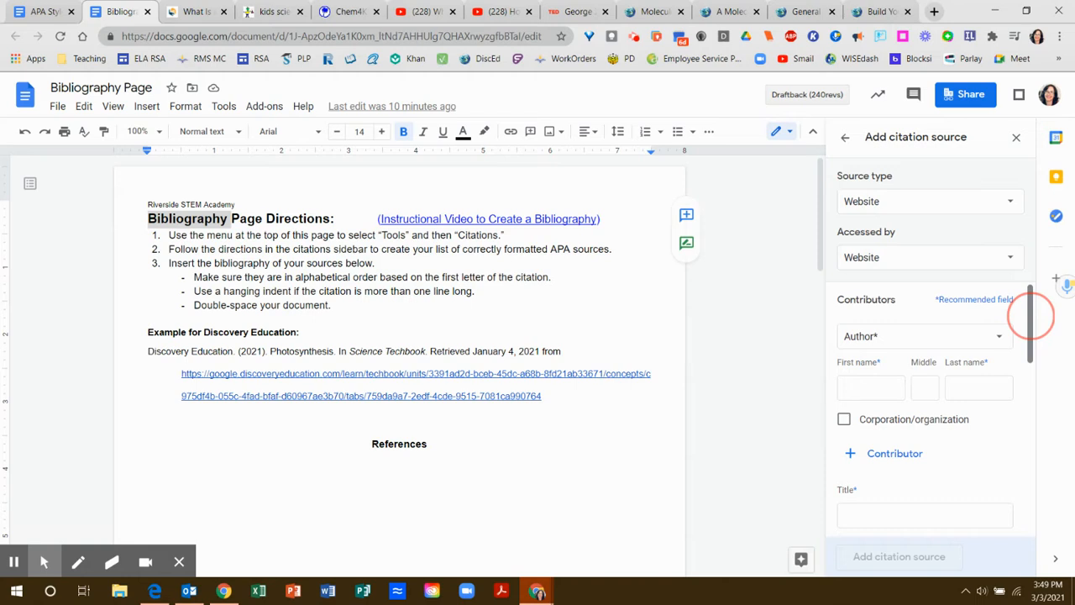
right_click(1032, 316)
click(794, 313)
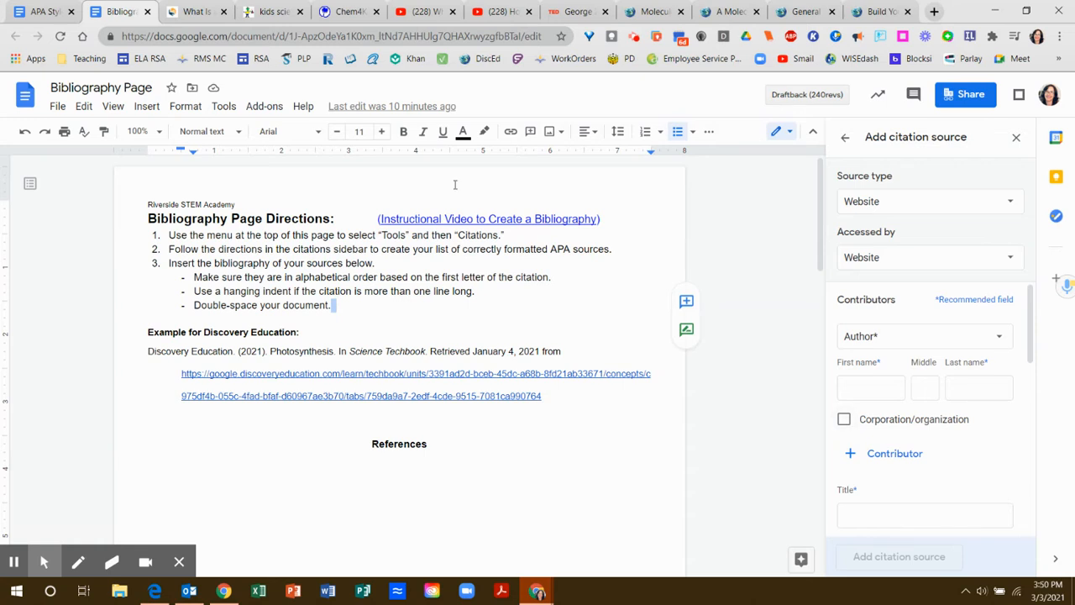
- Check the author and publication date of the Live Science "What Is an Atom?" article, and return to the Bibliography Page document
click(196, 11)
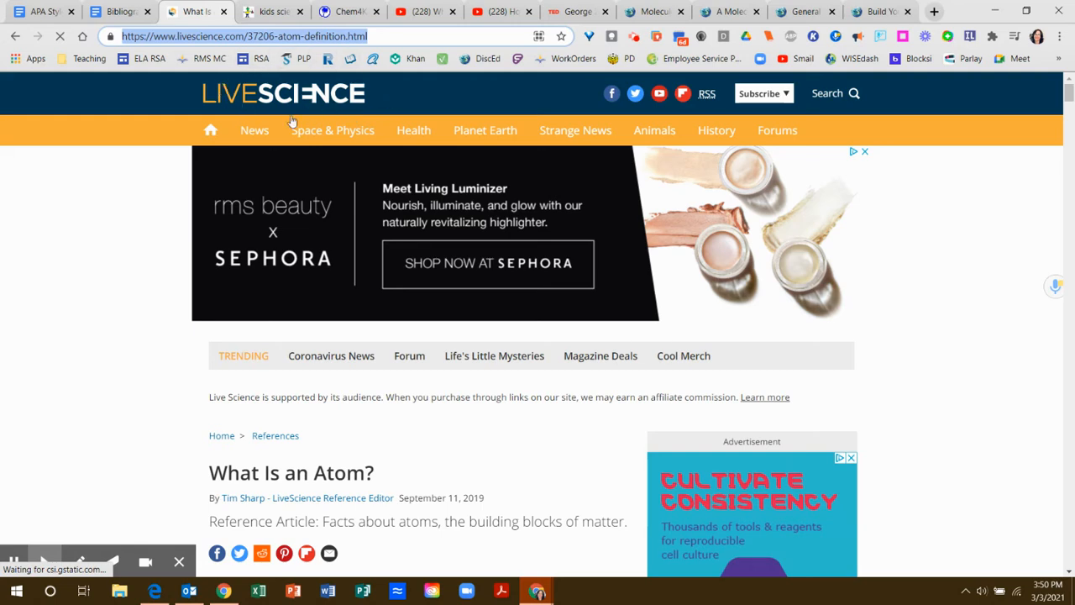
scroll(165, 303, down, 1)
scroll(165, 303, down, 3)
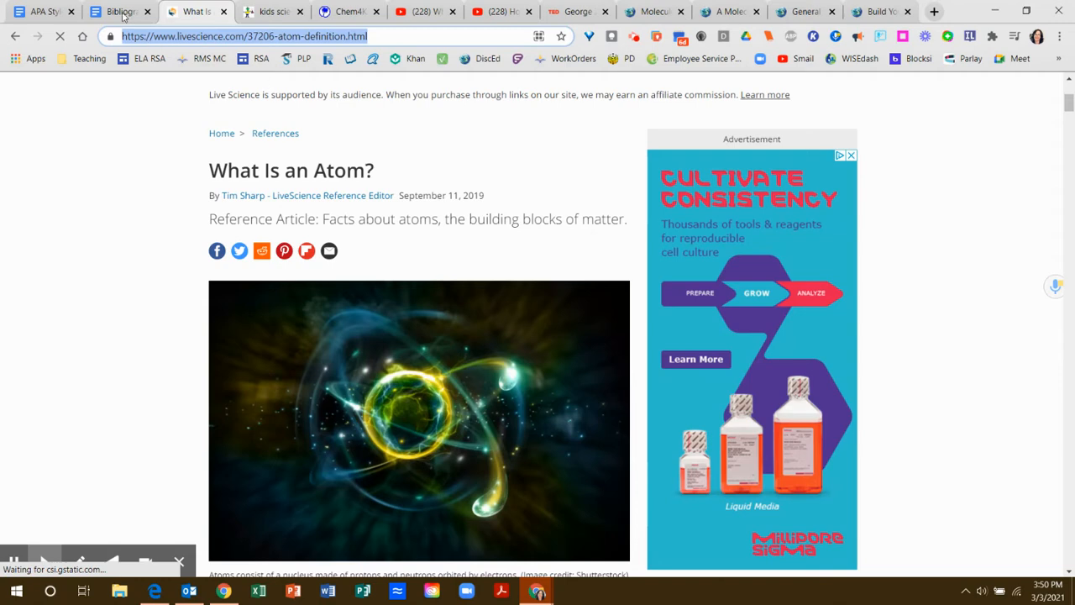
click(121, 13)
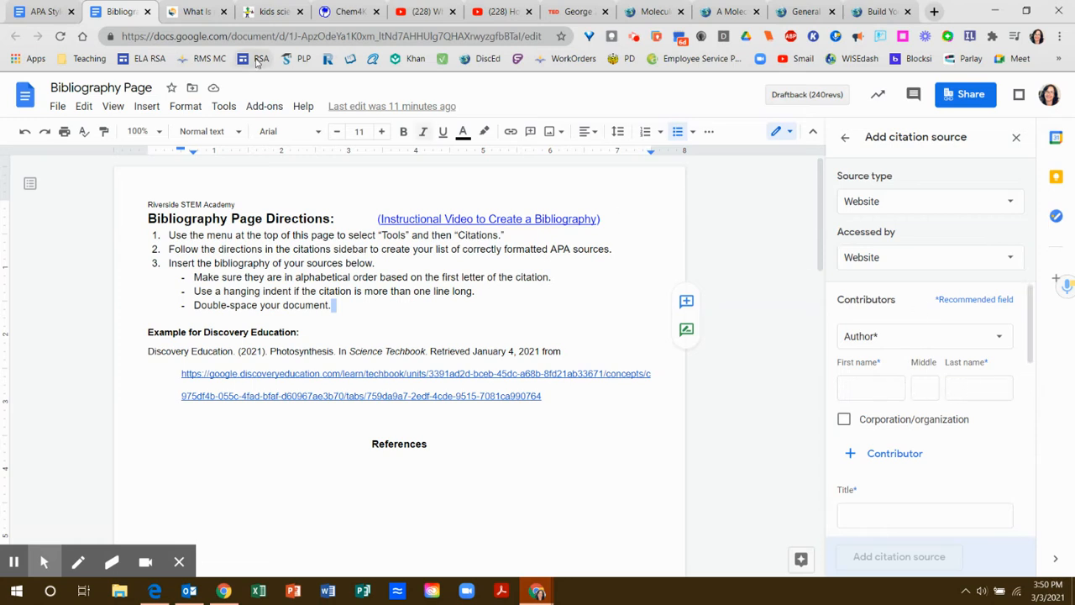
- Look through the Chem4Kids Bonding Basics page for an author and highlight the copyright holder in the footer
click(344, 11)
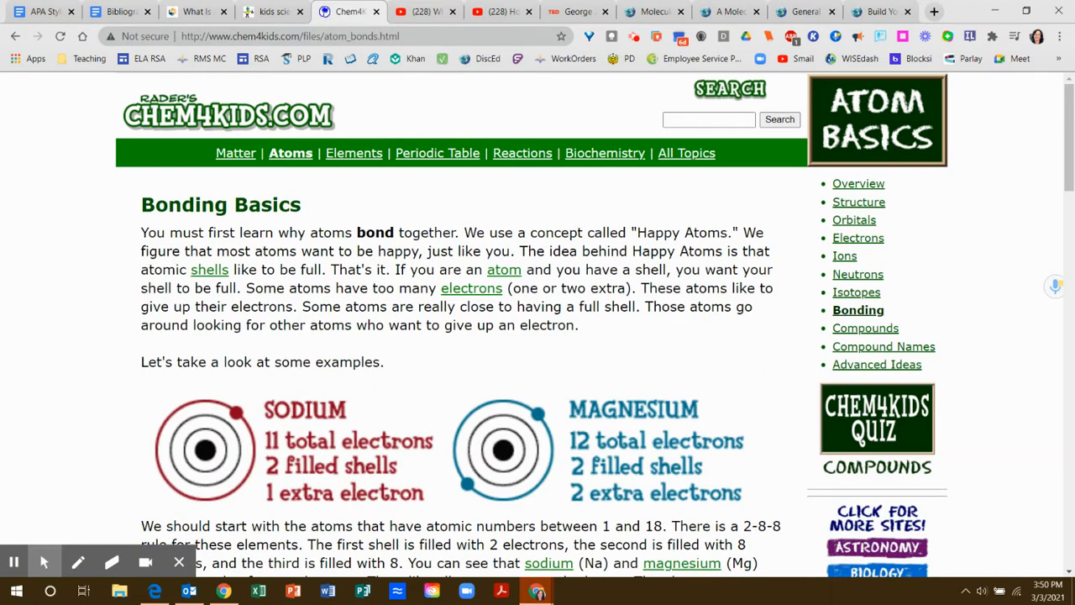
scroll(537, 336, down, 1)
scroll(538, 336, up, 1)
scroll(537, 336, down, 15)
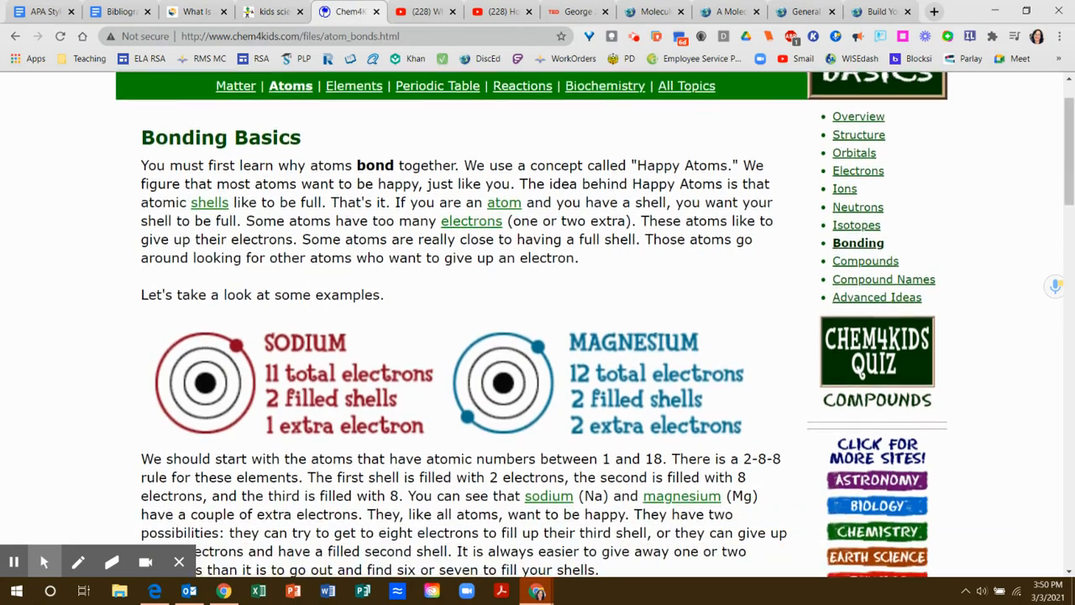
scroll(538, 336, down, 5)
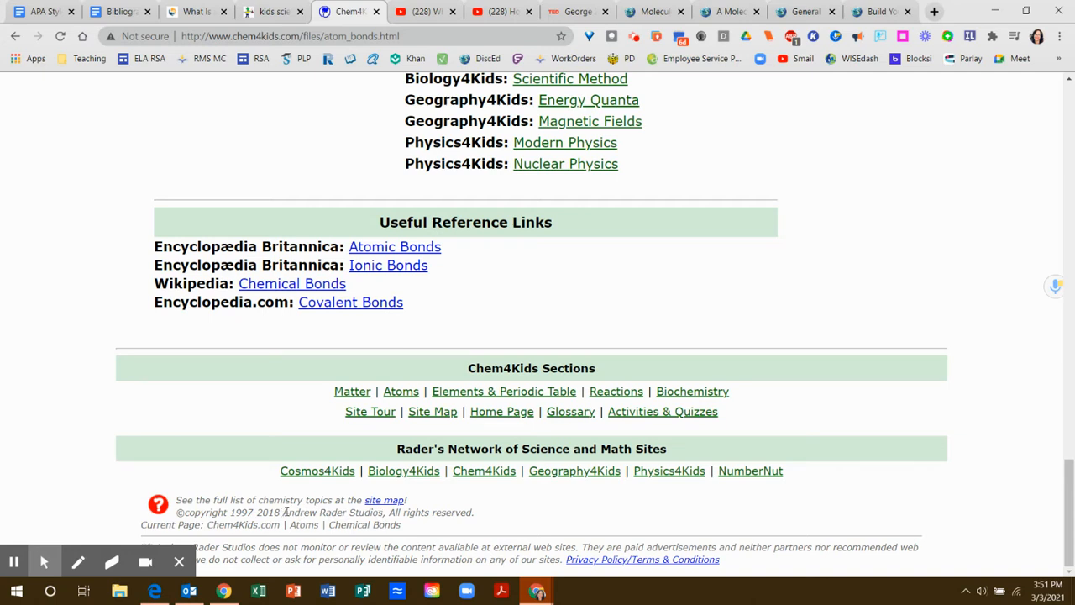
drag(284, 513, 384, 514)
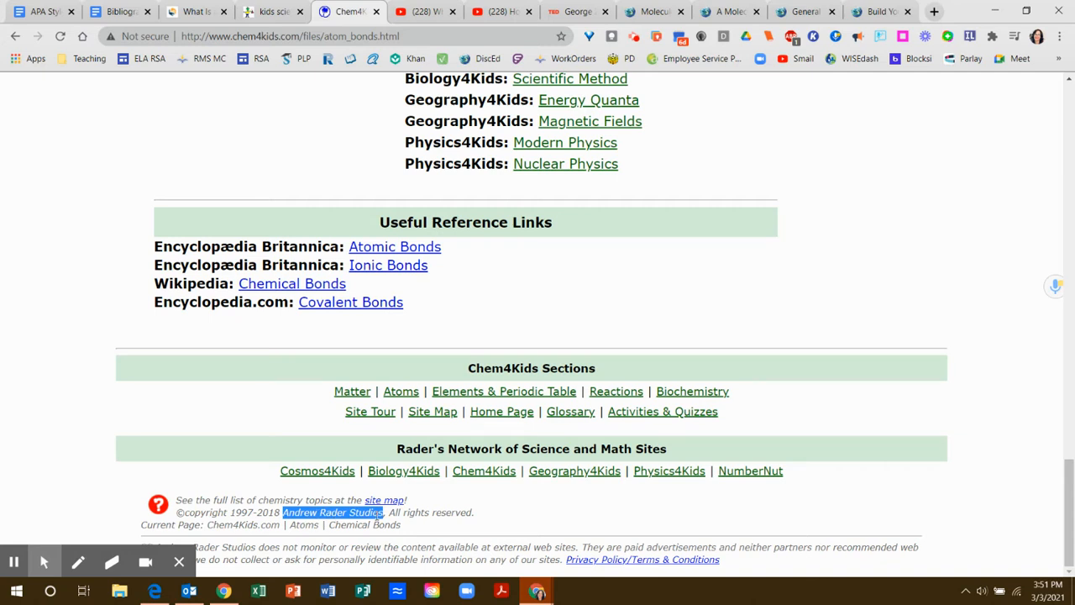
click(119, 15)
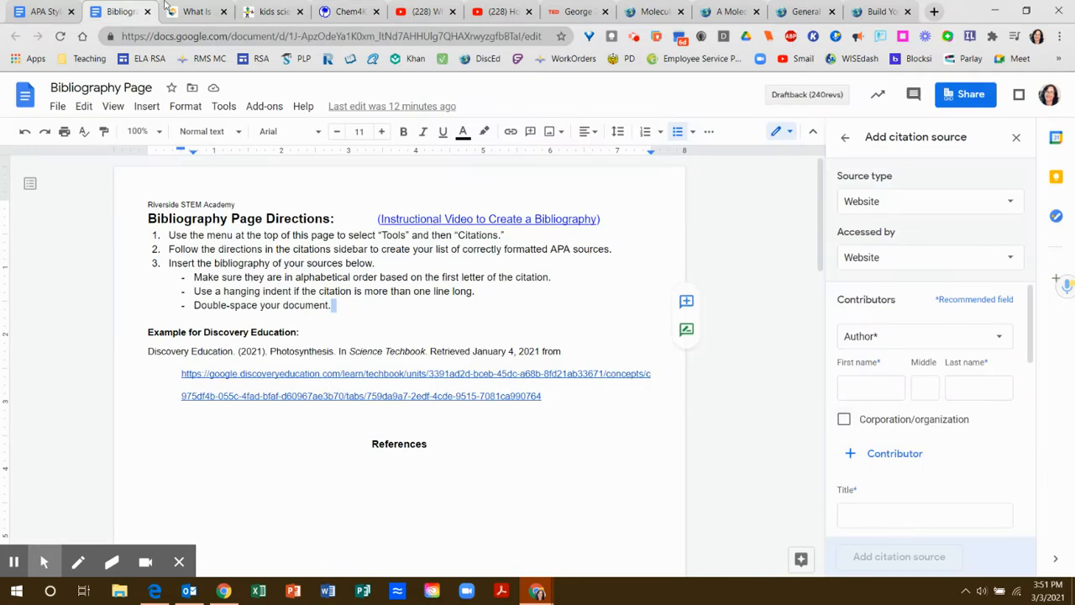
click(198, 13)
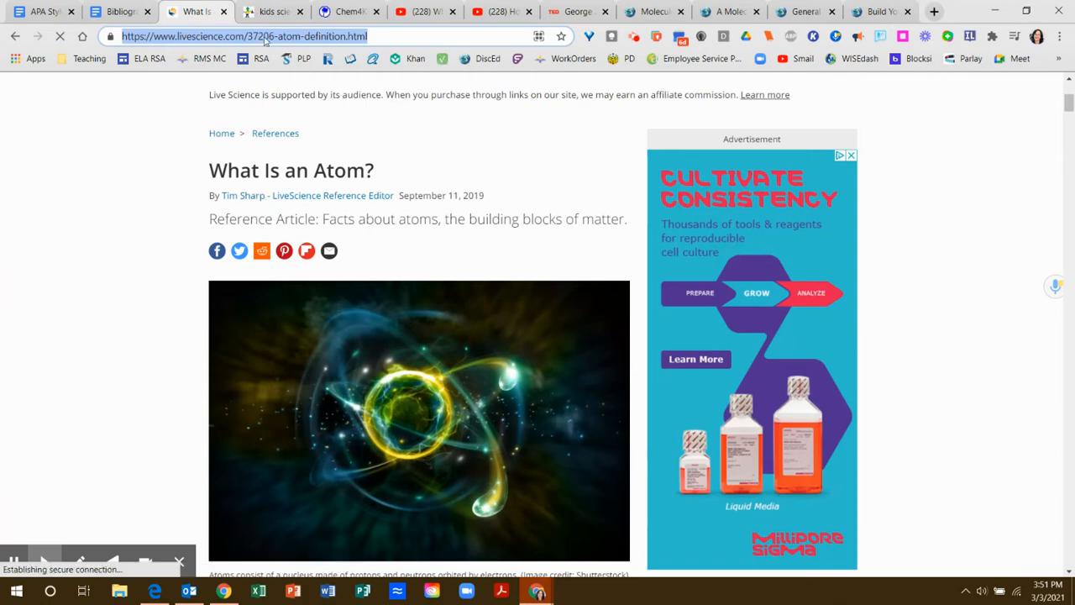
right_click(349, 5)
click(337, 10)
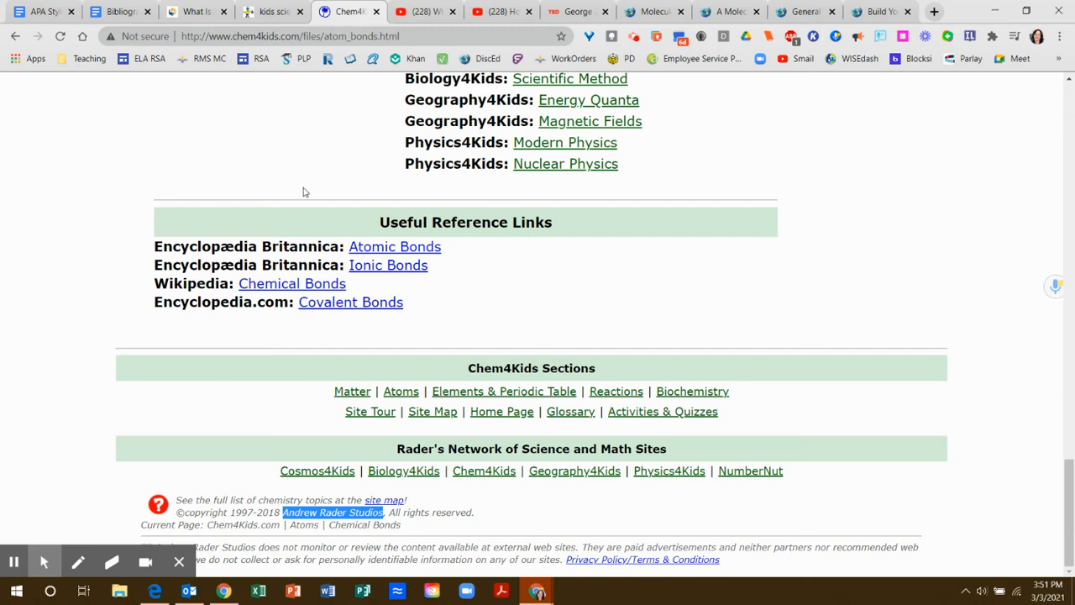
- Examine the Science Kids at Home "How do Atoms Bond?" page down to its footer for author and copyright details
click(265, 10)
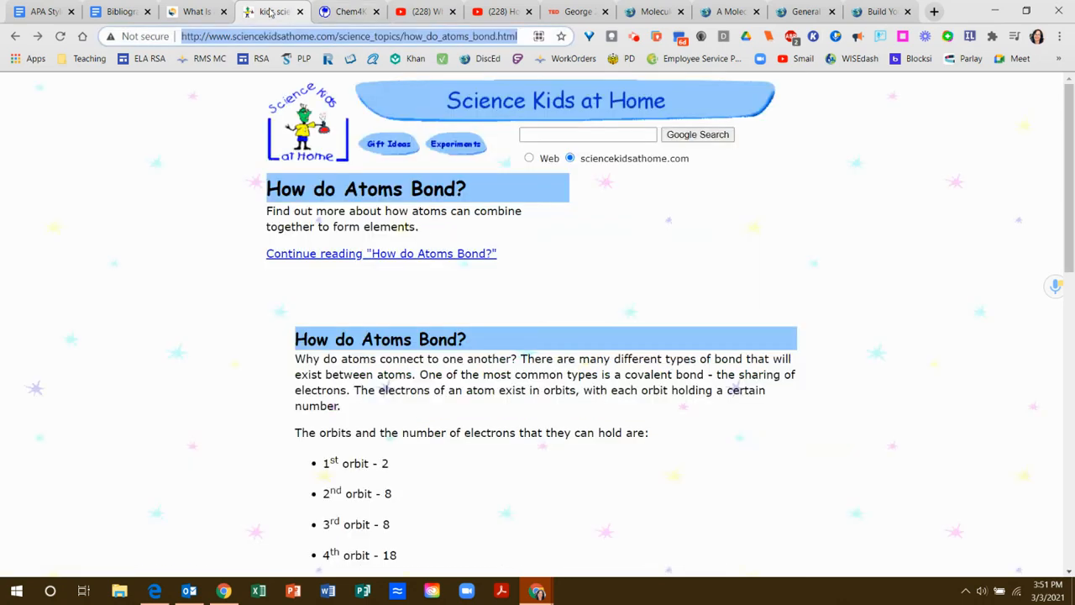
scroll(586, 494, down, 10)
scroll(586, 494, down, 2)
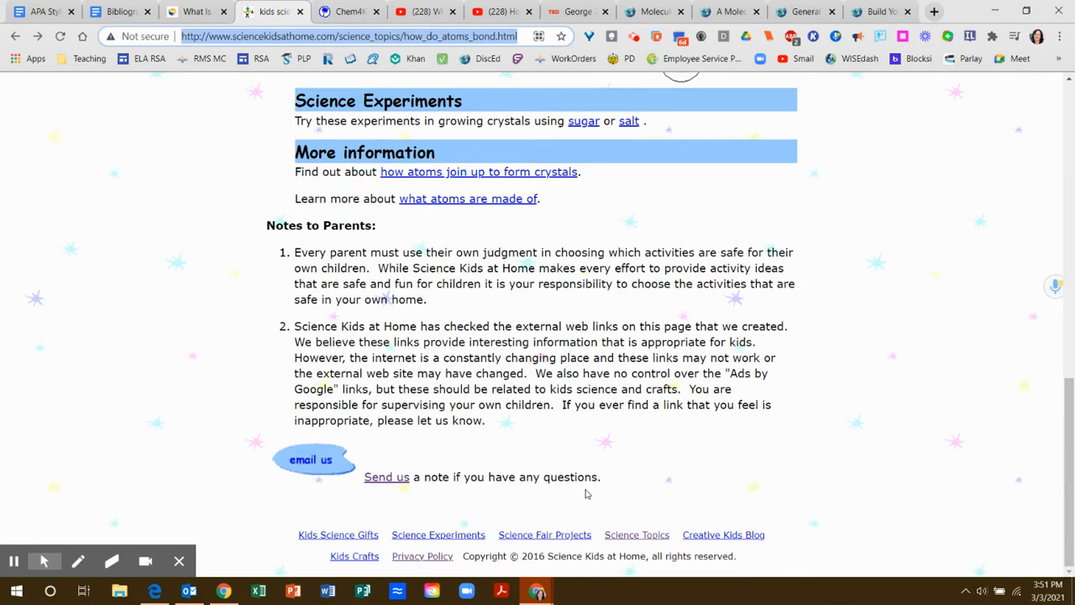
- Read the Science Kids at Home Privacy Policy, highlight the mailing address line in its contact section, and return to the article
click(426, 563)
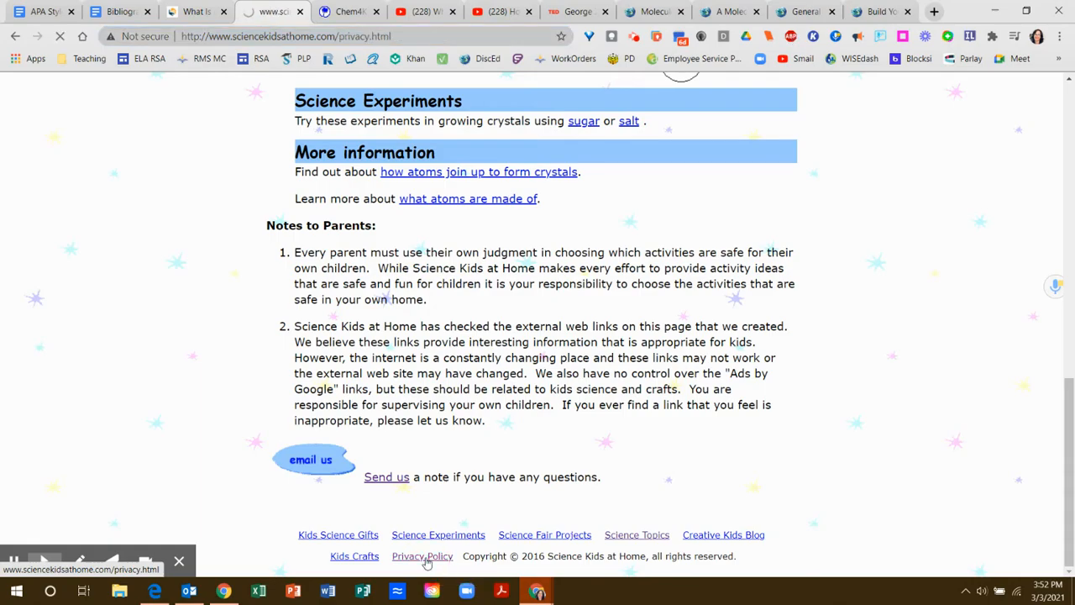
scroll(425, 562, down, 10)
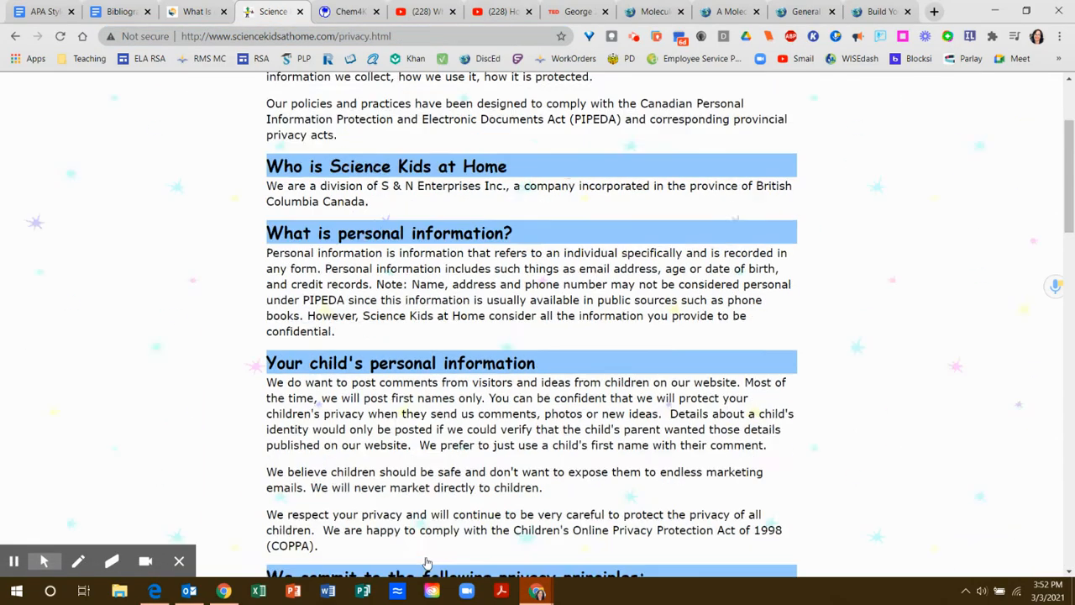
scroll(426, 563, down, 5)
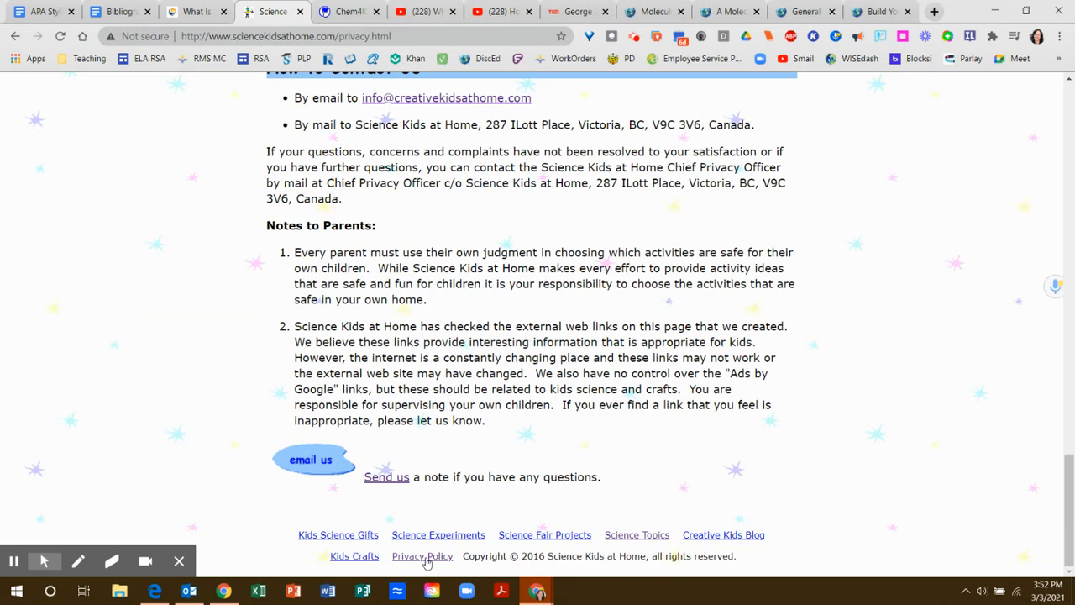
scroll(426, 563, up, 3)
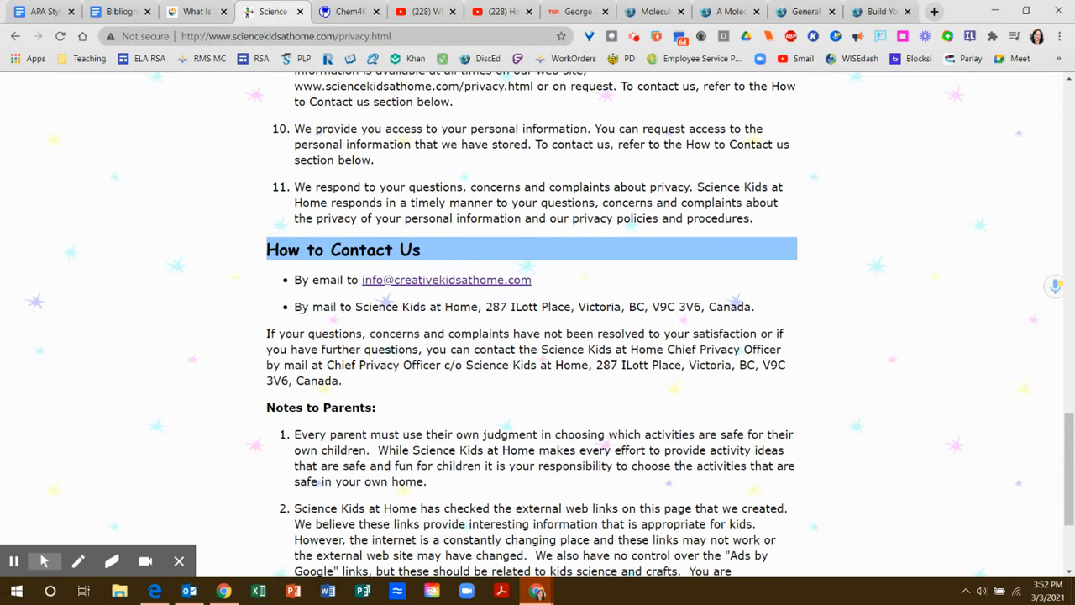
drag(295, 307, 754, 309)
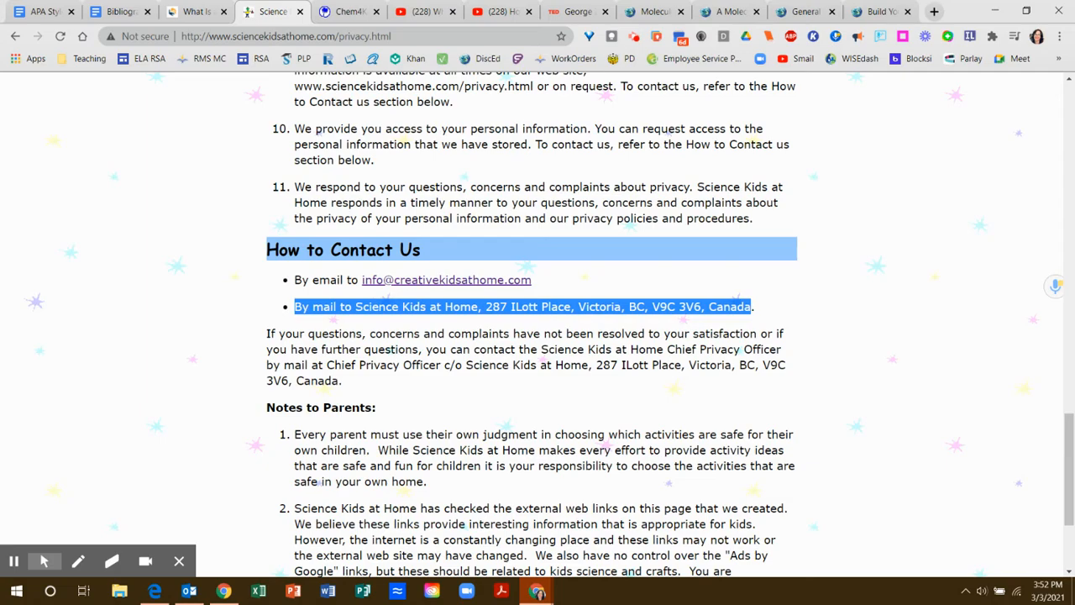
scroll(531, 324, up, 17)
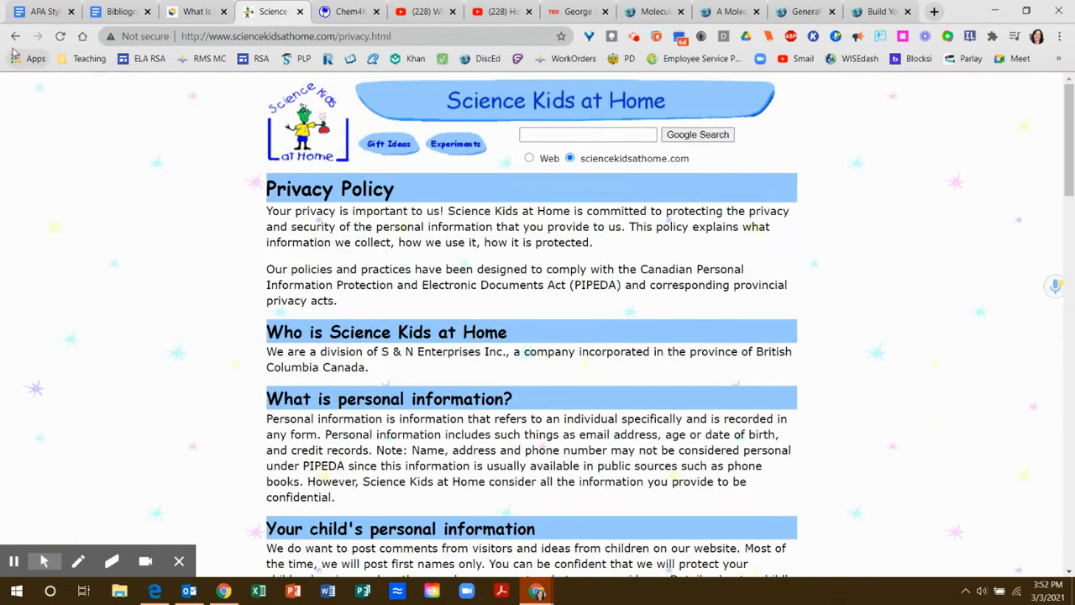
click(16, 36)
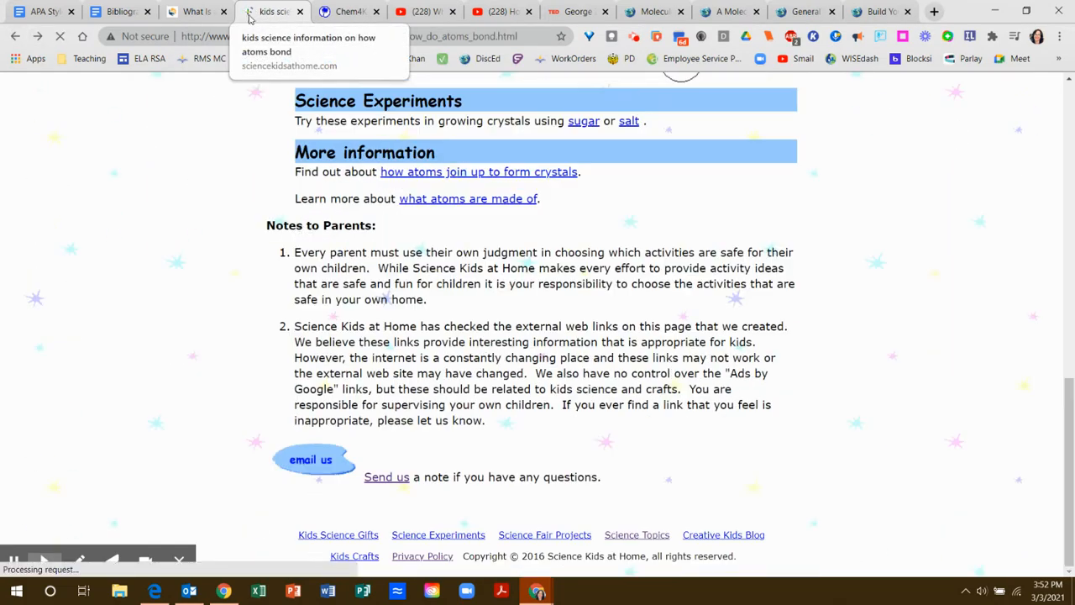
scroll(494, 311, up, 15)
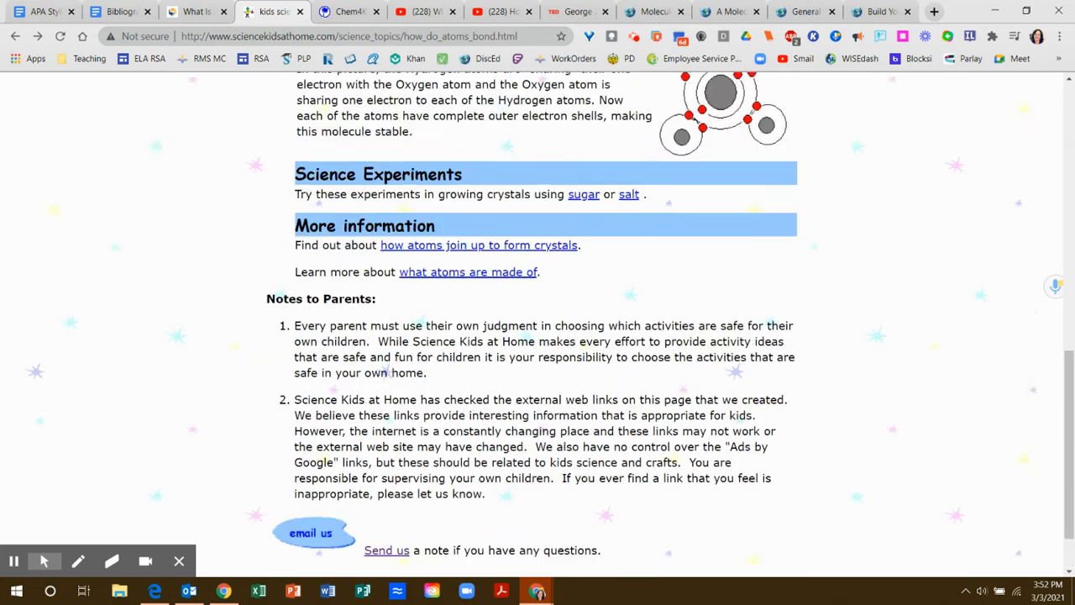
- In the Bibliography Page document, mark the new website citation's author as a corporation/organization
click(122, 13)
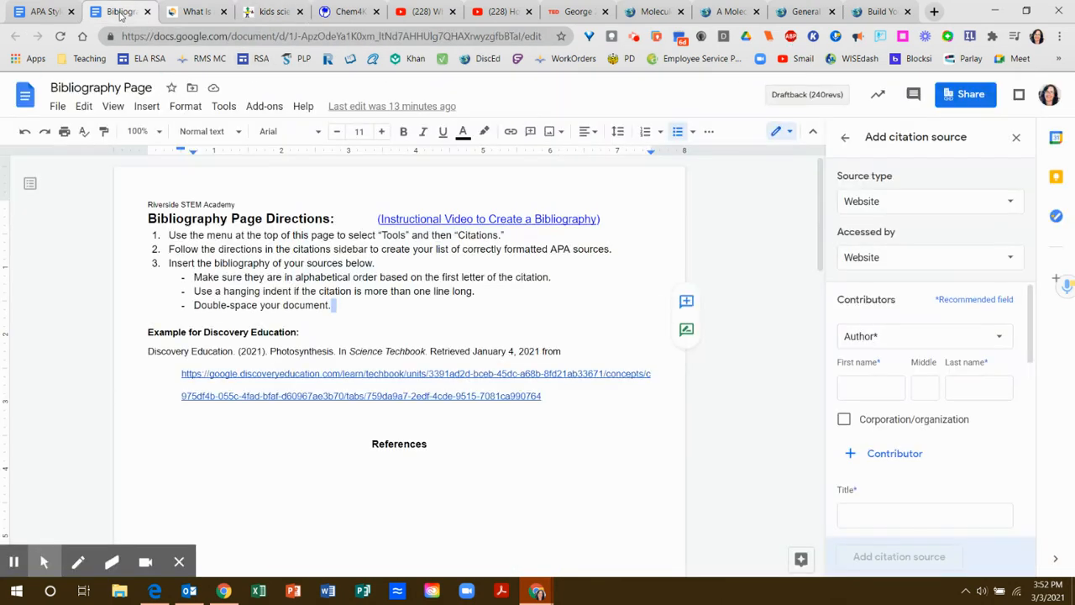
right_click(843, 421)
click(843, 421)
click(844, 419)
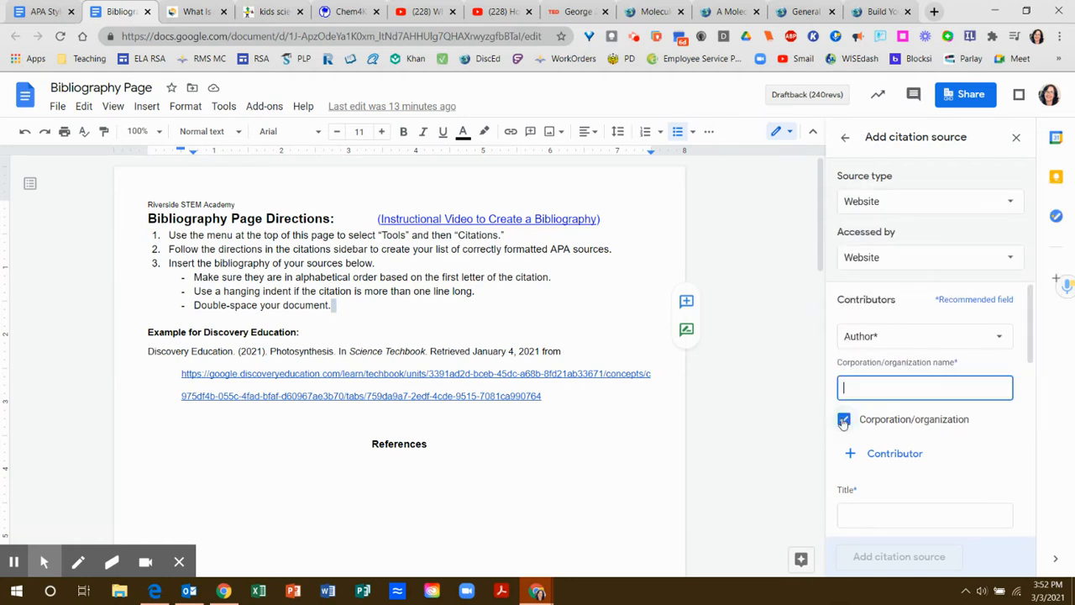
- Check the Chem4Kids page footer for the copyright holder and enter Andrew Rader Studios as the citation's organization name
click(348, 11)
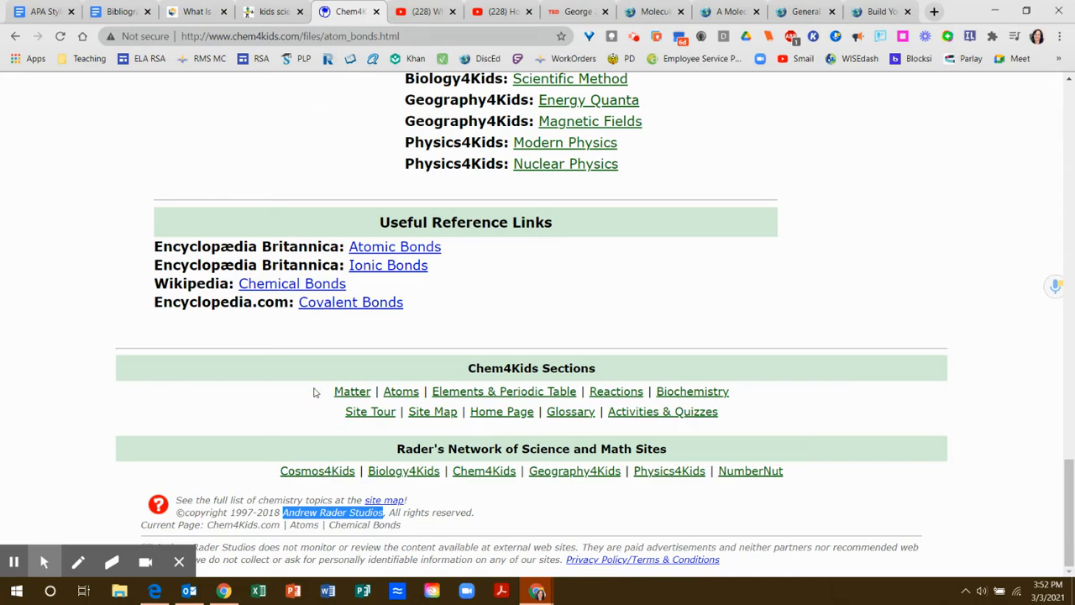
scroll(333, 229, up, 15)
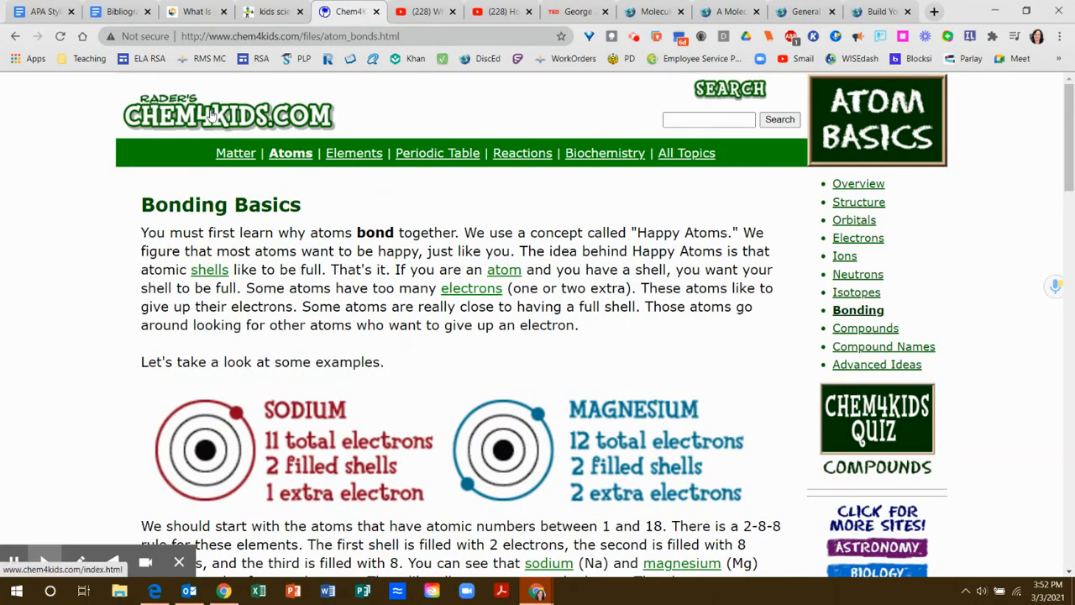
scroll(276, 202, down, 15)
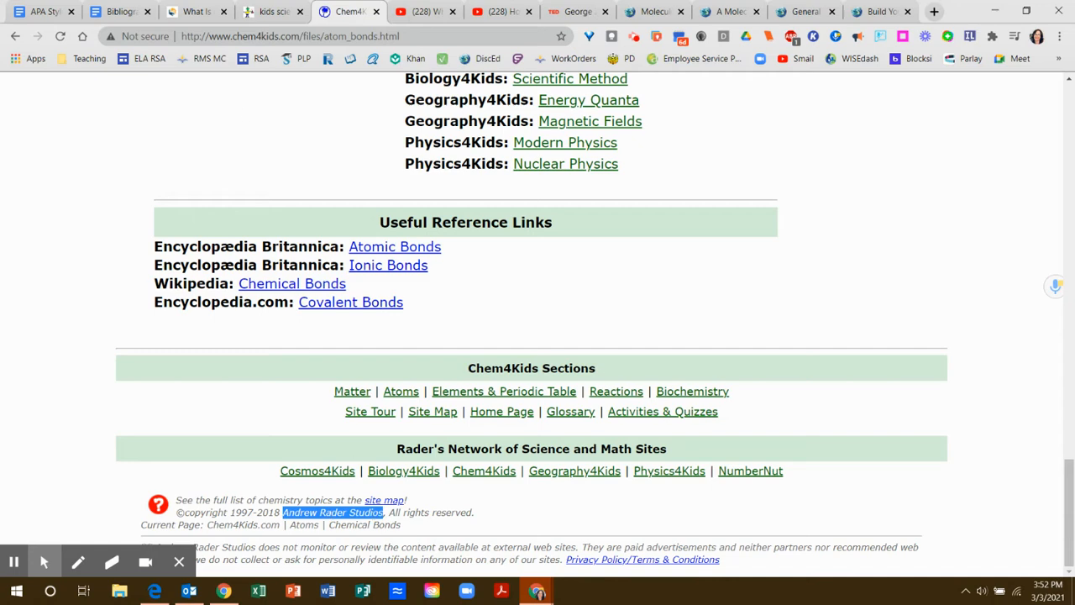
click(113, 11)
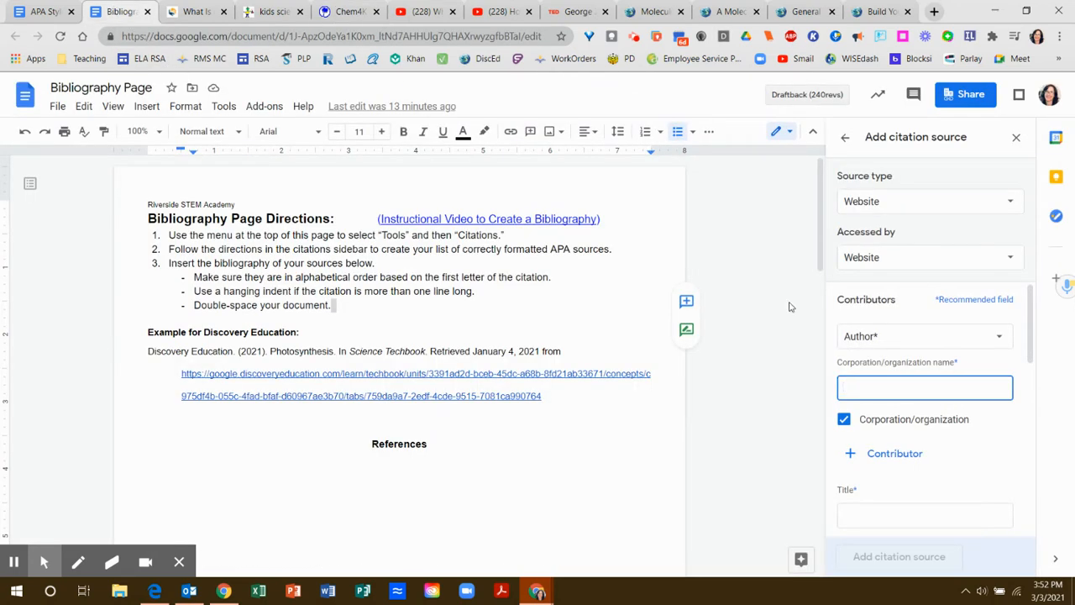
right_click(860, 391)
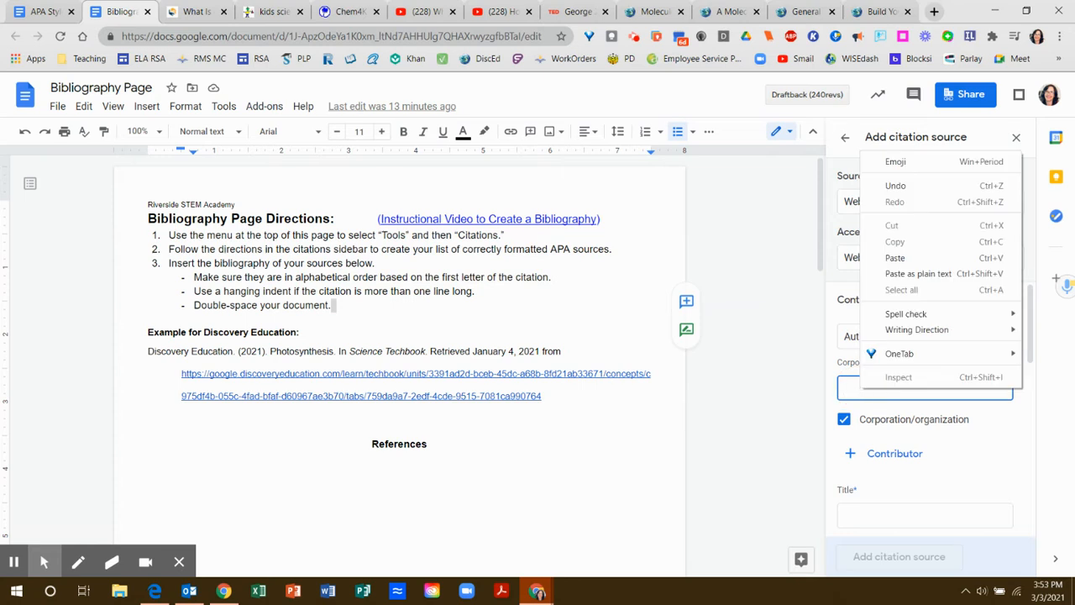
click(849, 392)
text(Andrew Rader Studios)
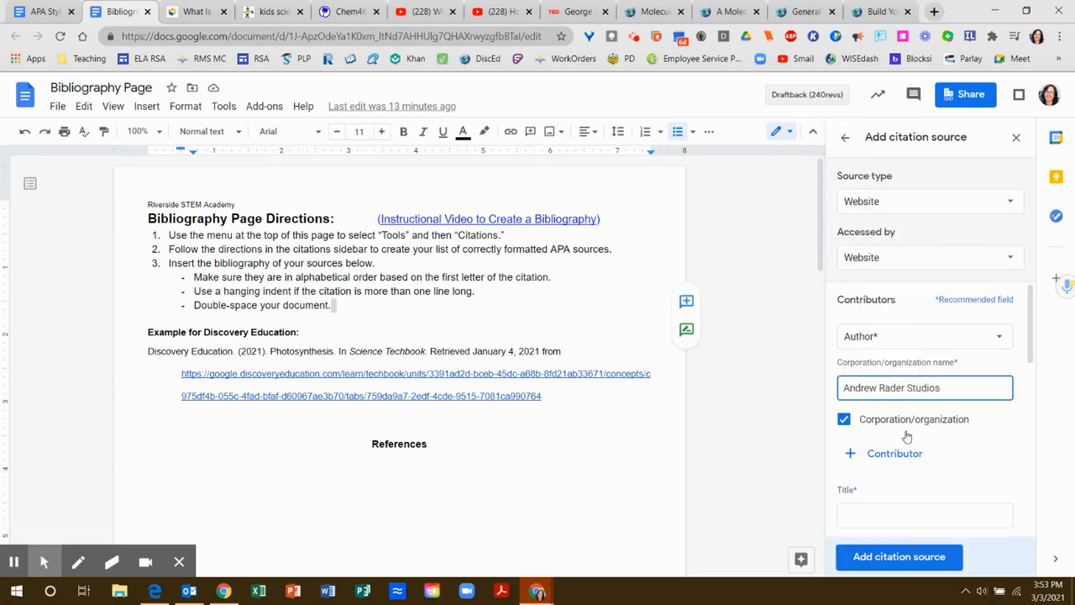
- Check the article heading on the Chem4Kids page and enter "Bonding Basics" as the citation's title
drag(1030, 330, 1031, 349)
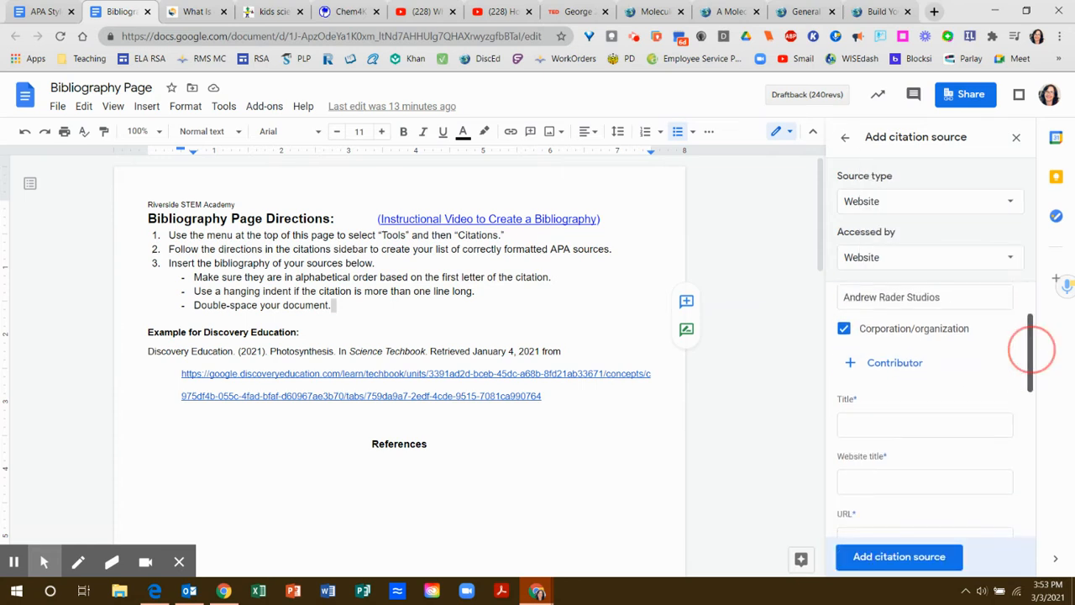
scroll(1031, 349, up, 2)
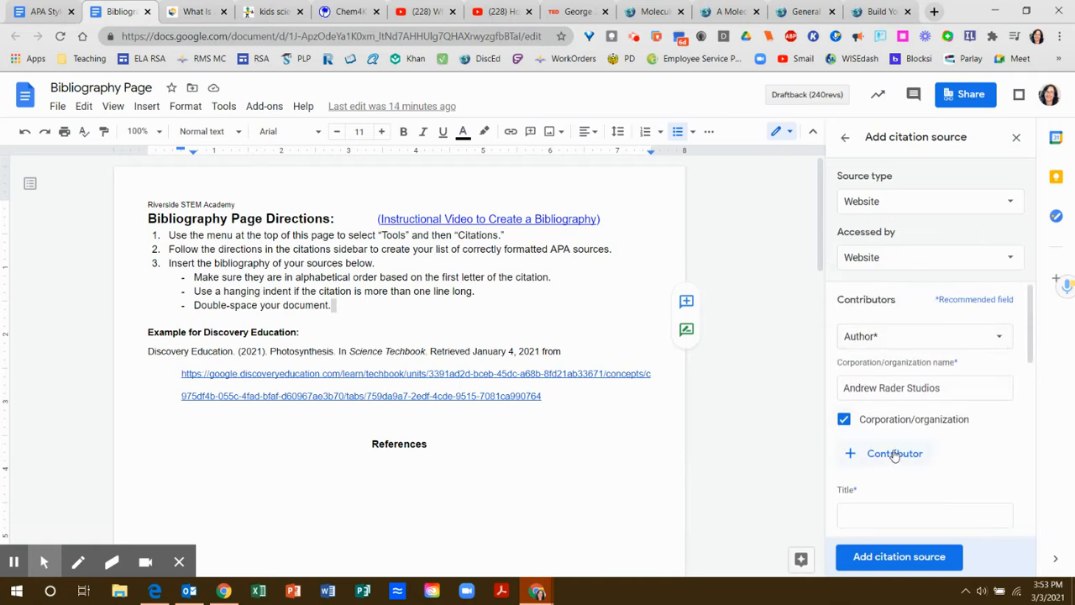
drag(1030, 333, 1030, 395)
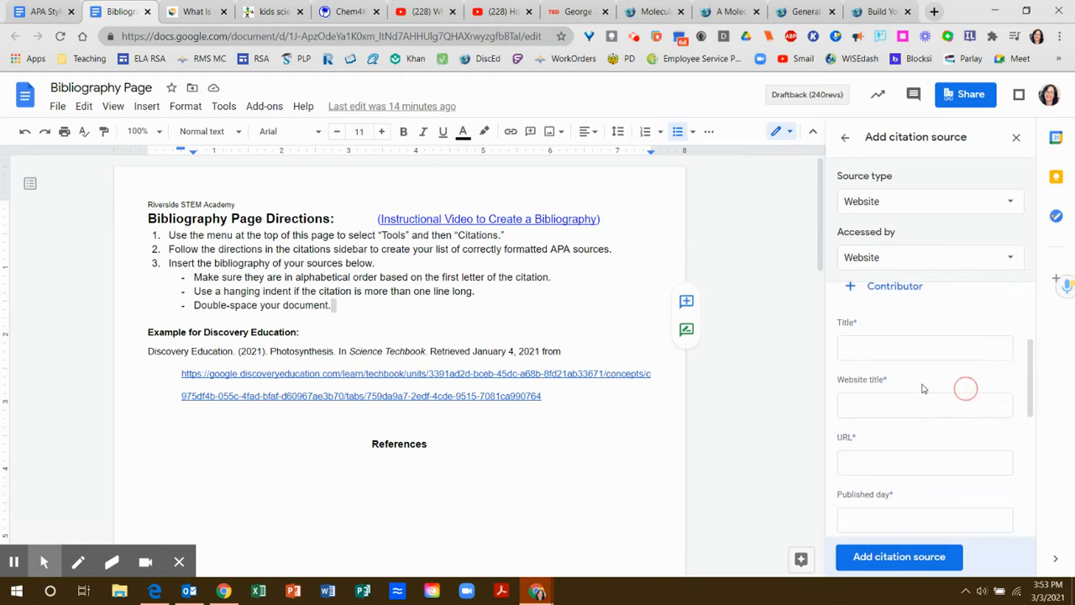
click(885, 354)
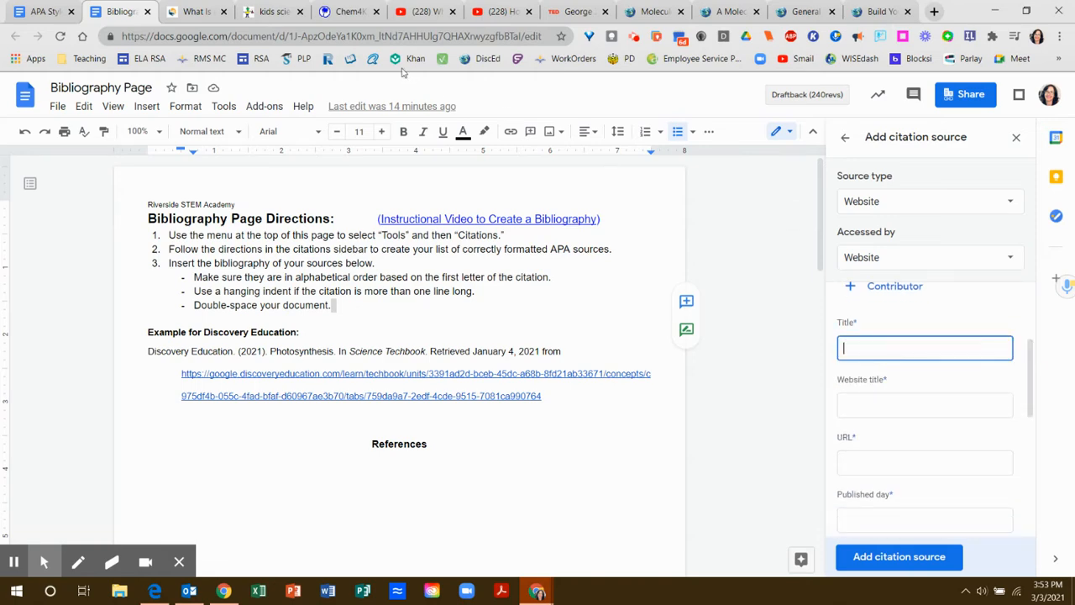
click(348, 11)
scroll(283, 213, up, 15)
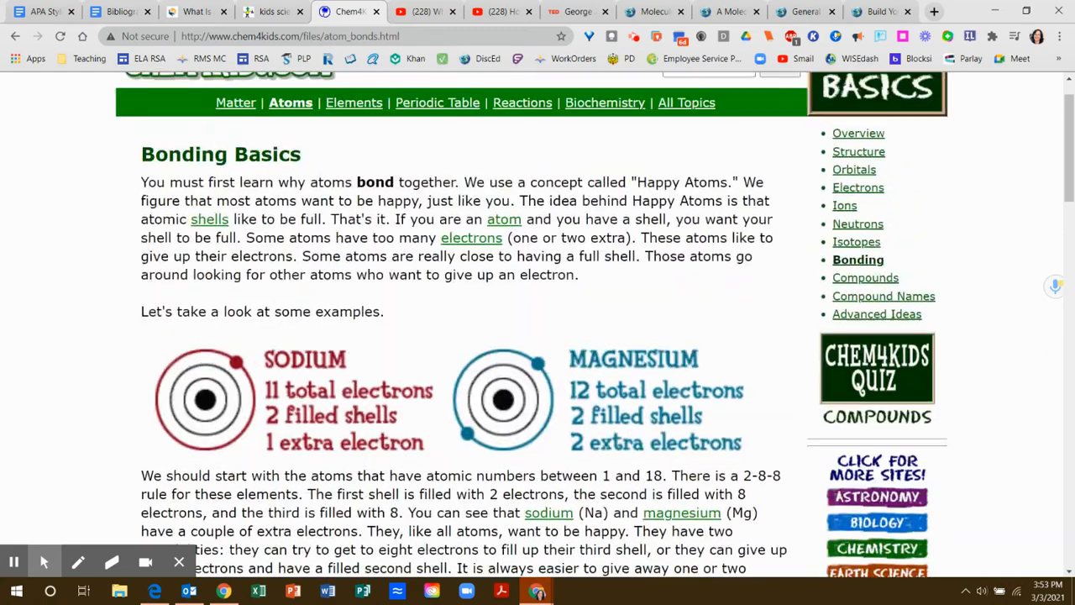
scroll(538, 324, up, 1)
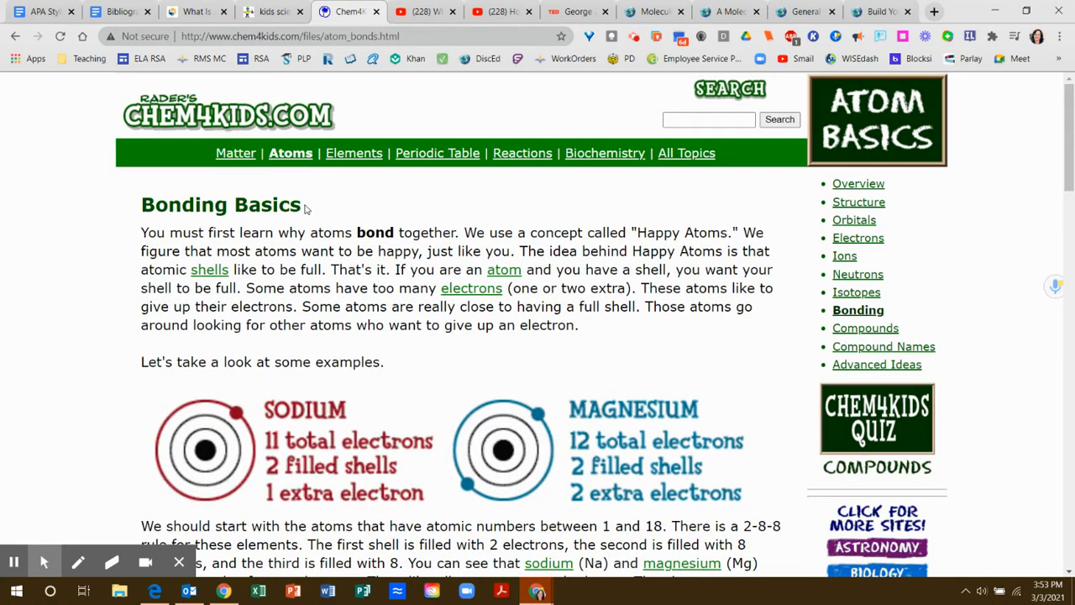
drag(307, 209, 149, 205)
click(137, 211)
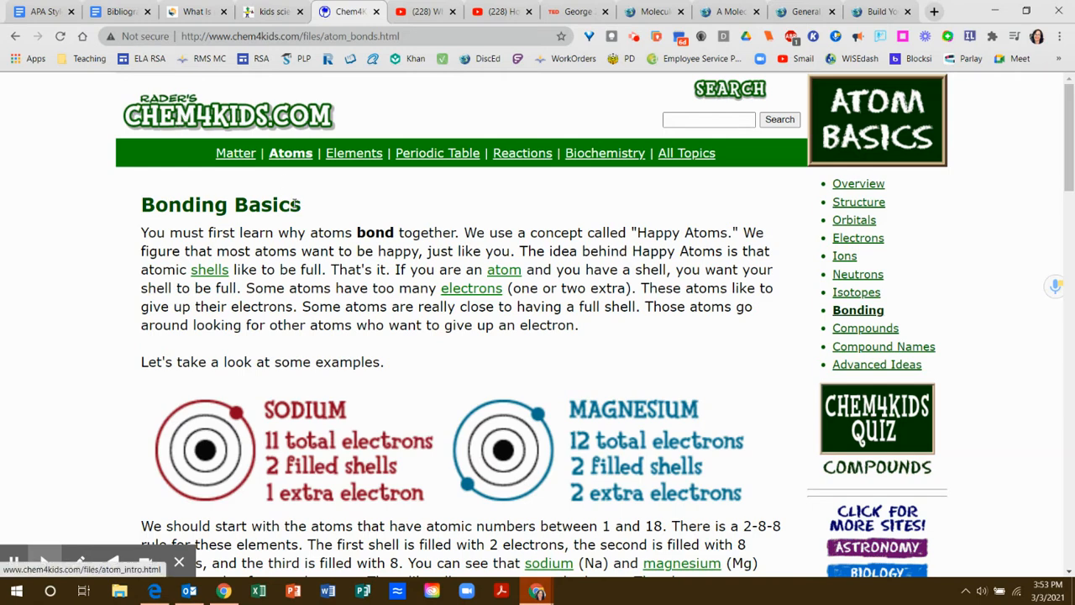
click(284, 205)
click(211, 206)
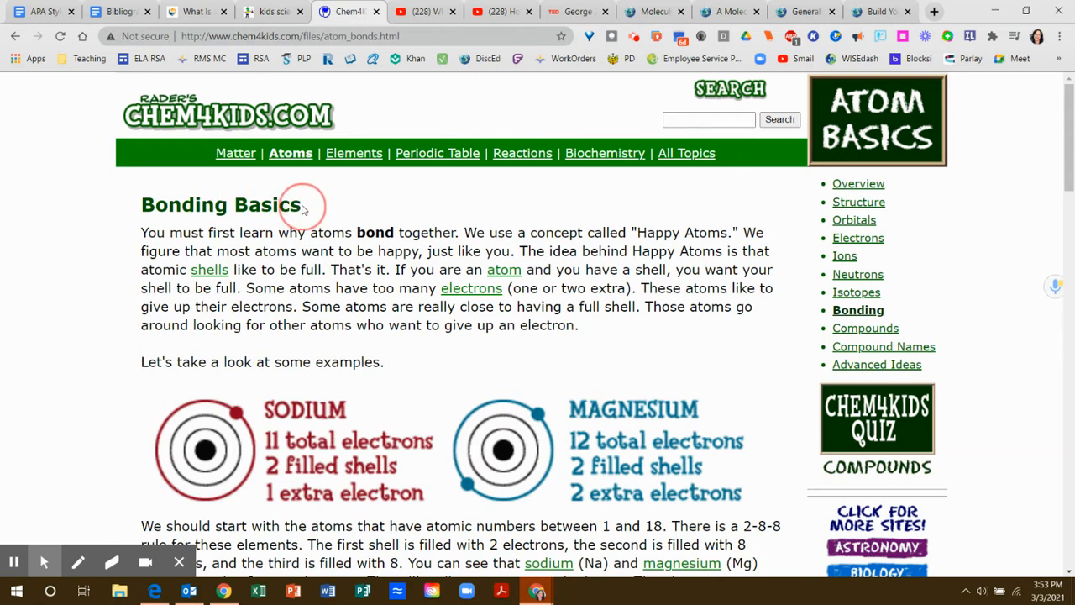
click(124, 11)
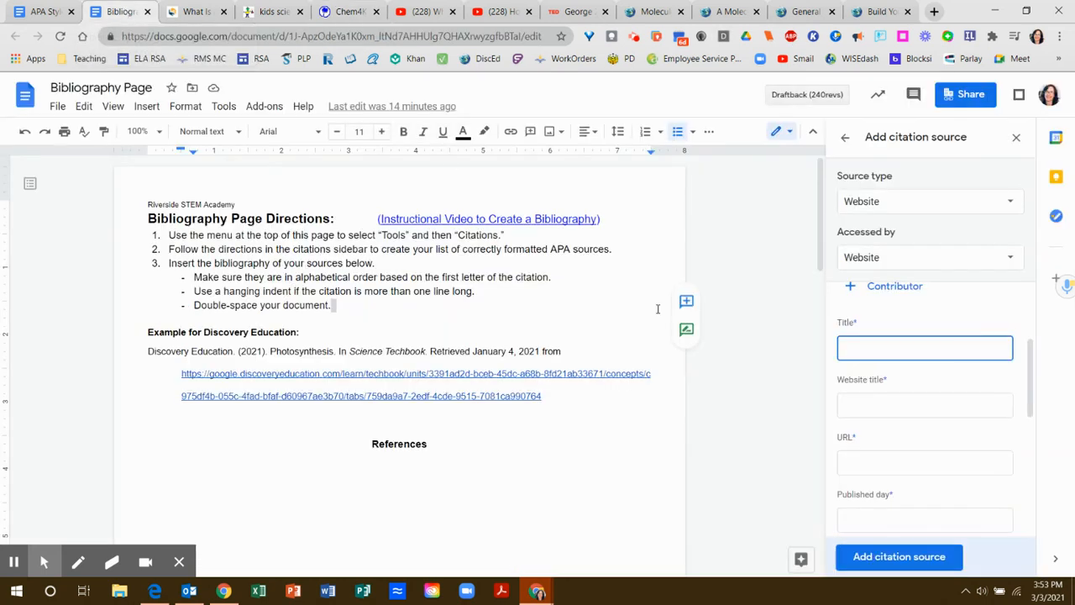
text(Bonding Basics)
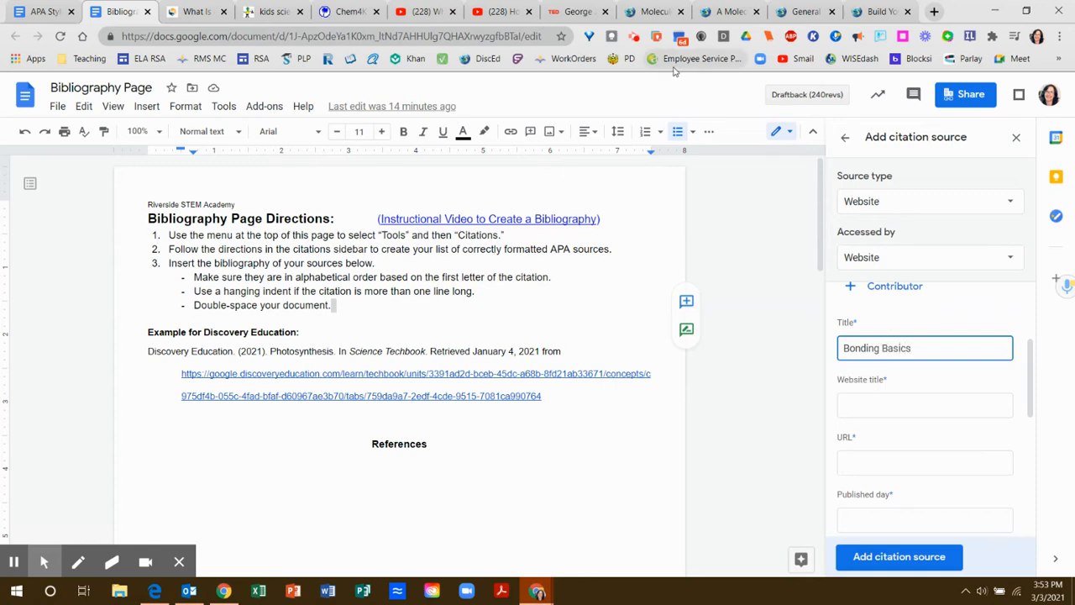
- Check the site logo on the Chem4Kids page and enter "Rader's Chem4kids.com" as the citation's website title
click(348, 12)
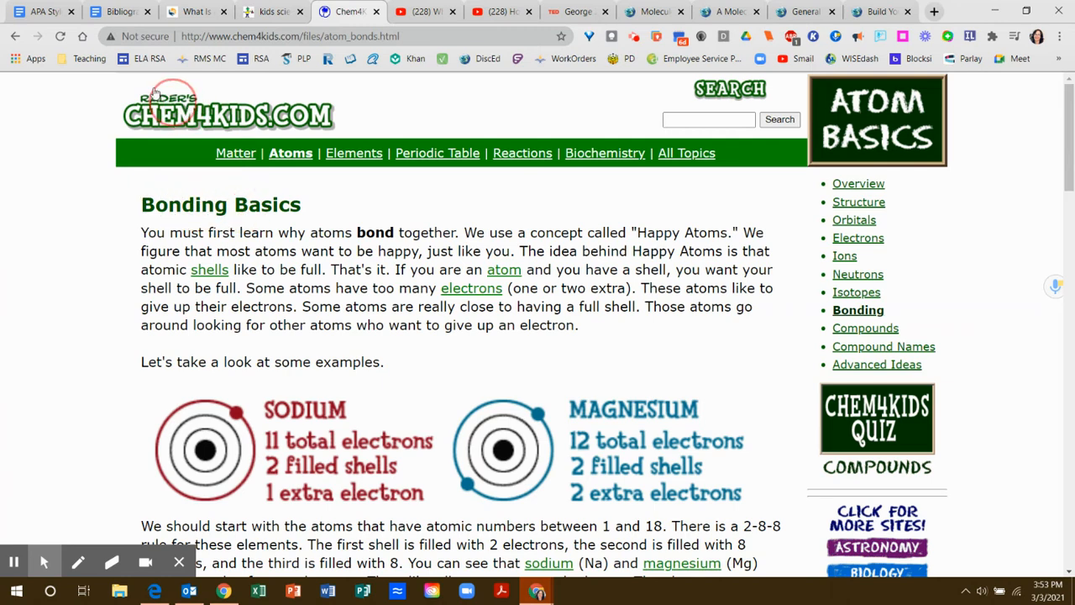
click(126, 11)
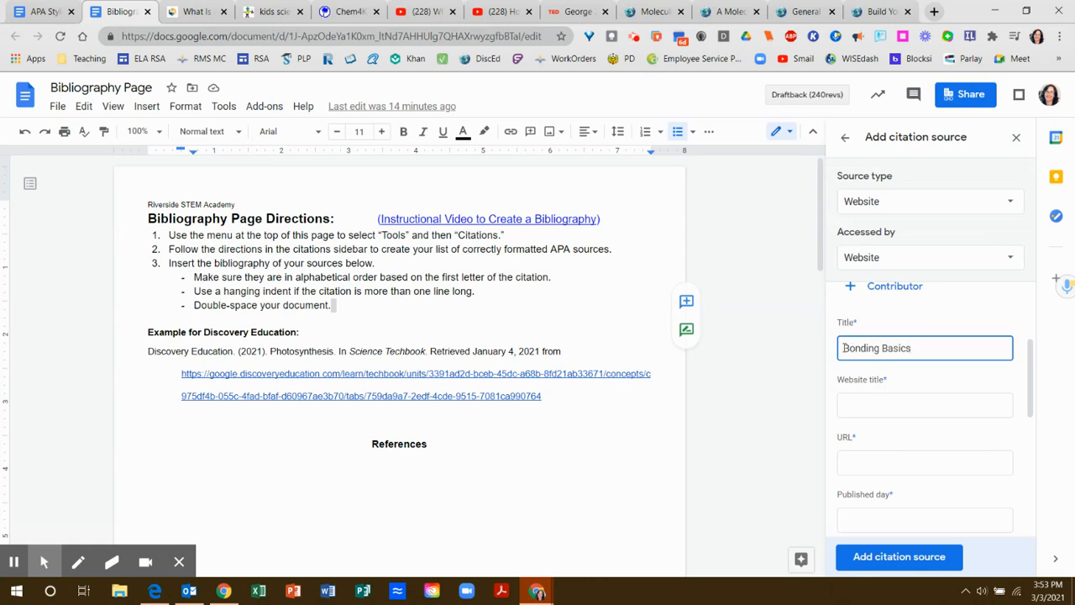
click(861, 405)
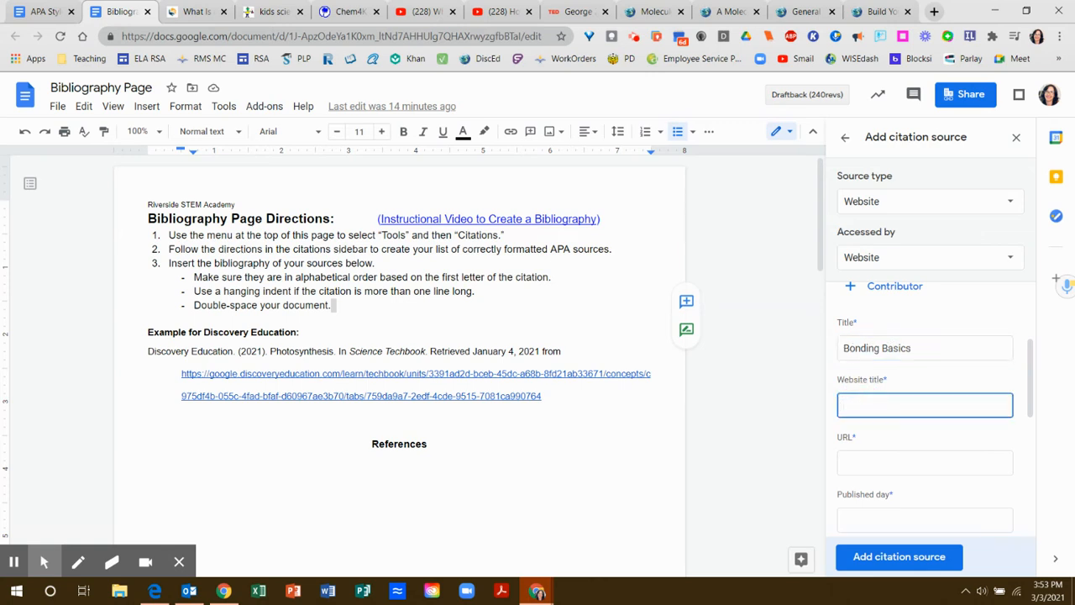
text(Rader's Chem4kids.com)
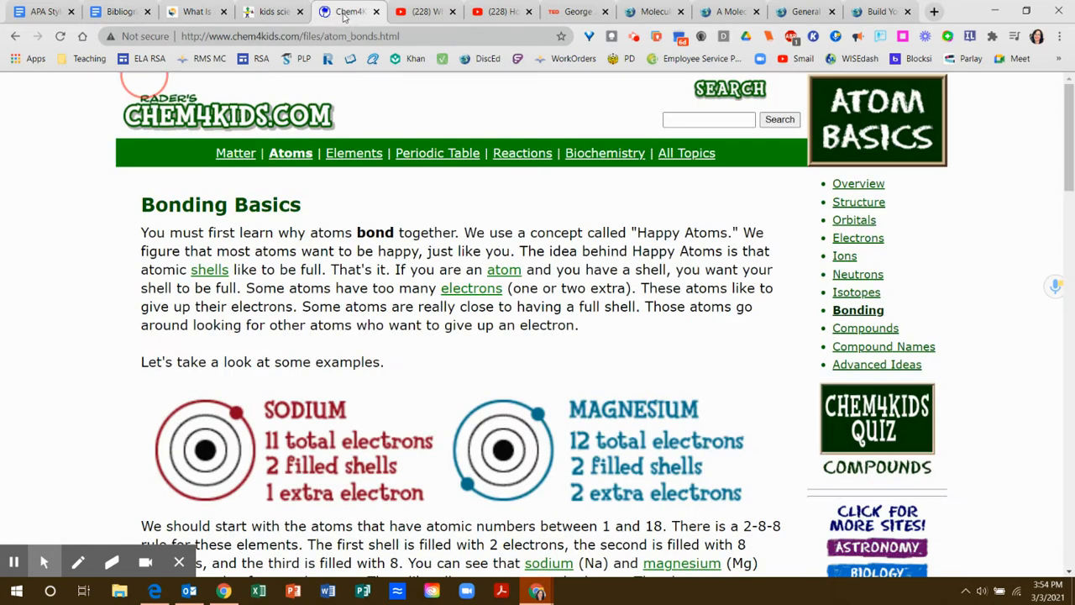
click(343, 13)
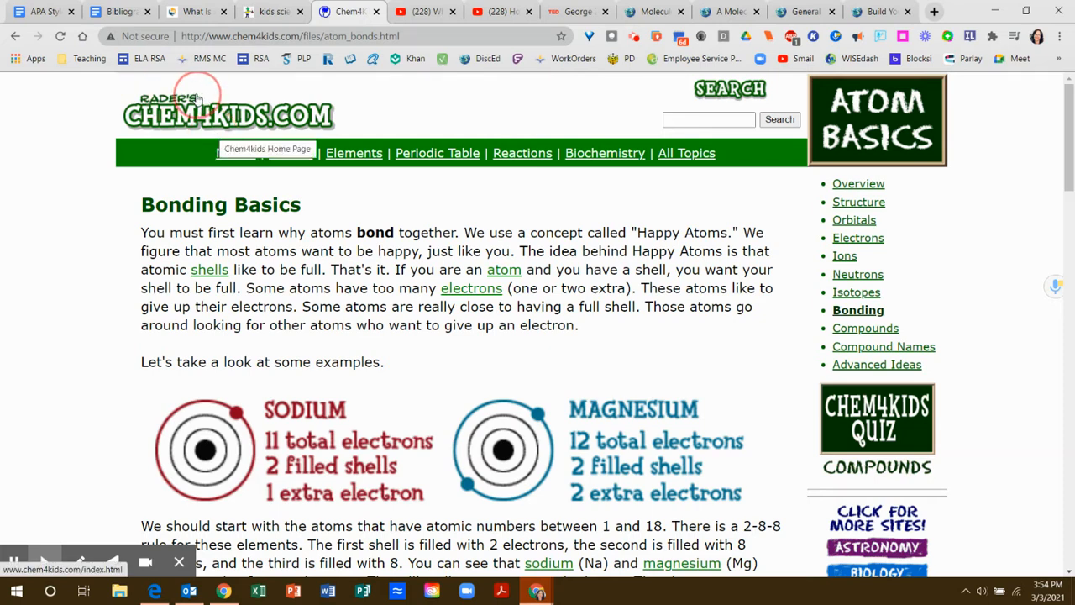
click(119, 11)
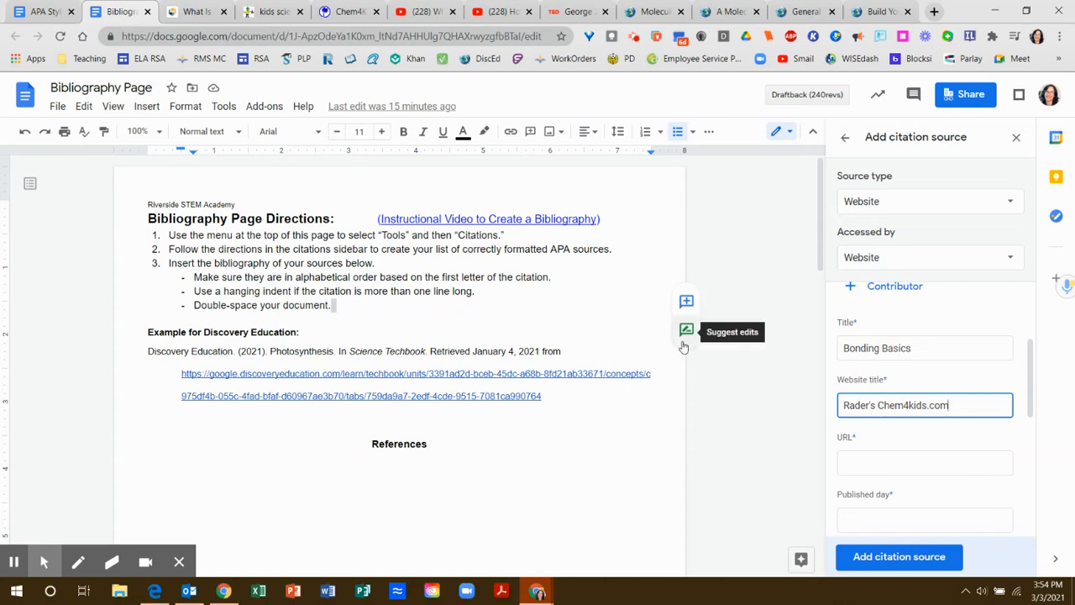
scroll(922, 464, down, 2)
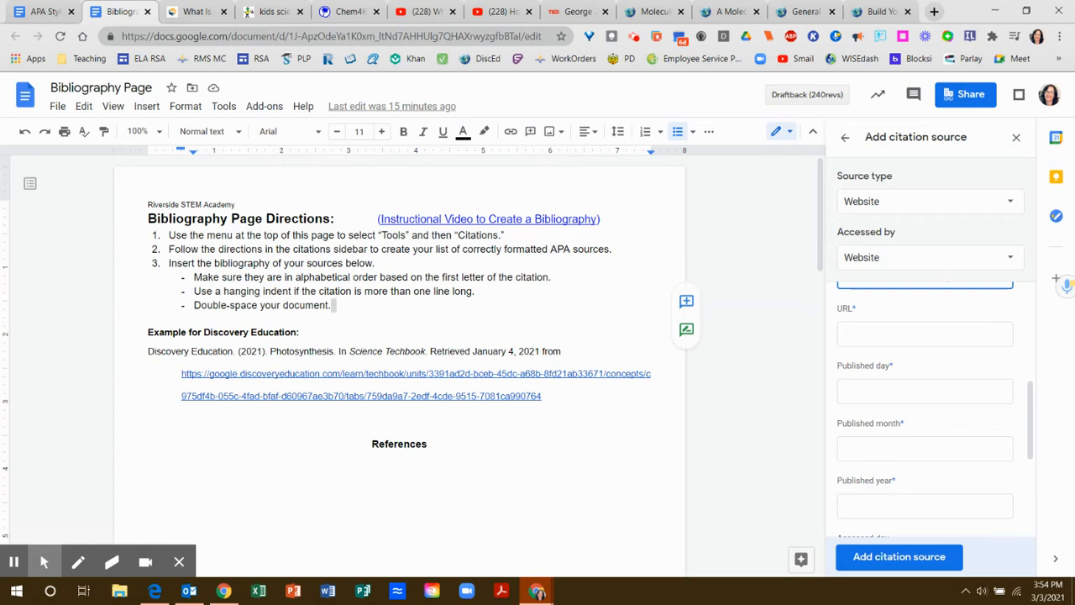
click(345, 11)
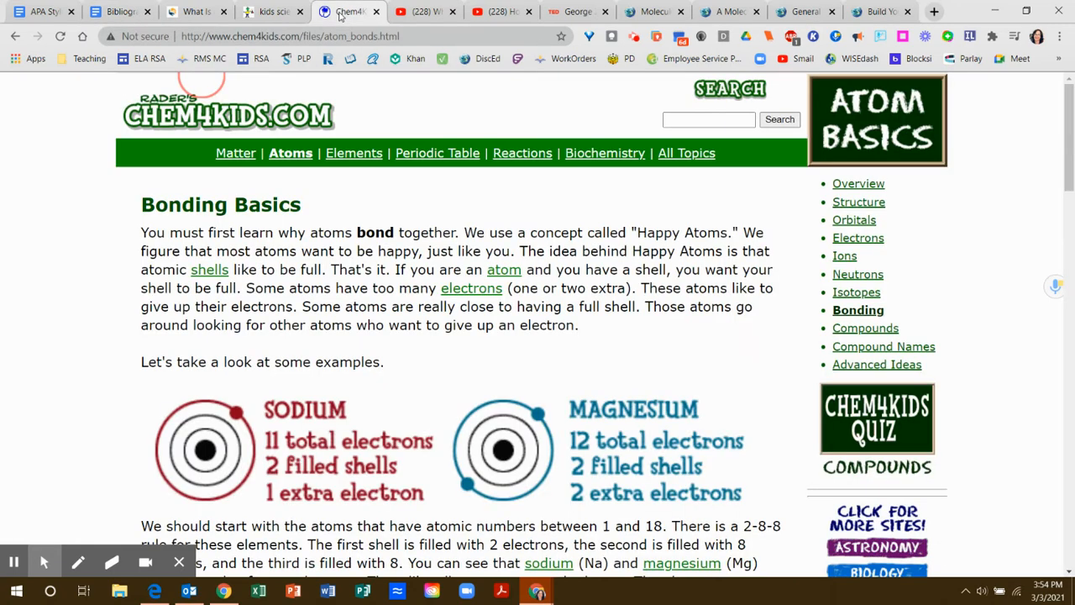
click(293, 35)
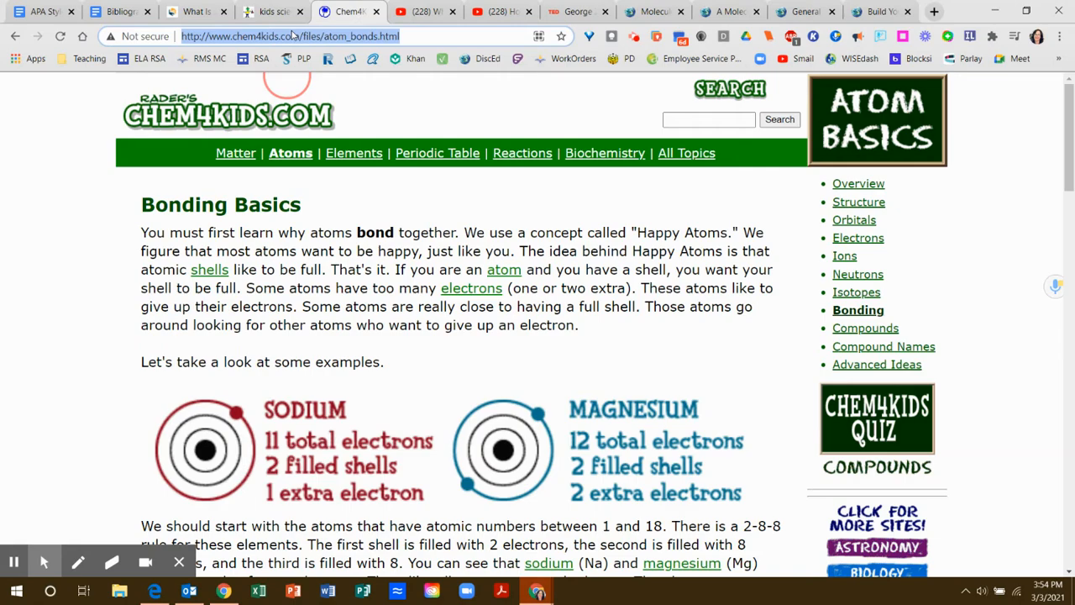
scroll(450, 234, down, 15)
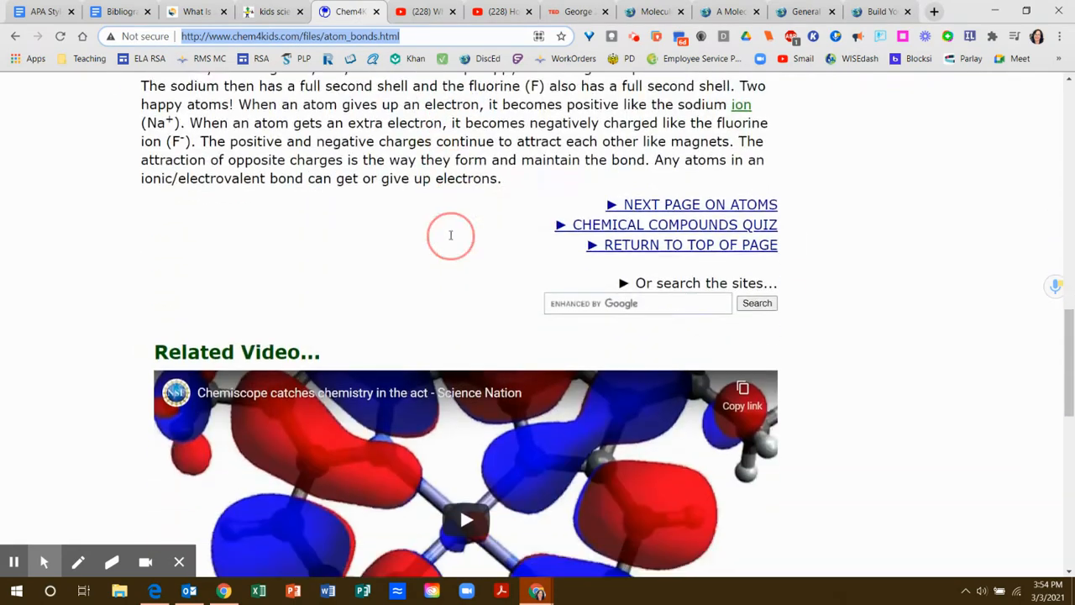
scroll(451, 234, up, 1)
scroll(450, 234, down, 7)
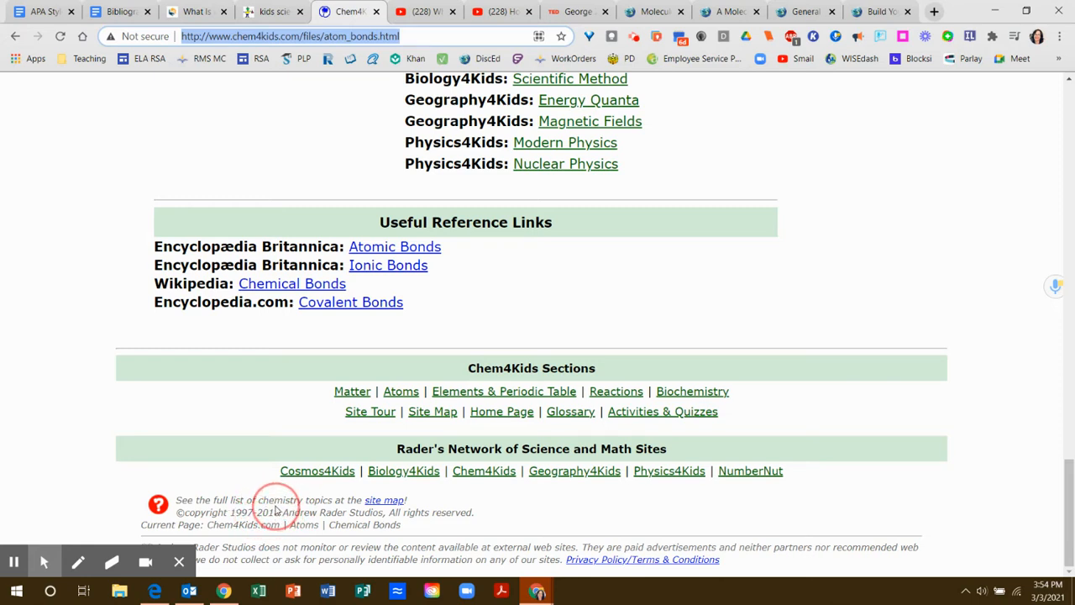
click(121, 12)
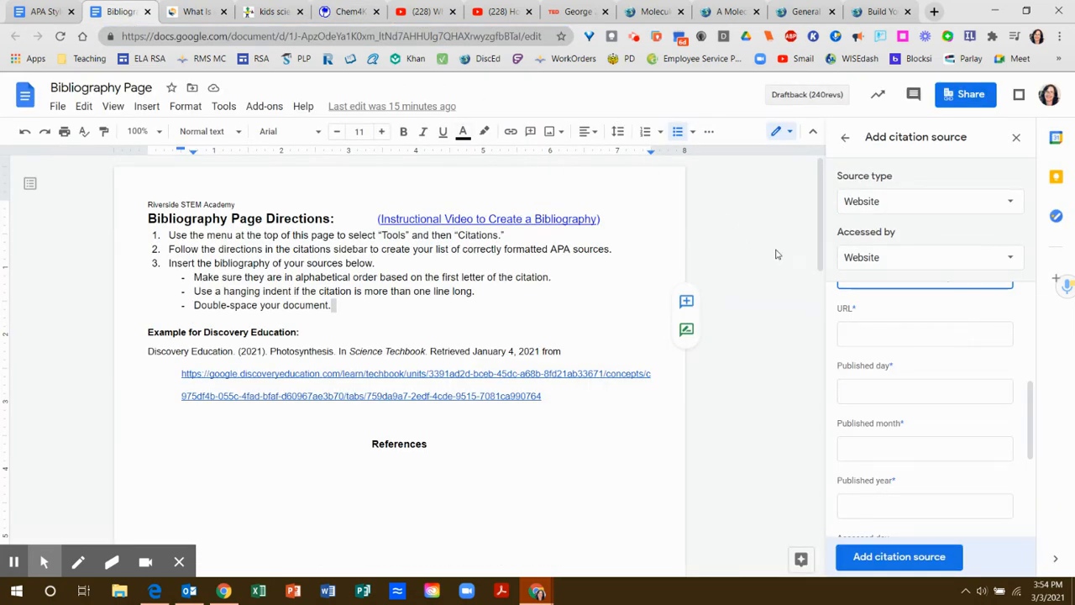
click(859, 334)
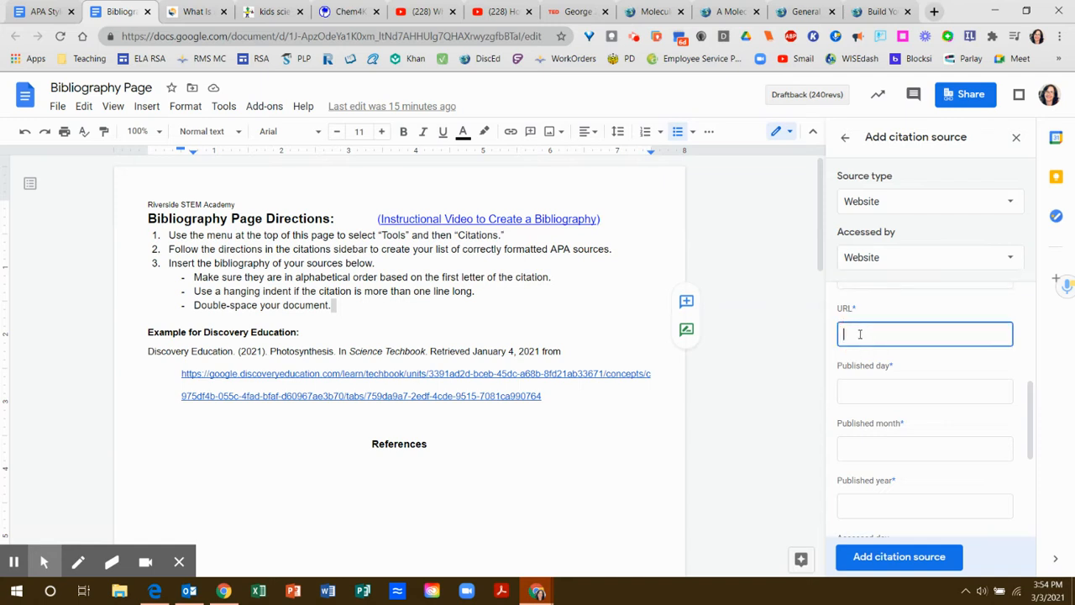
key(ctrl+v)
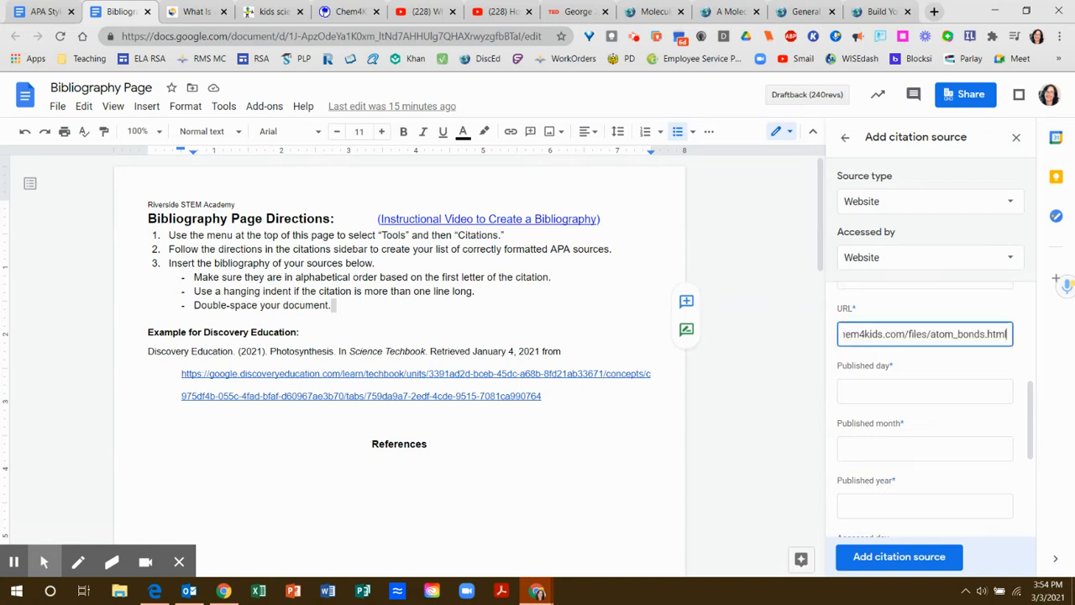
- Set the citation's published year to 2018, leaving the published day and month blank
click(889, 392)
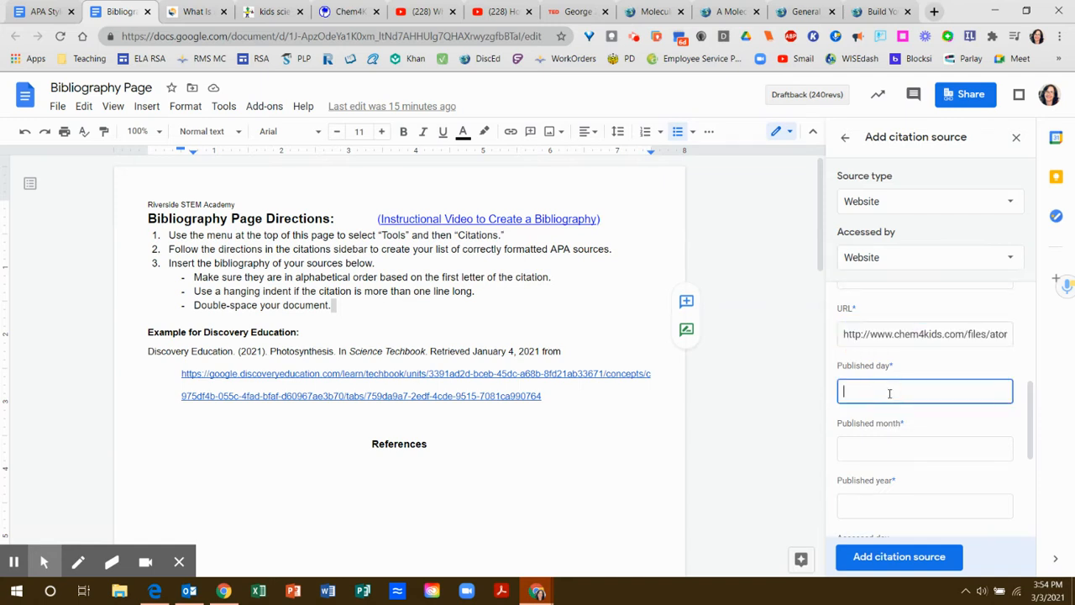
click(858, 448)
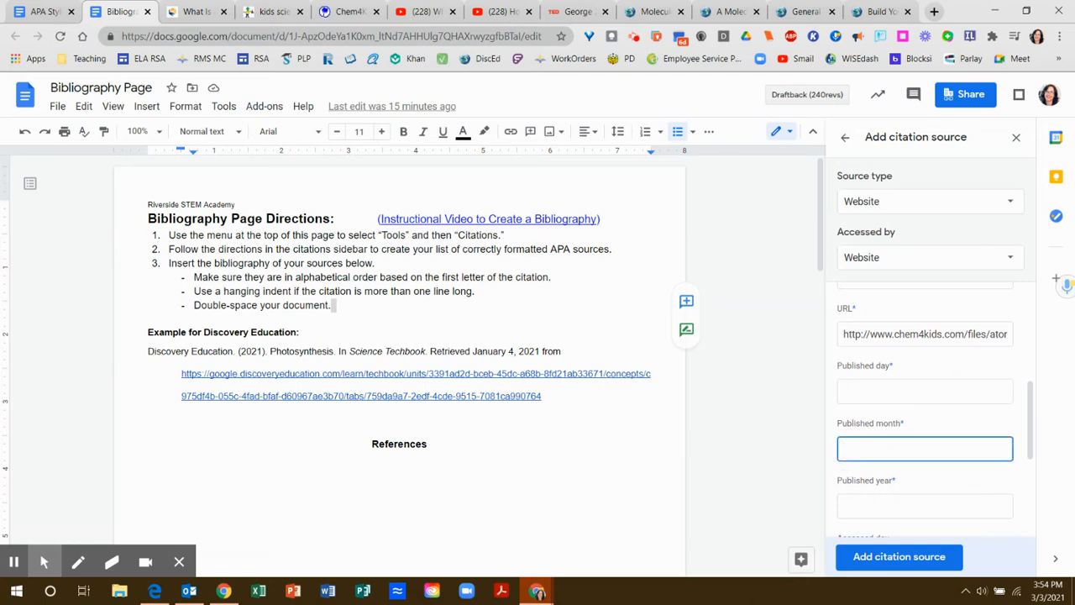
click(865, 504)
text(2018)
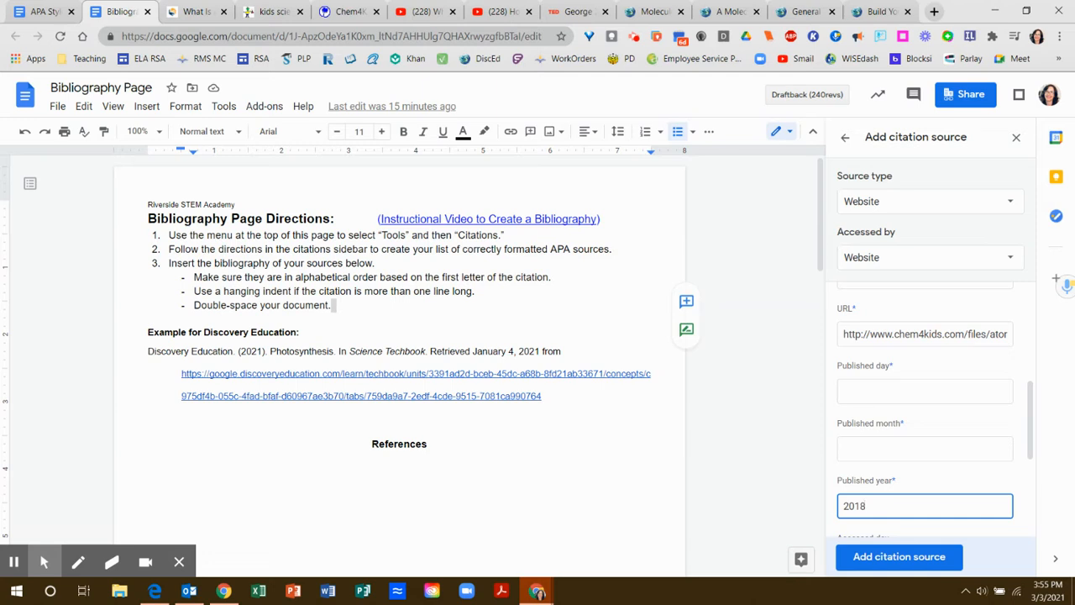
- Set the citation's accessed date to 1 January 2021 and add the Bonding Basics source to the citations
scroll(924, 404, down, 3)
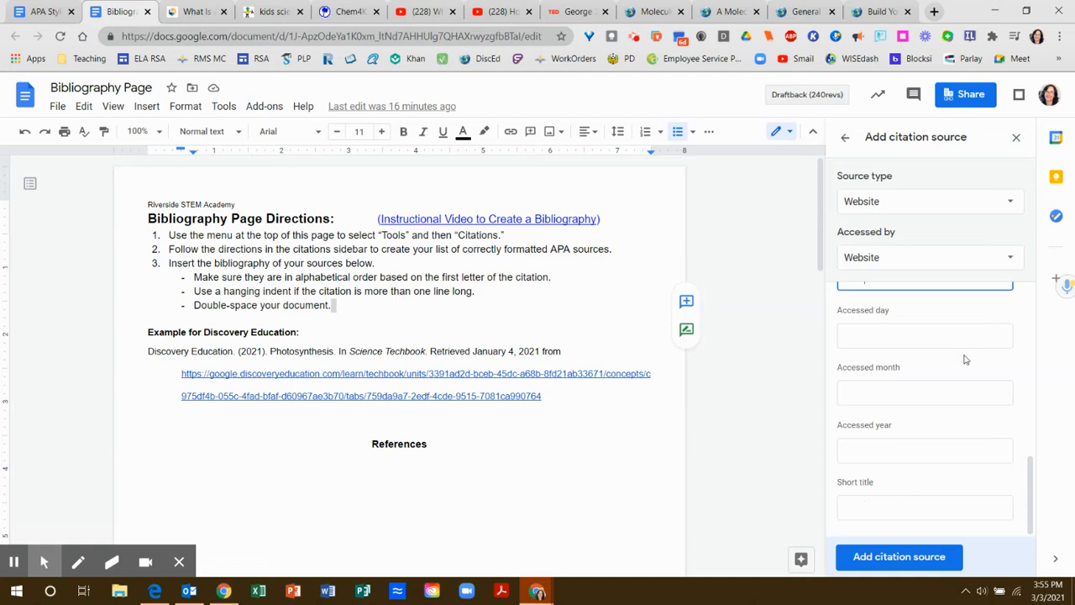
click(946, 338)
text(1)
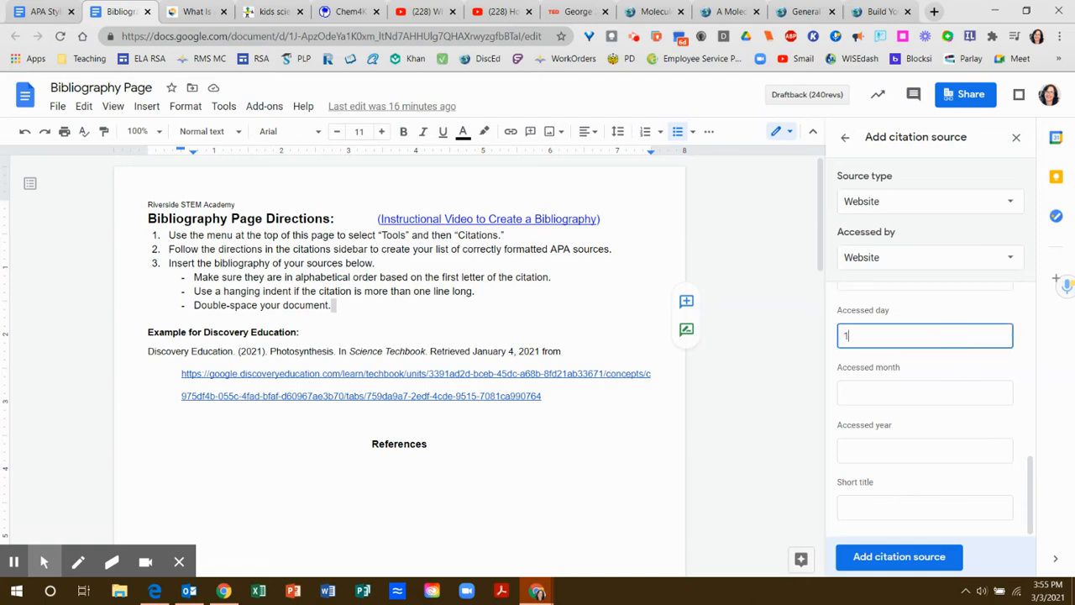
click(921, 393)
text(Jan)
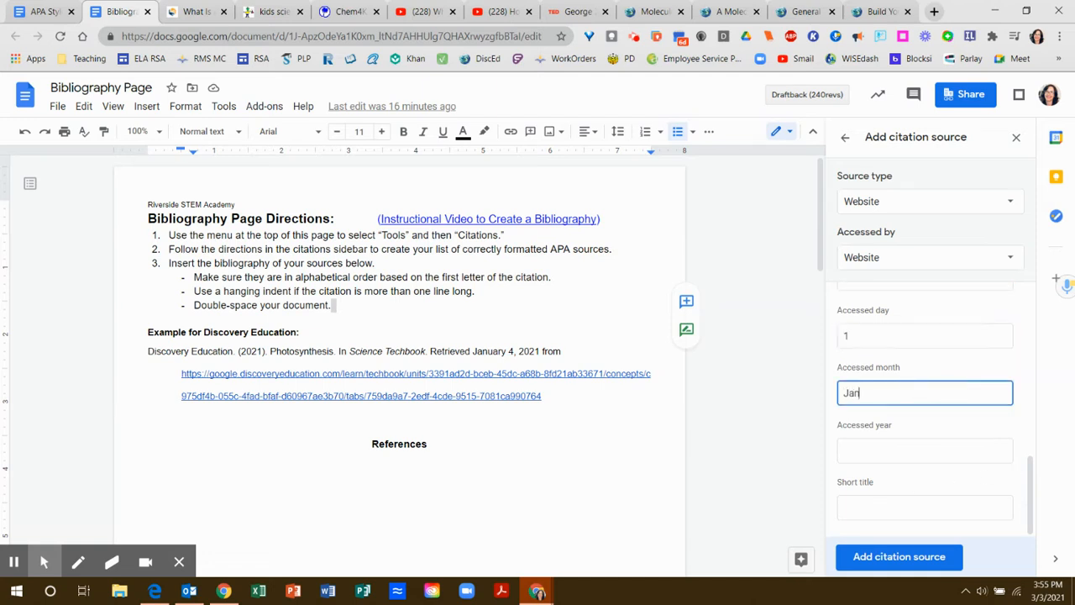
text(uary)
key(Tab)
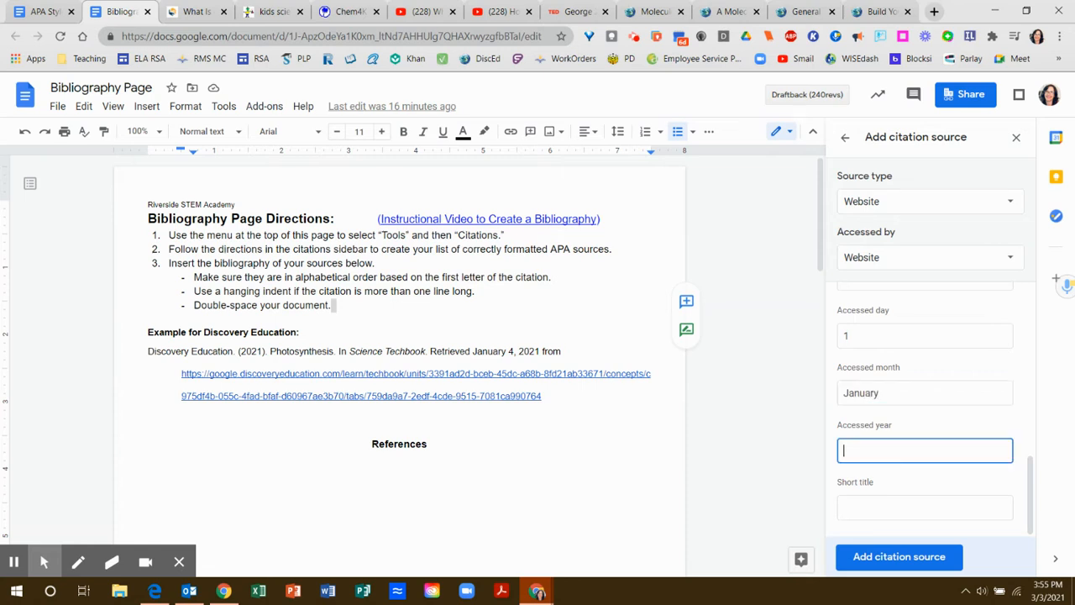
text(2021)
click(913, 558)
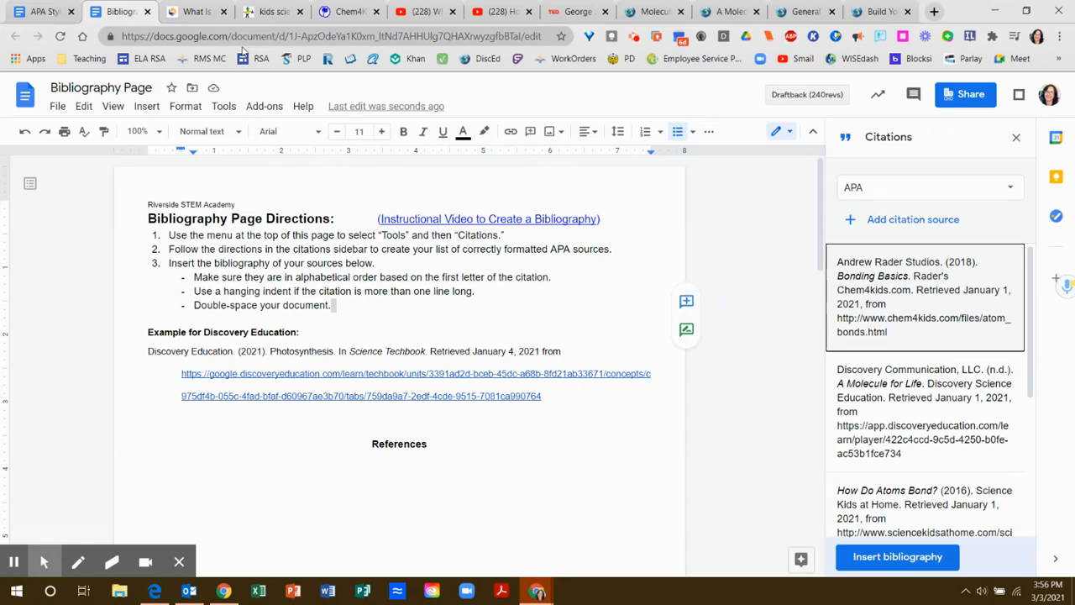
- Review the Live Science, Science Kids at Home and Chem4Kids source pages and close each of them
click(179, 10)
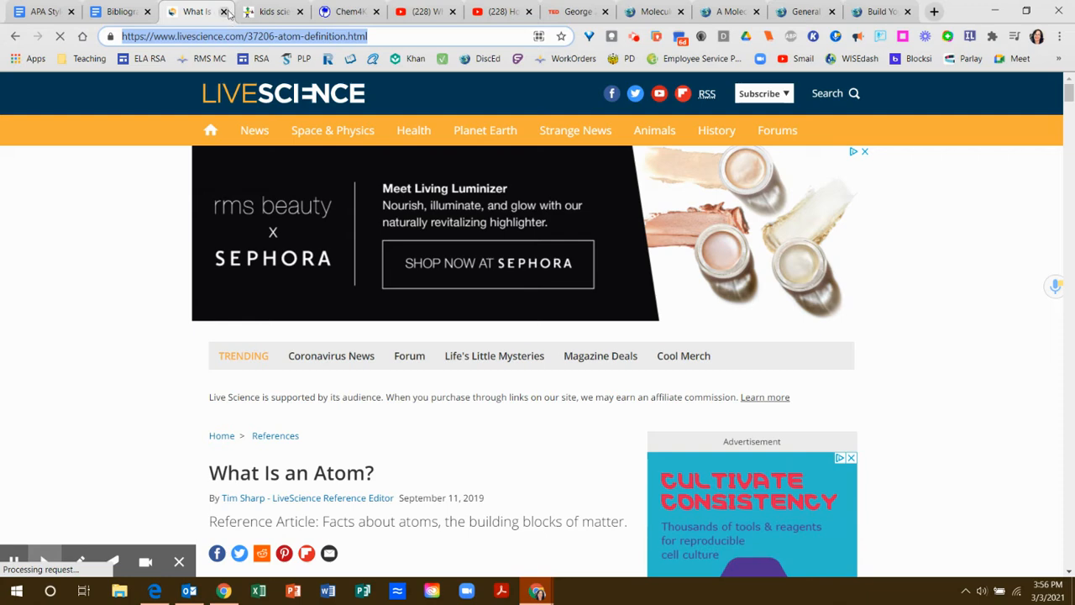
click(224, 12)
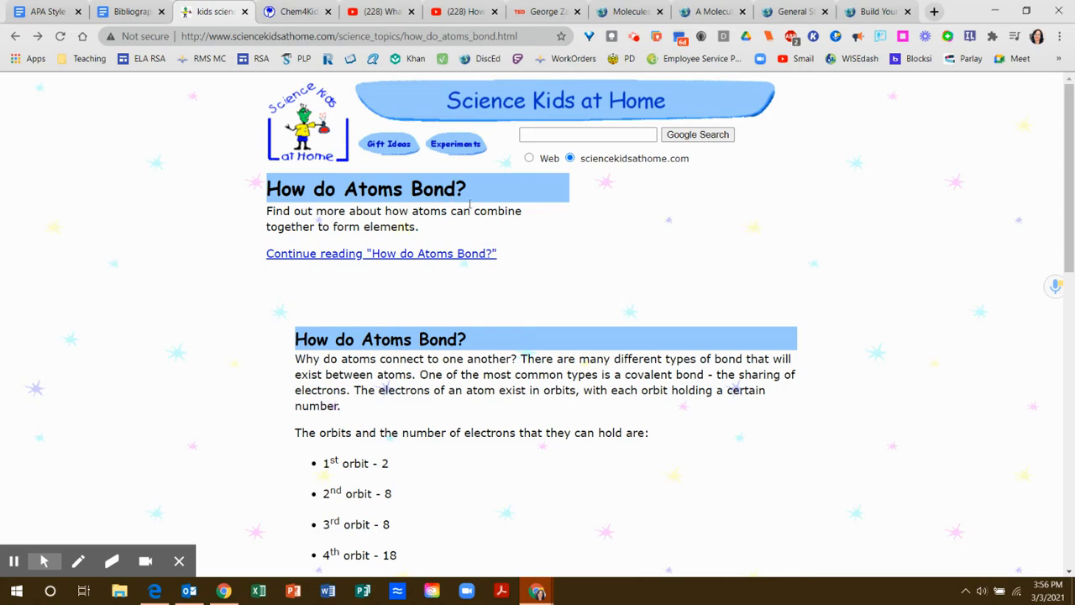
scroll(681, 72, down, 10)
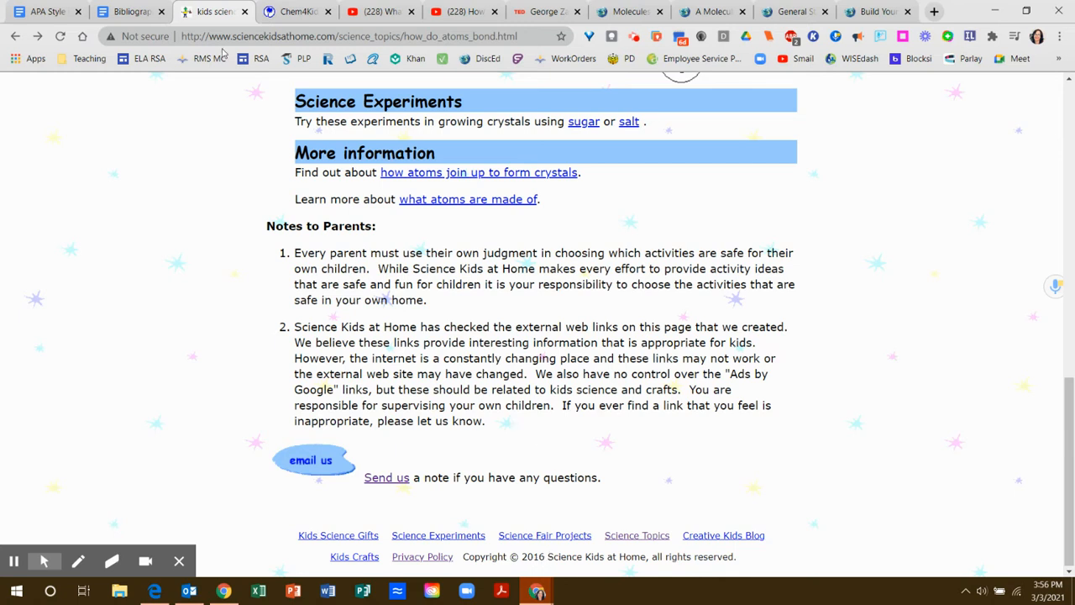
click(244, 12)
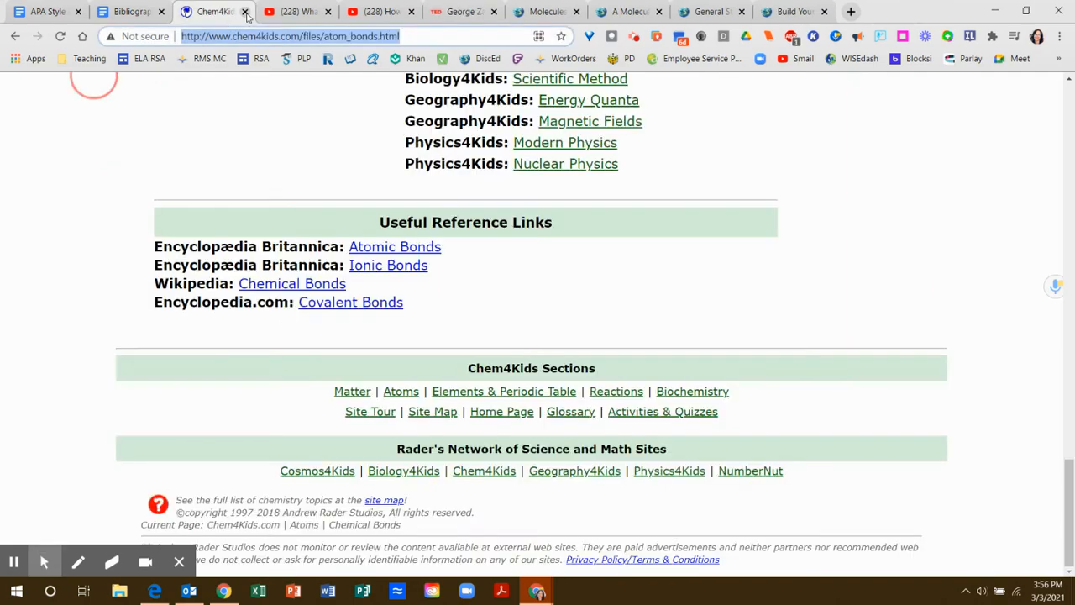
scroll(252, 157, up, 20)
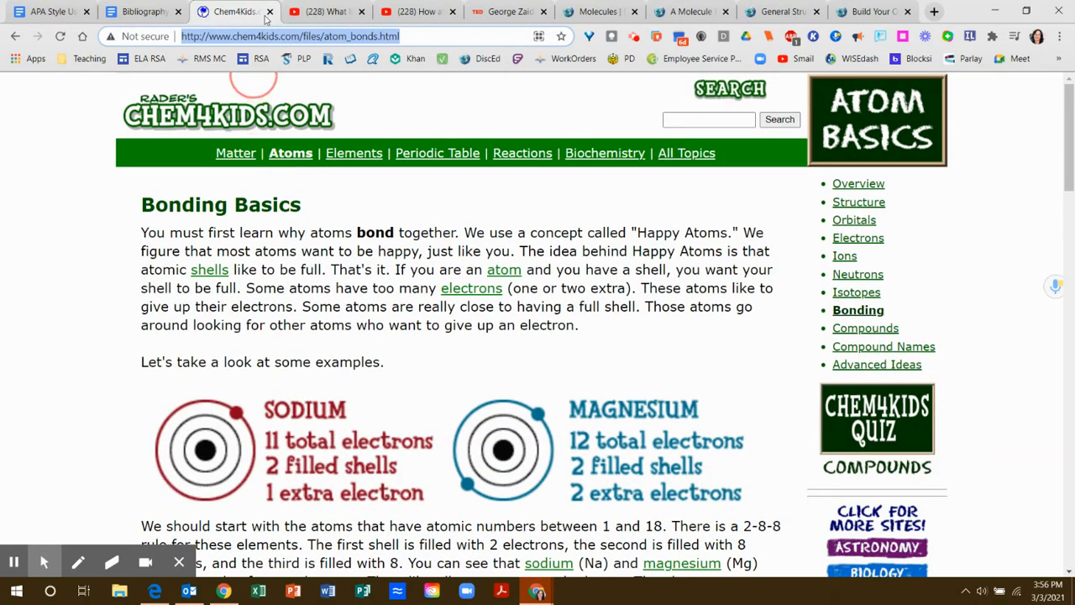
click(268, 13)
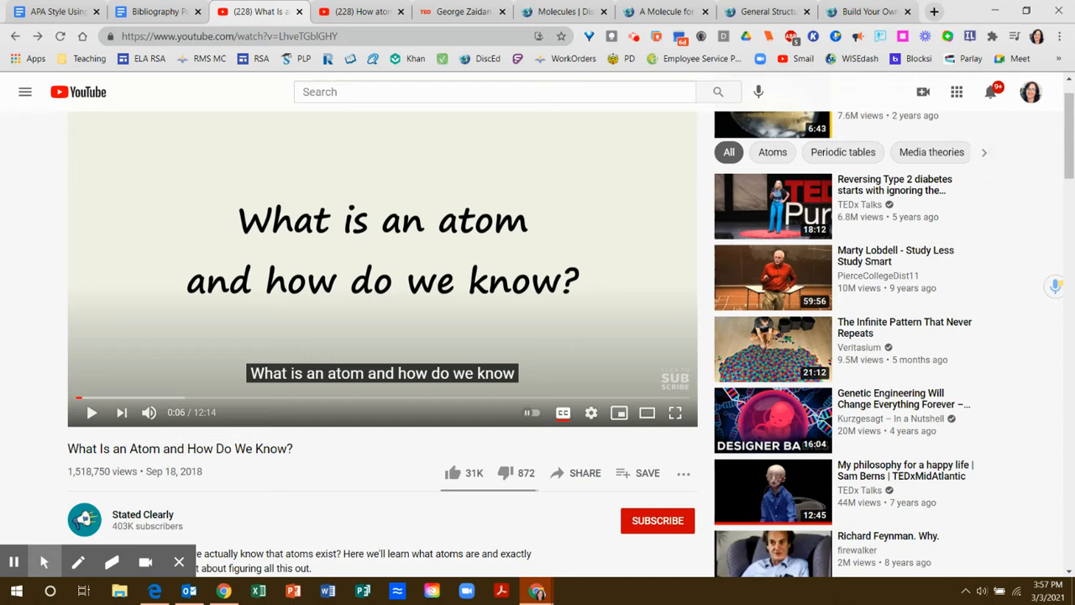
- Check the About page of the Stated Clearly channel for author details and return to the video
click(133, 522)
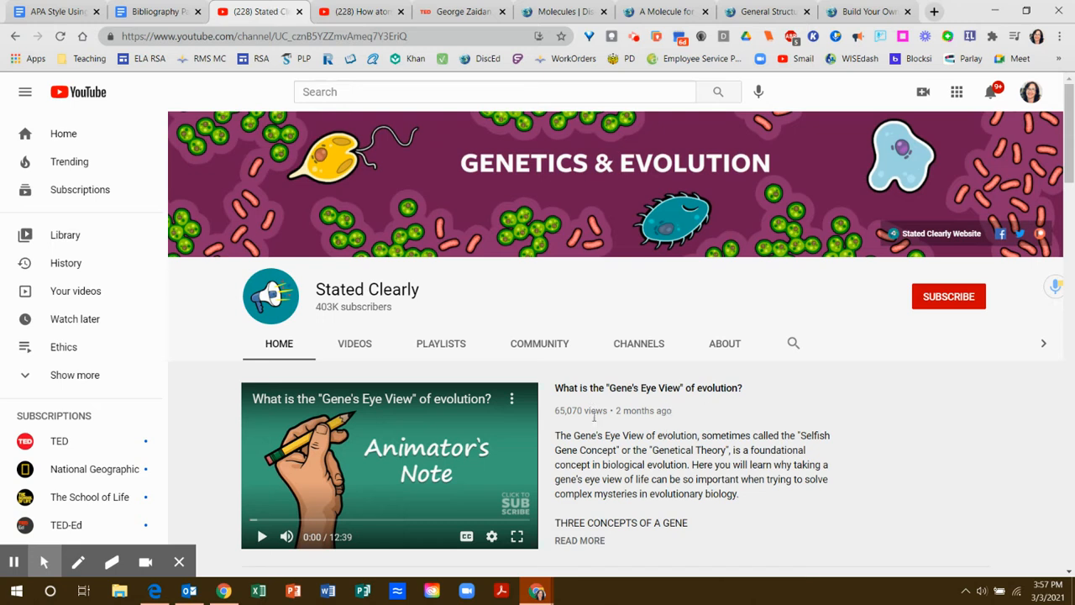
right_click(726, 356)
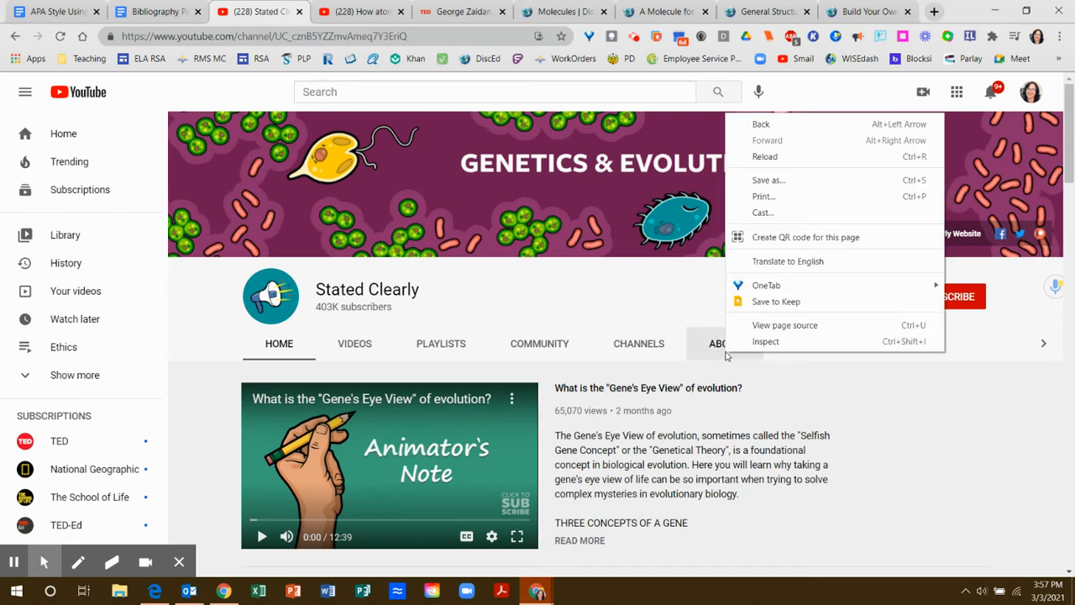
click(721, 346)
click(717, 348)
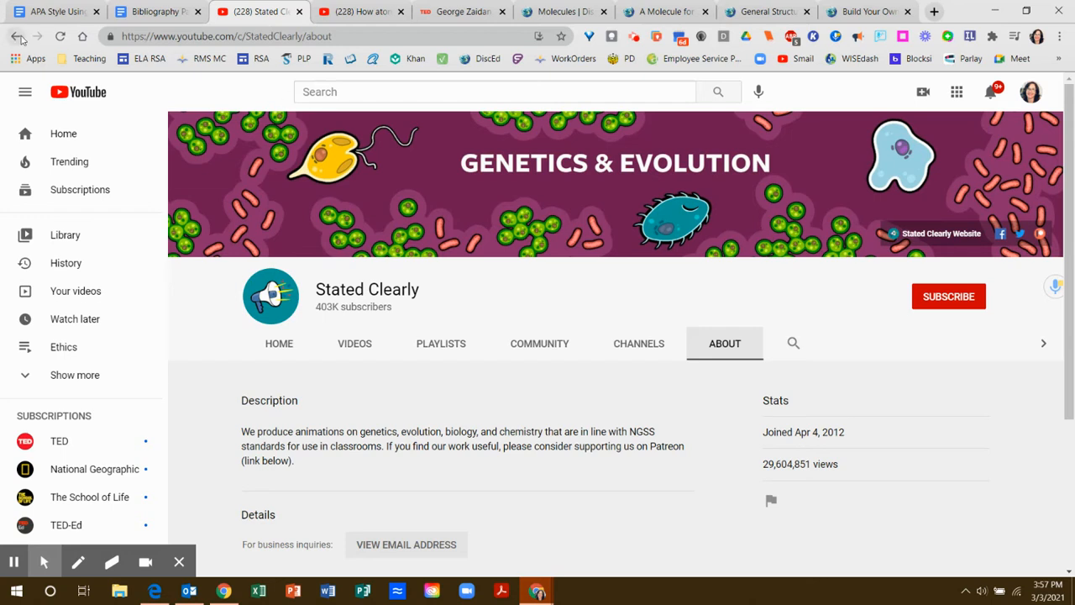
click(16, 36)
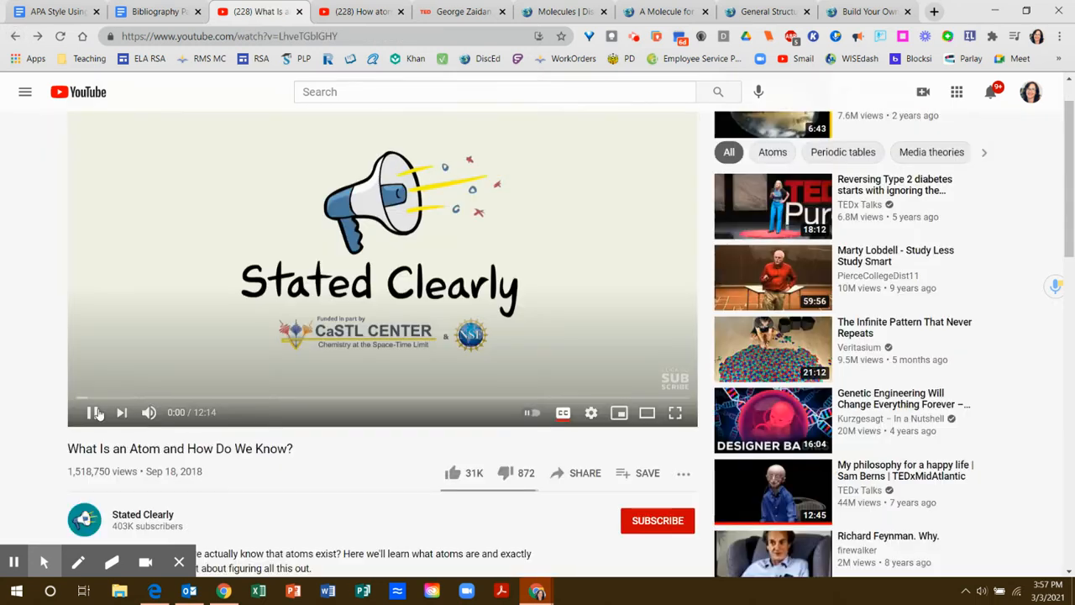
- Pause the What Is an Atom and How Do We Know? video and check its upload date
click(87, 417)
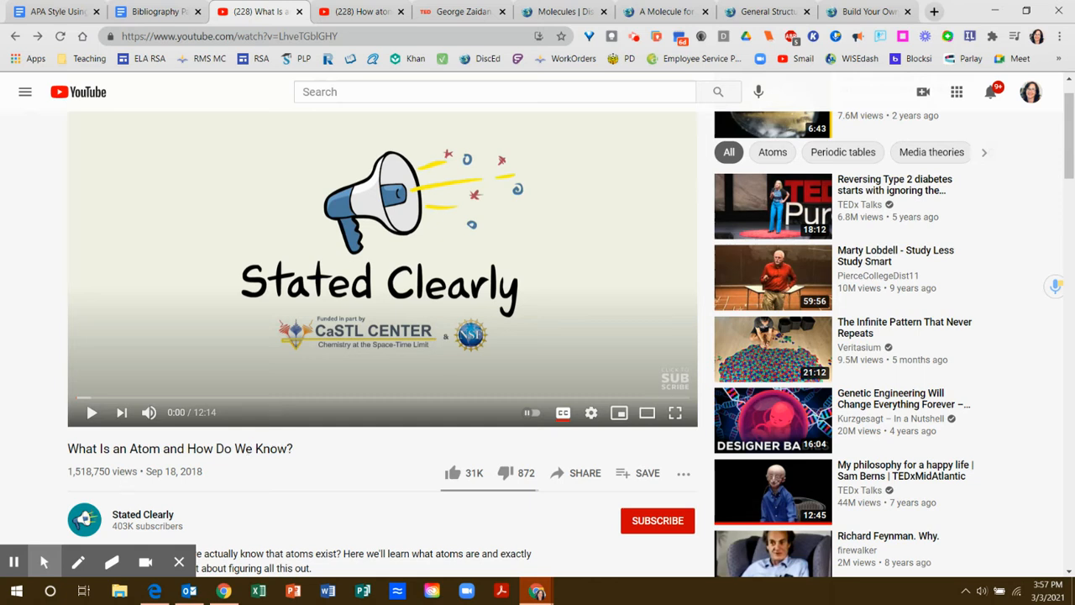
drag(212, 476, 147, 473)
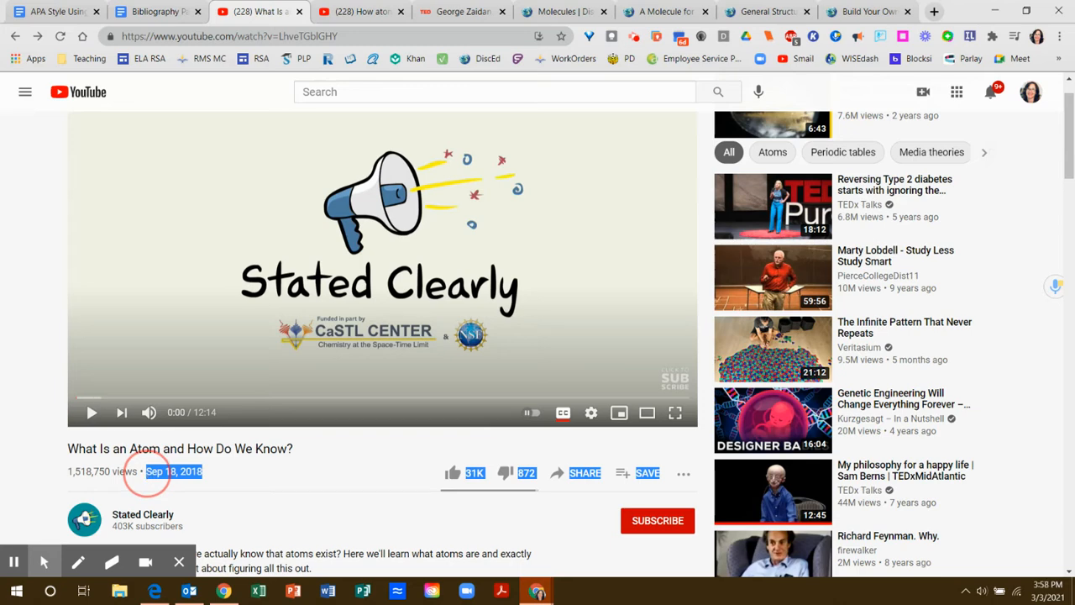
click(213, 475)
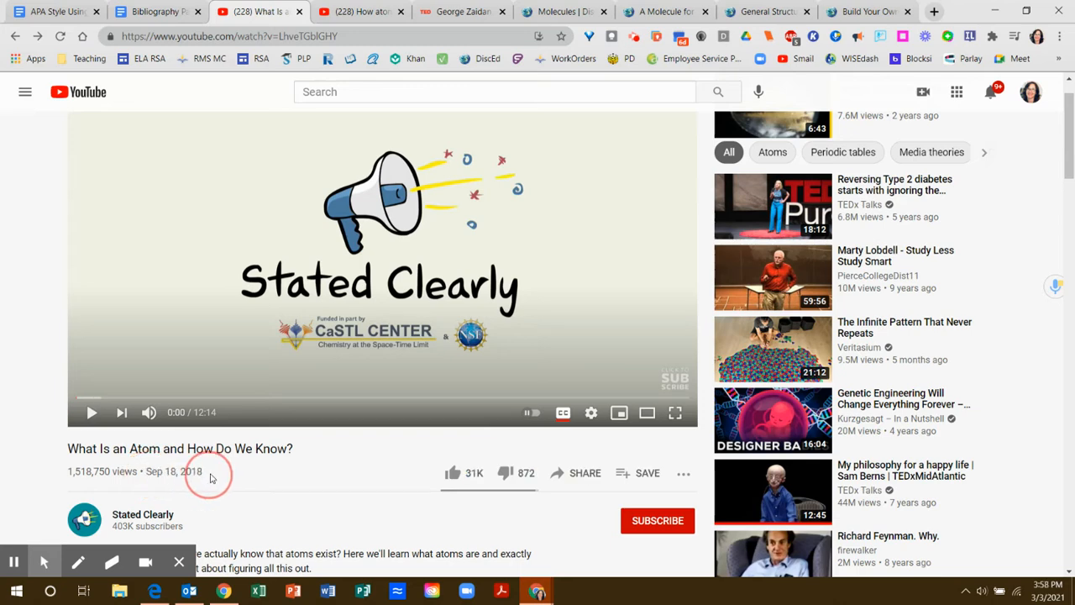
- Return to the bibliography document and locate the Stated Clearly entry in the citations list
click(158, 12)
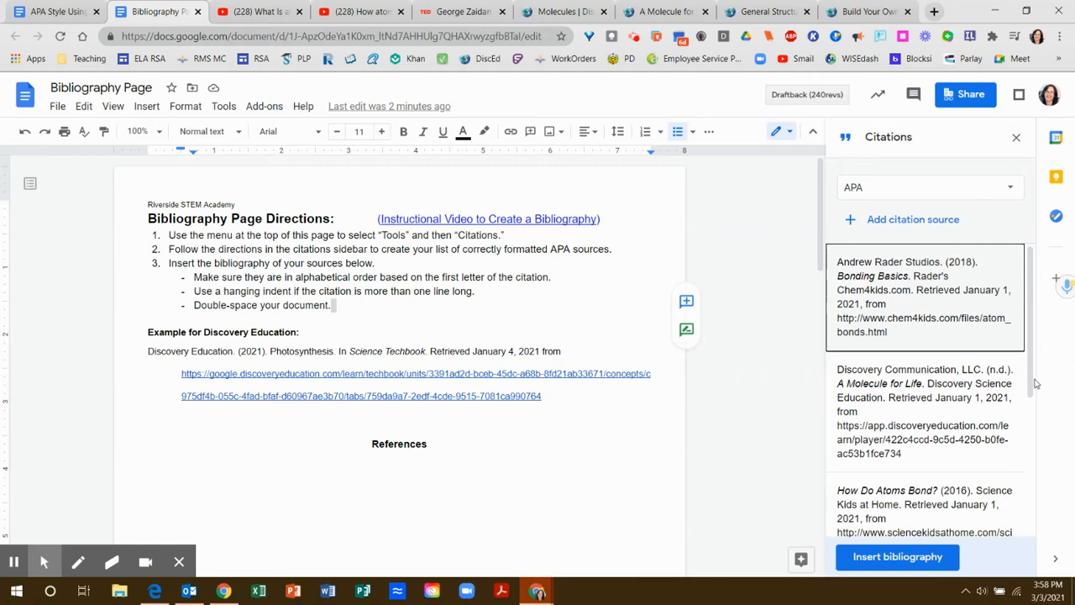
scroll(1032, 376, down, 3)
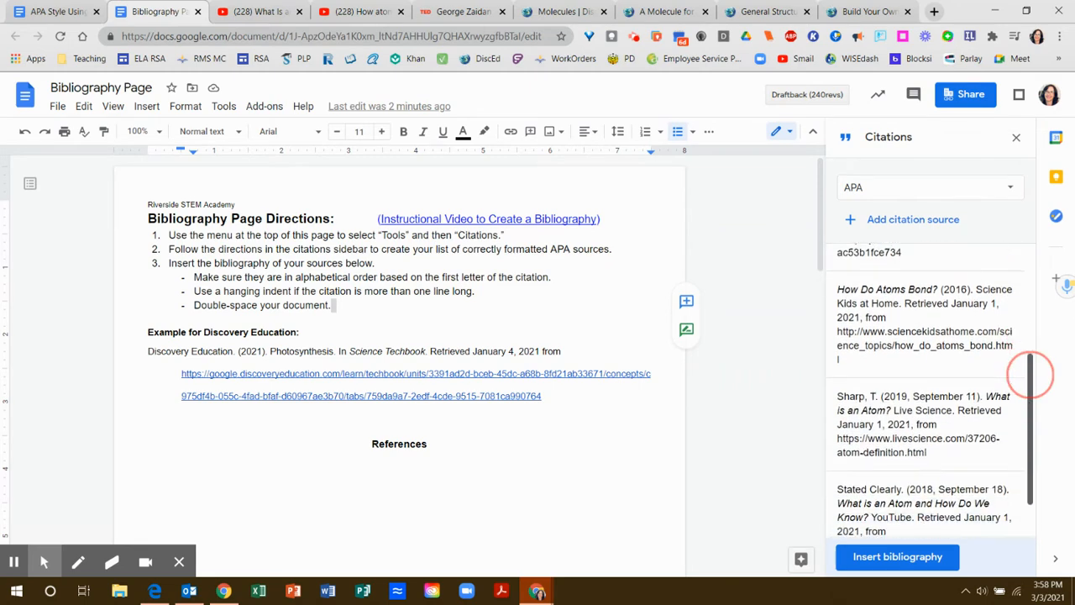
drag(1030, 375, 1031, 407)
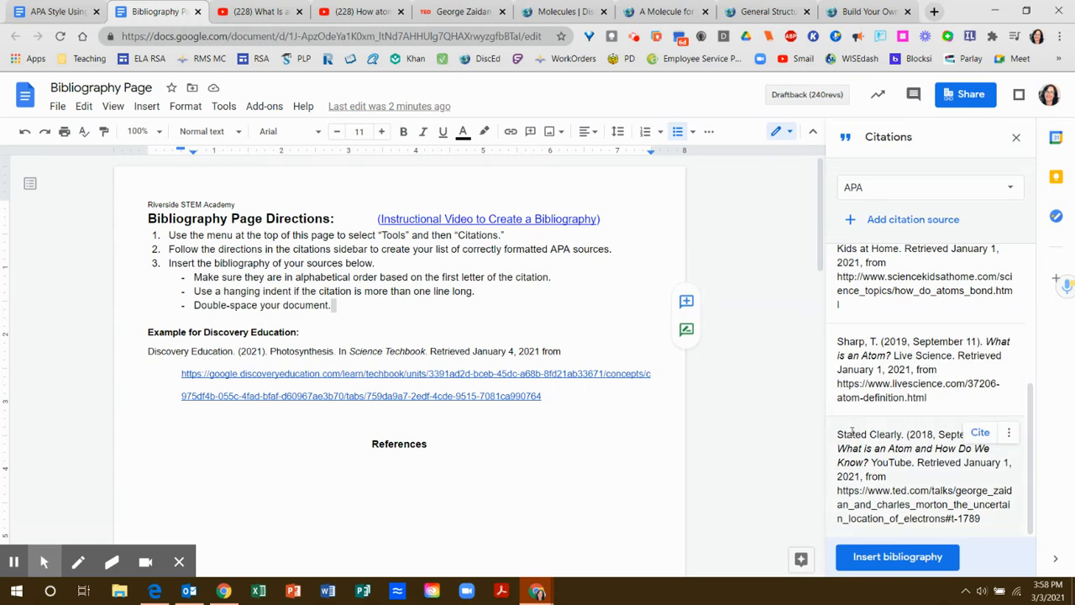
drag(846, 434, 892, 434)
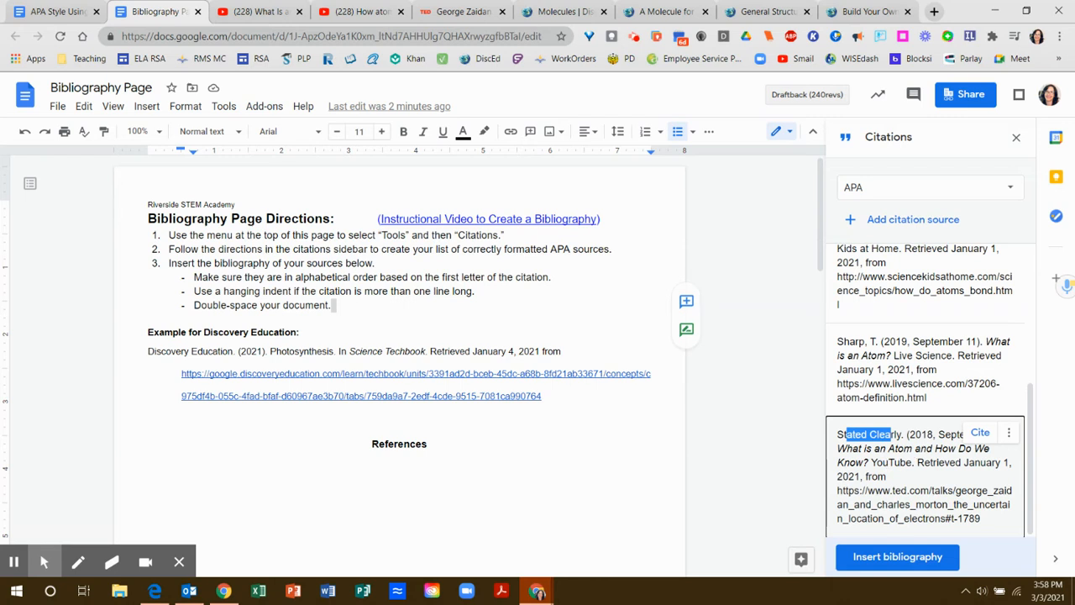
- Open the Stated Clearly citation for editing, review its organization, title, website and URL fields, and return to the citations list
click(1009, 433)
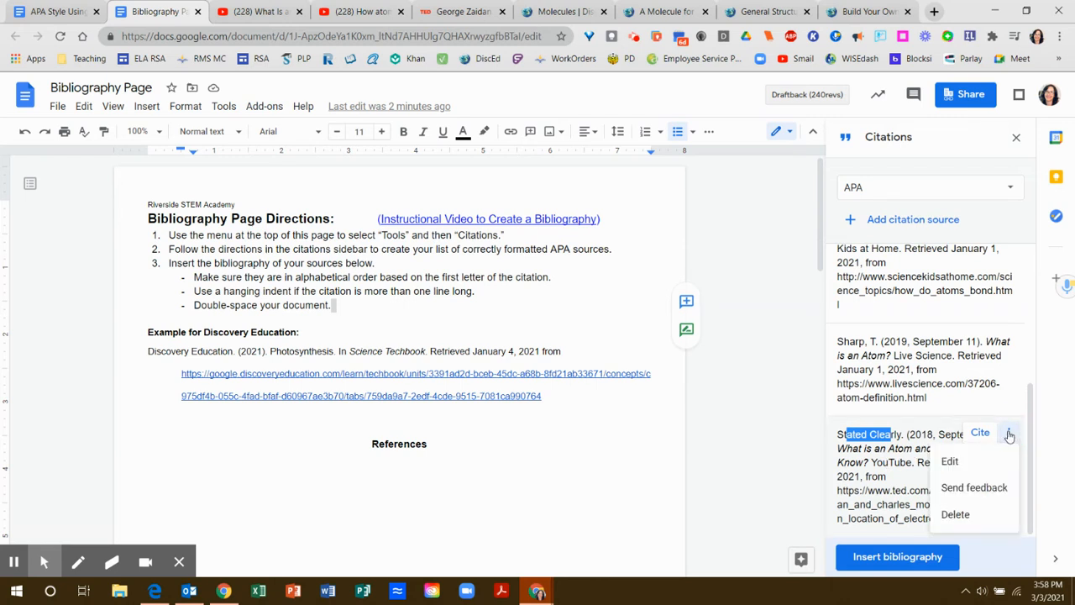
click(950, 462)
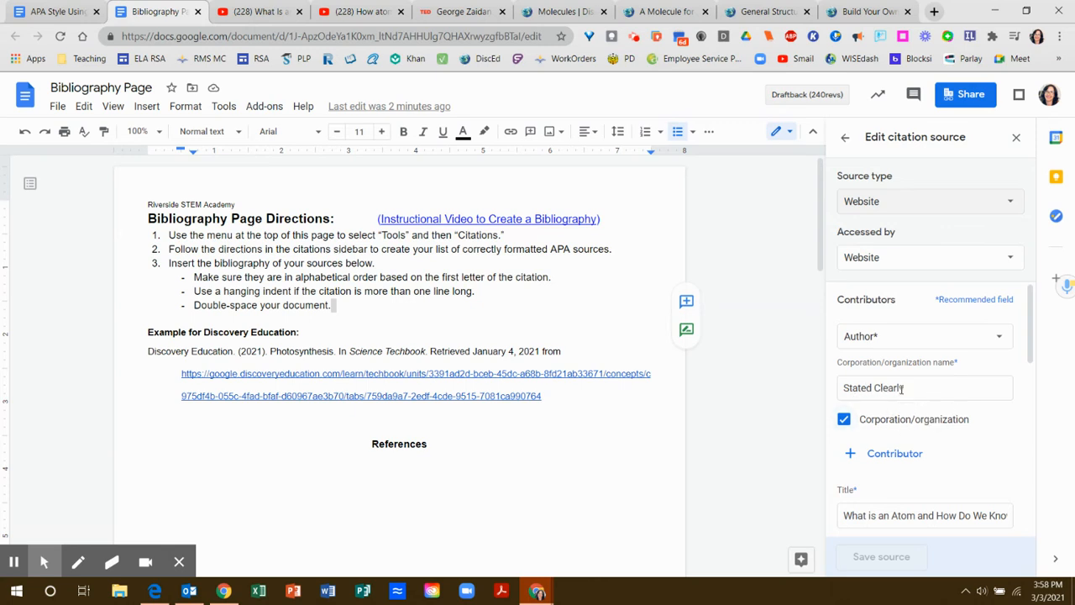
drag(1032, 316, 1031, 377)
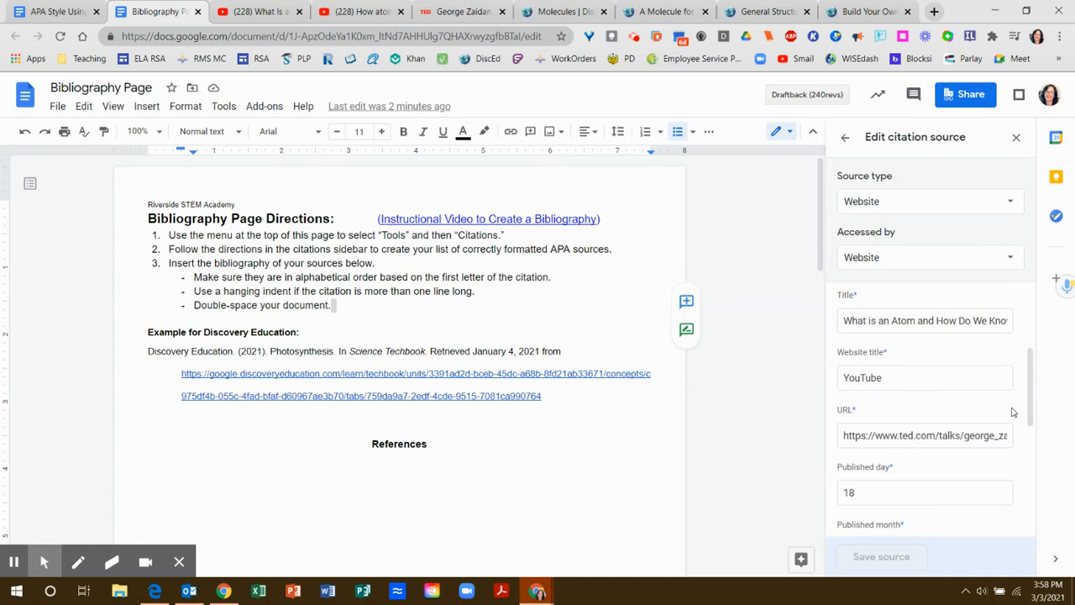
drag(1034, 409, 966, 226)
click(845, 138)
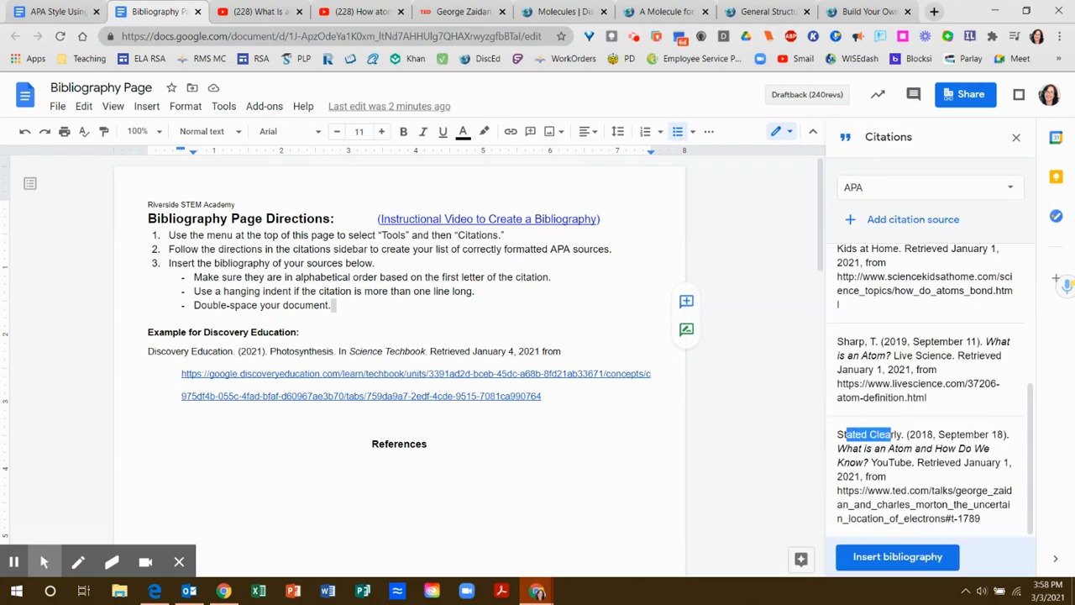
- Close the What Is an Atom video page and expand the description of the How atoms bond video
click(273, 11)
click(299, 11)
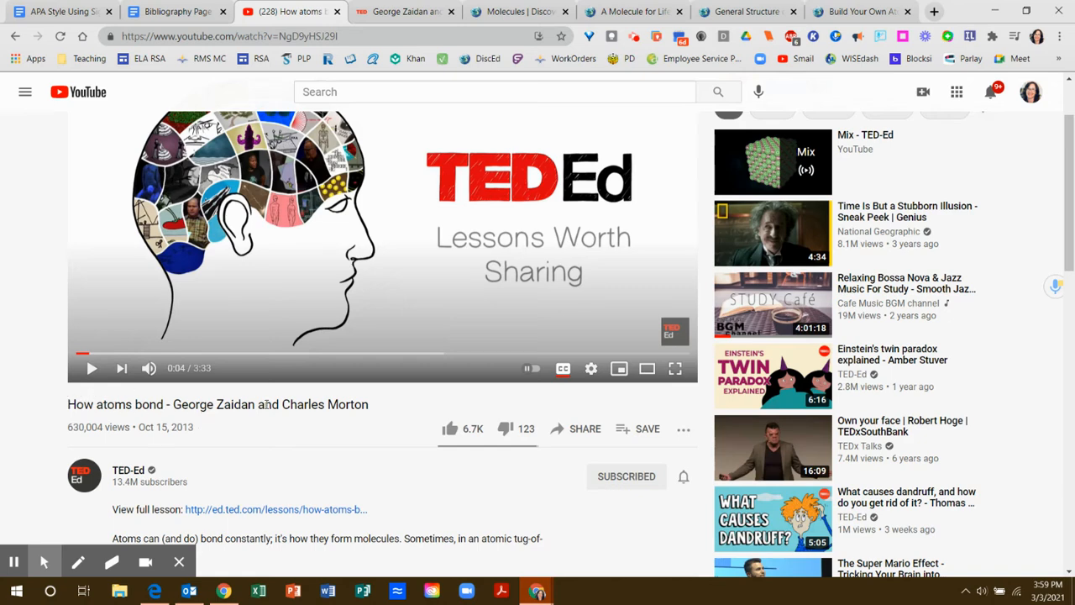
scroll(297, 486, down, 3)
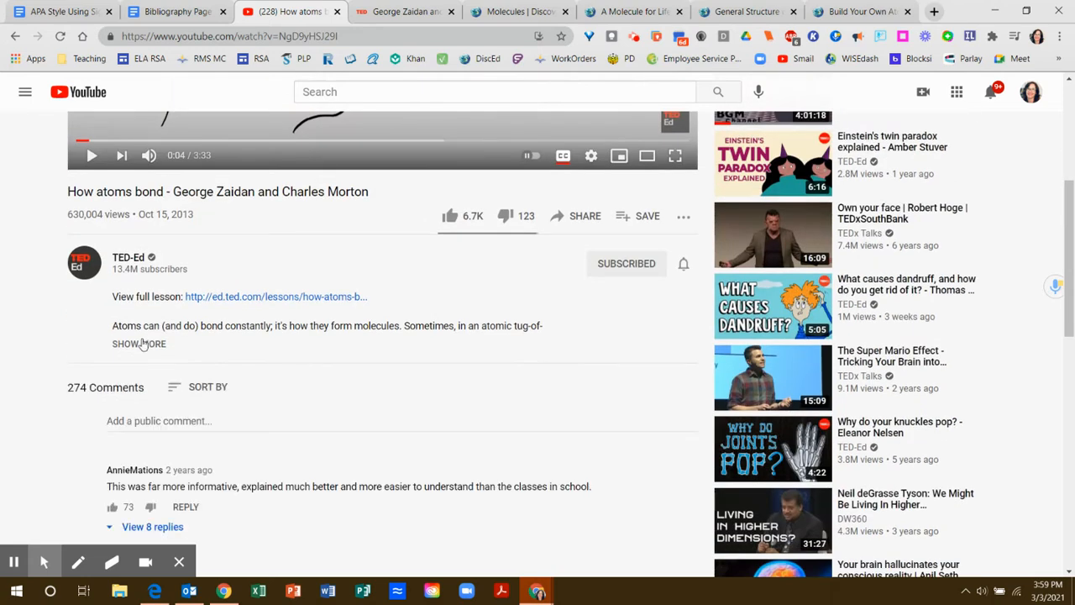
click(142, 343)
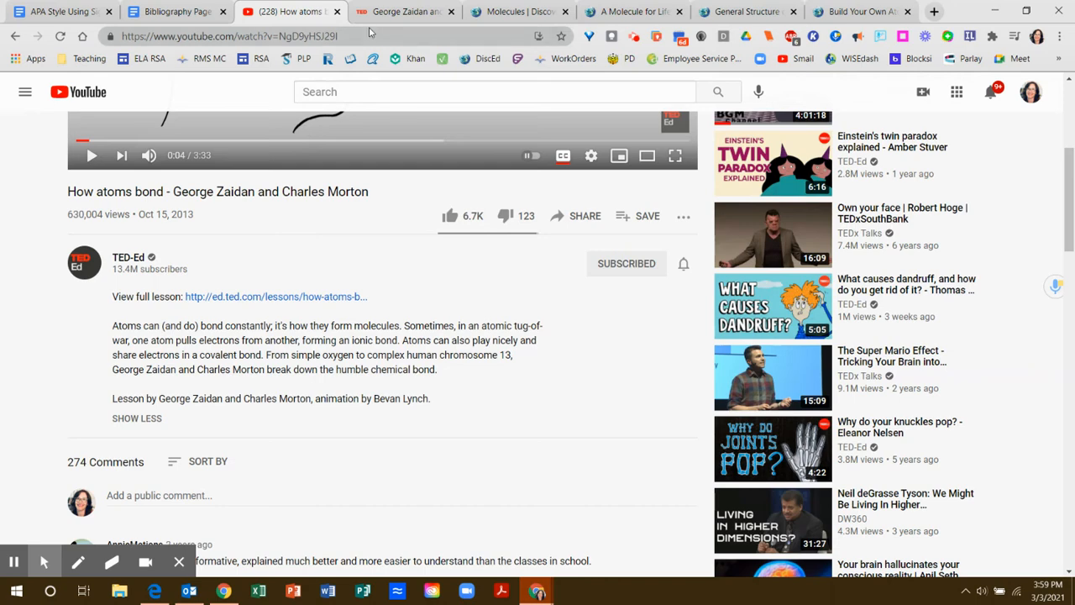
- Examine the TED page for The uncertain location of electrons for author and date details, and return to the How atoms bond video
click(395, 12)
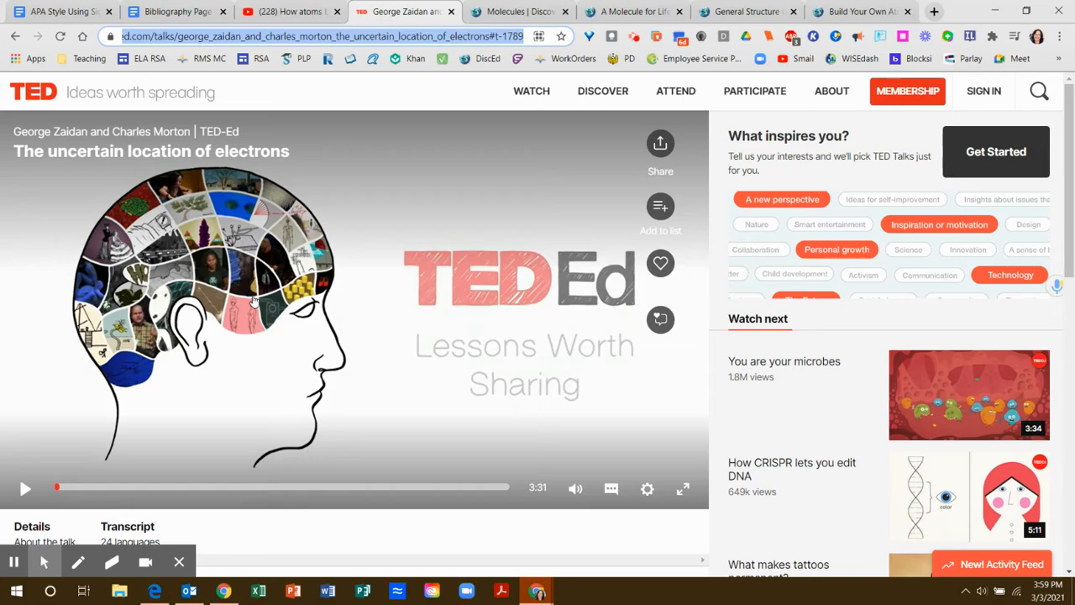
scroll(253, 301, down, 2)
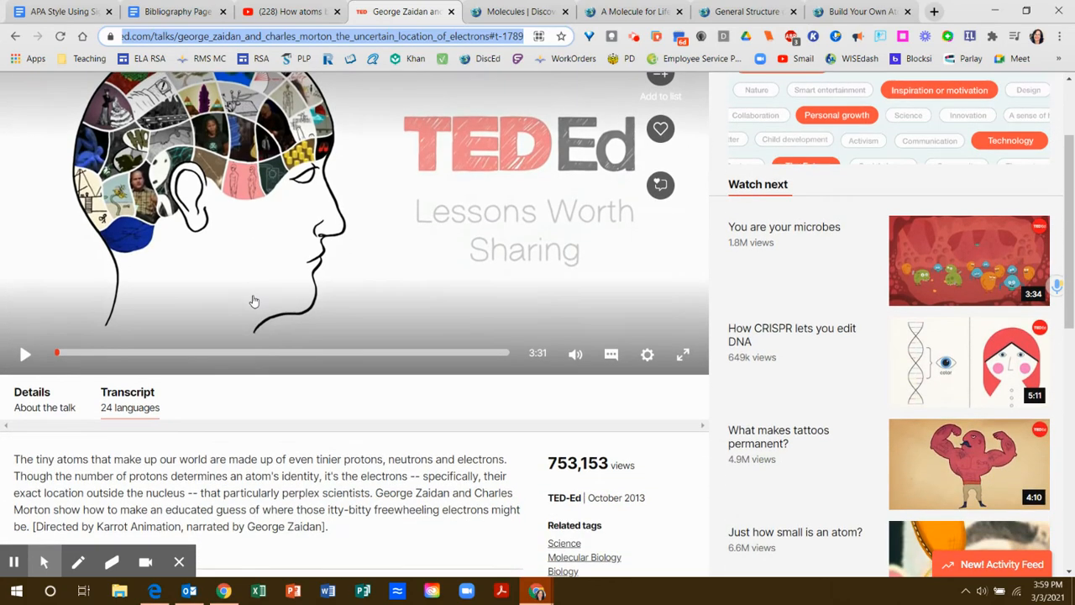
scroll(254, 301, down, 3)
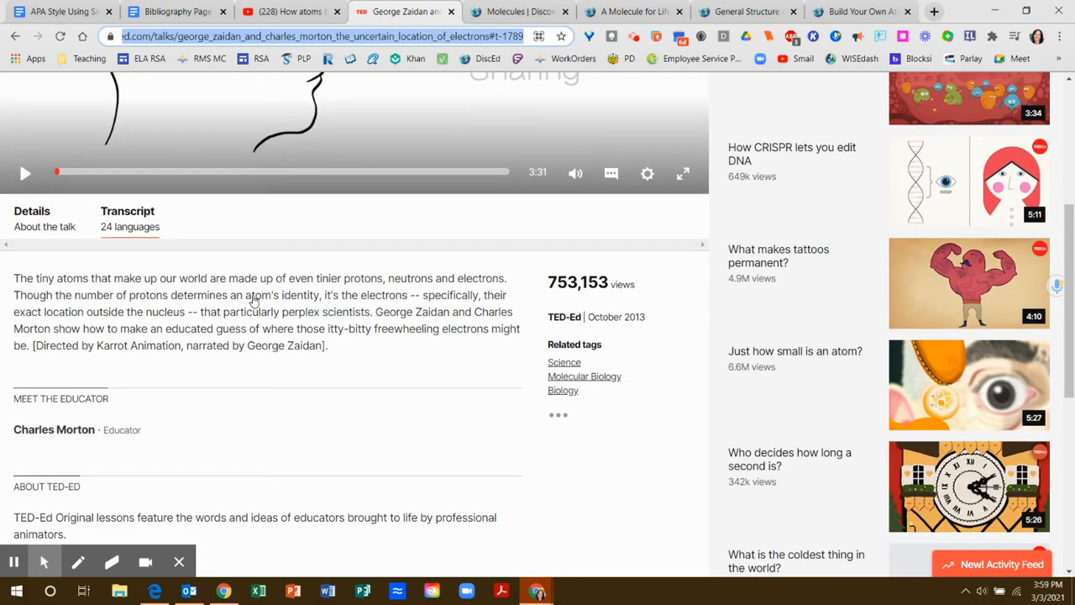
scroll(254, 301, down, 1)
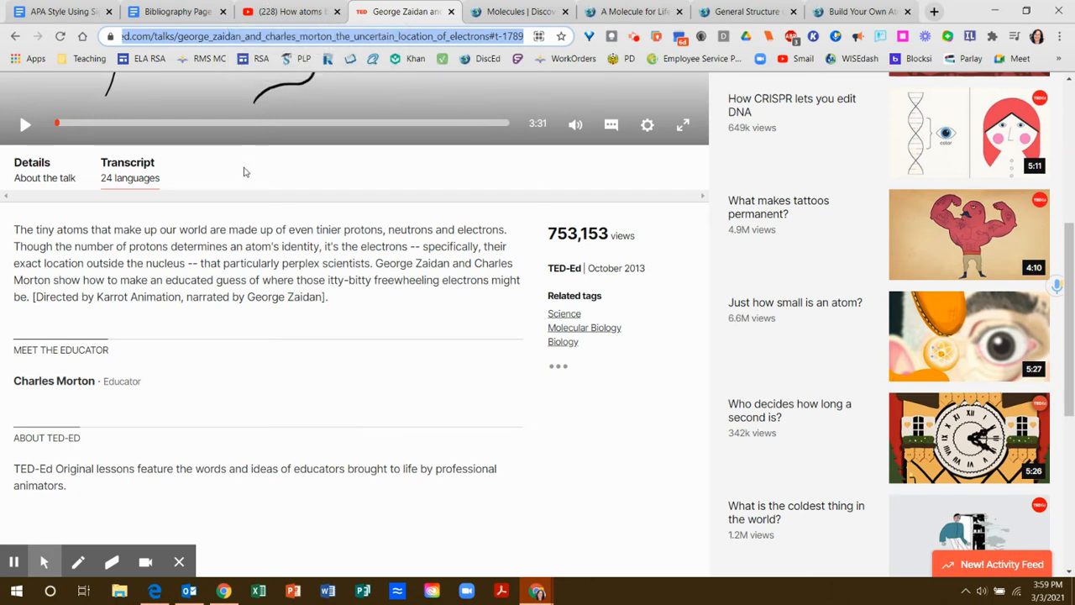
right_click(294, 18)
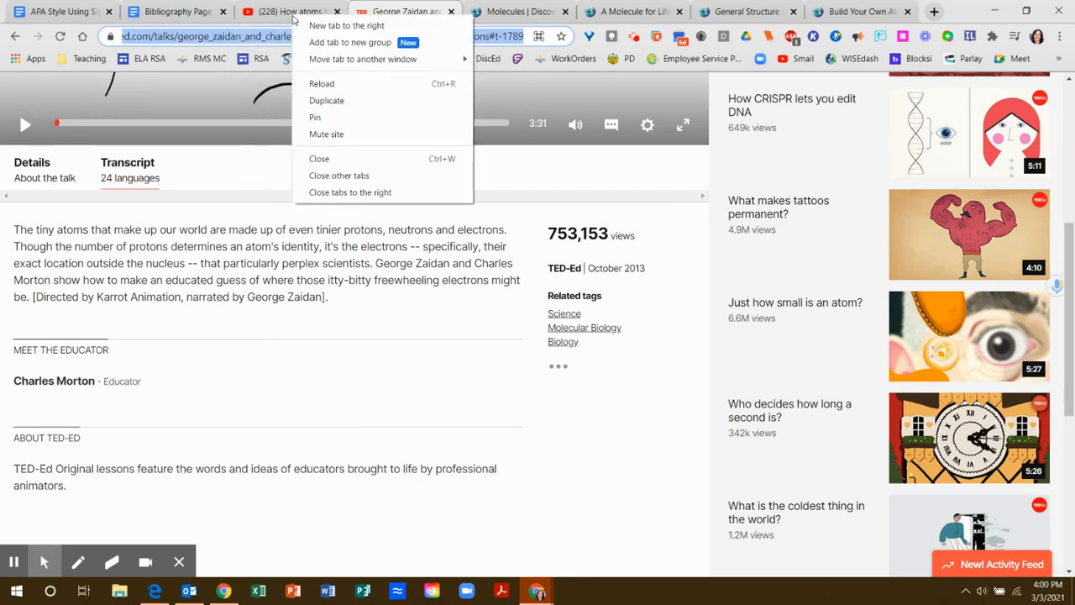
click(256, 14)
scroll(309, 233, up, 1)
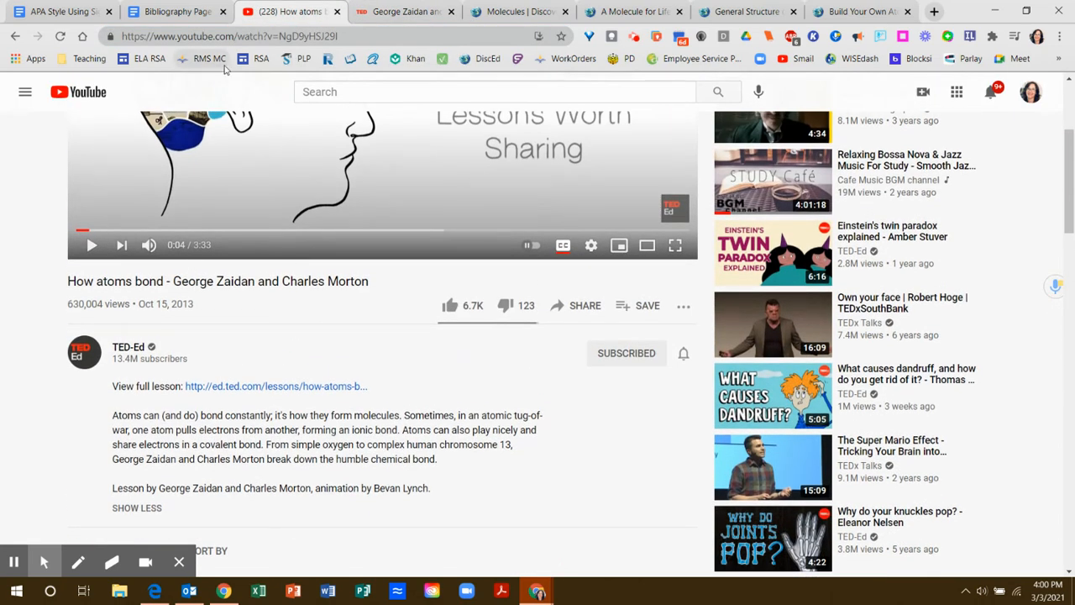
- Return to the bibliography document and start a new citation source of type Website, accessed by Website
click(186, 14)
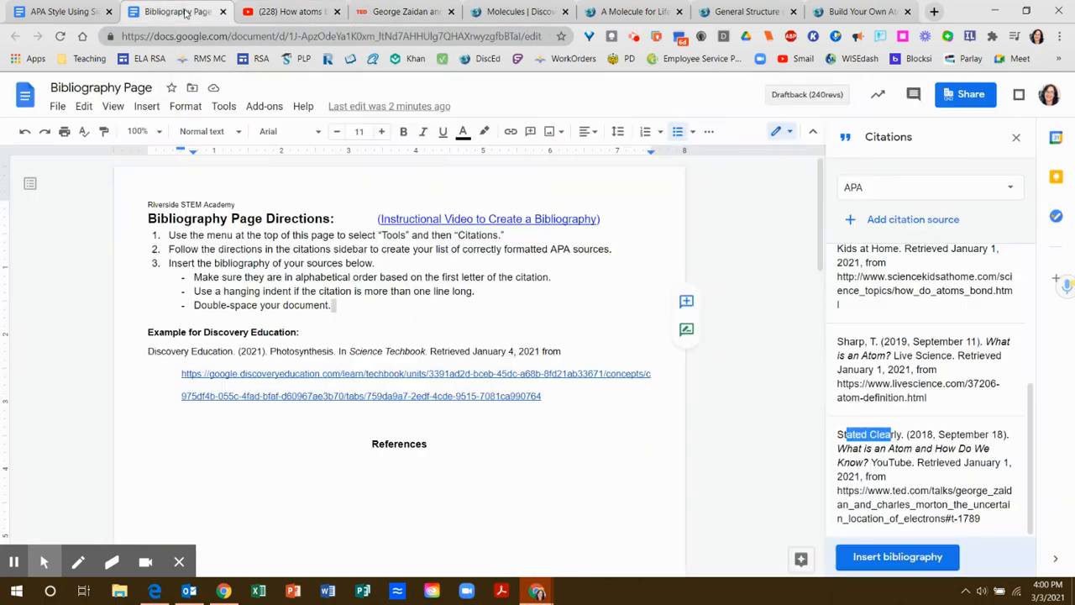
click(874, 217)
right_click(903, 202)
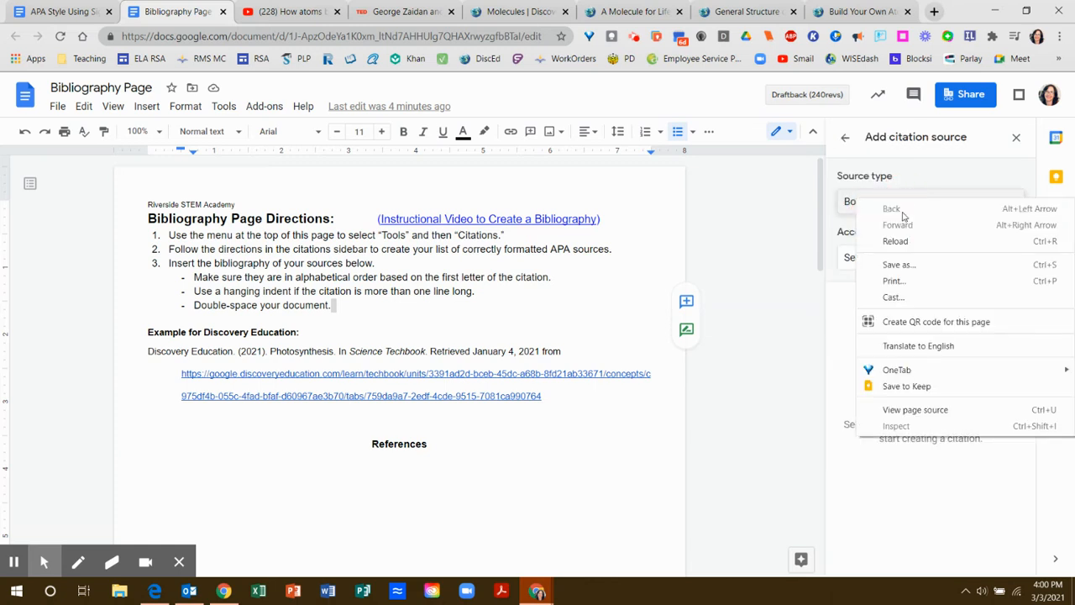
click(861, 202)
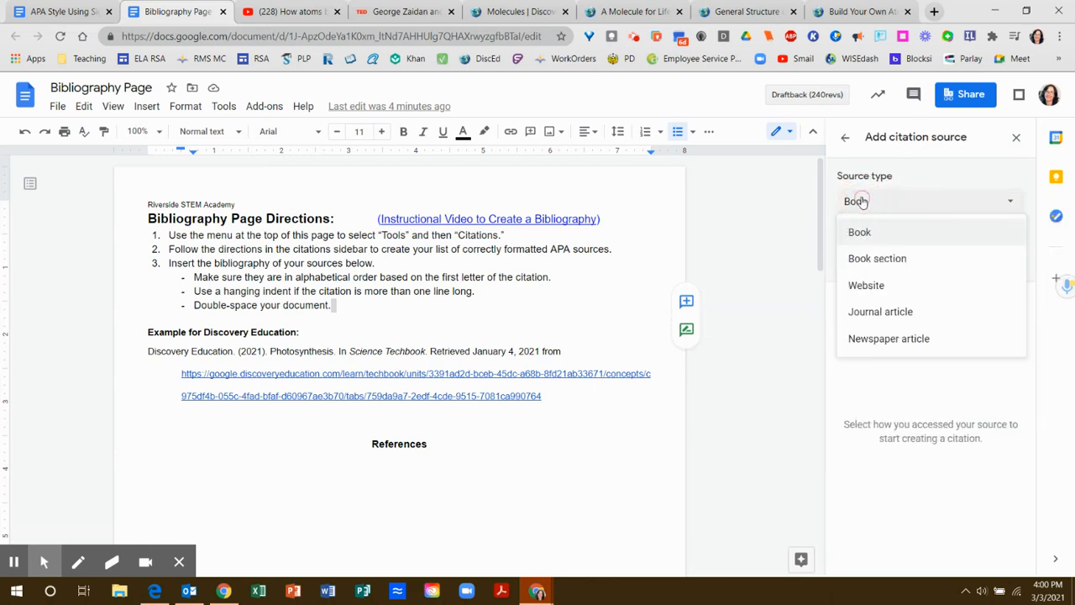
click(878, 285)
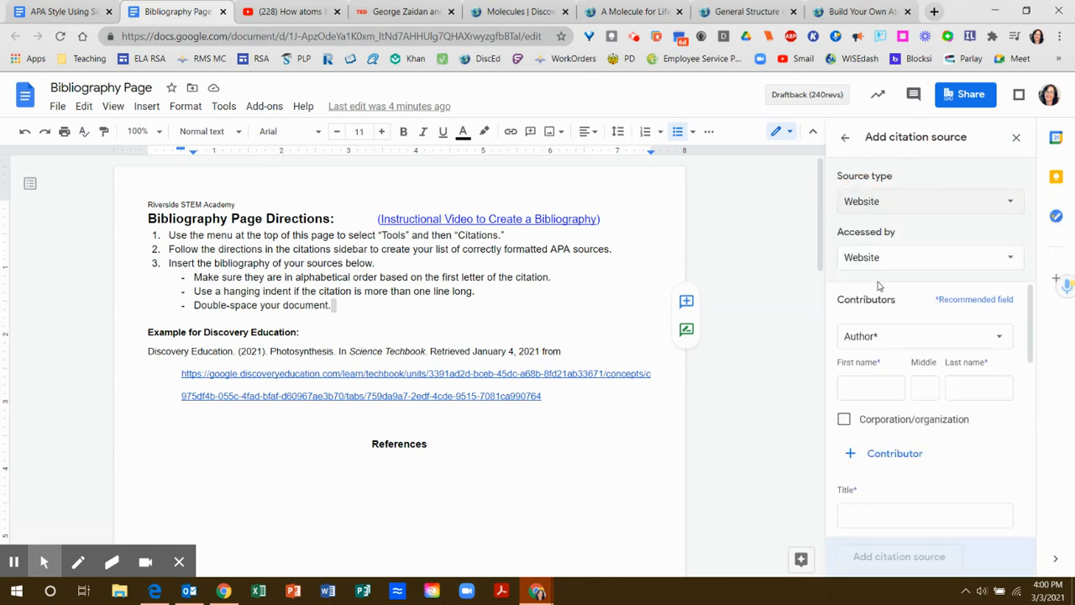
- Enter the first listed video author's first and last name in the citation, checking the spelling on the How atoms bond video page
click(871, 384)
text(GEro)
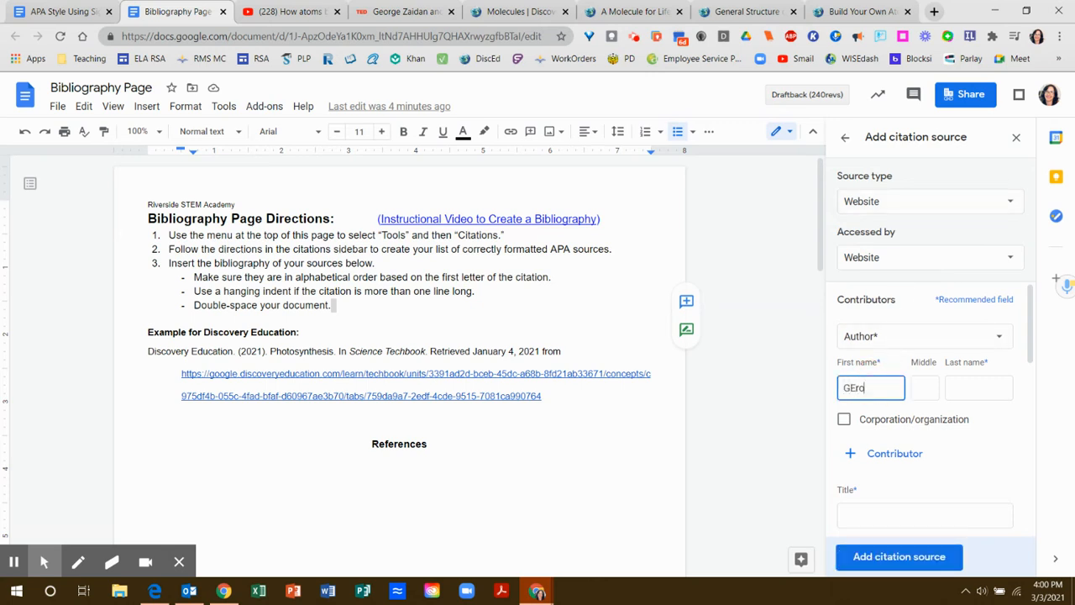
text(ero)
text(rge)
key(Tab)
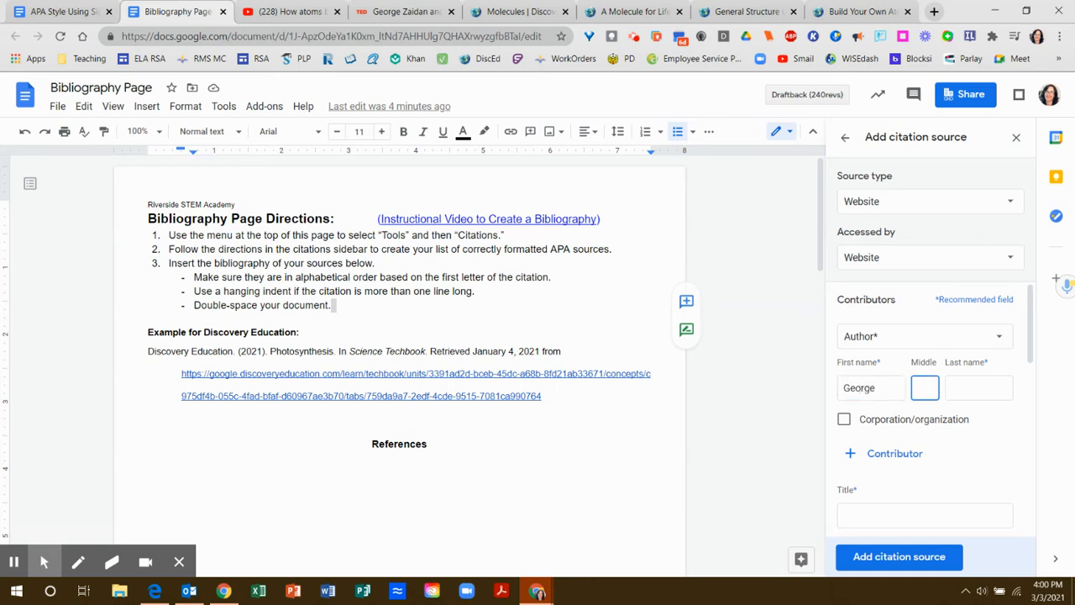
key(Tab)
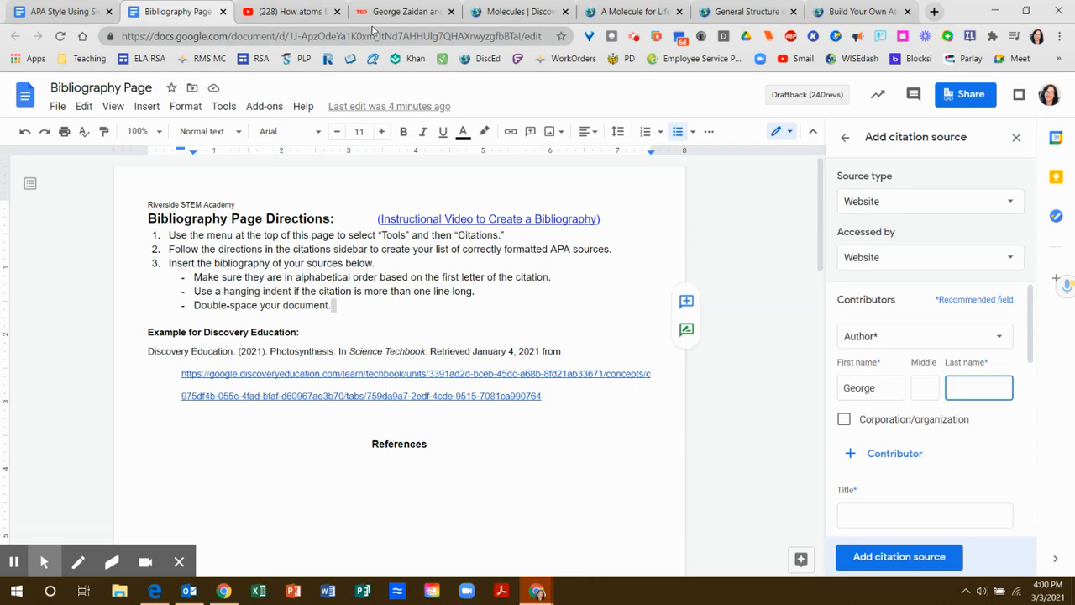
click(298, 17)
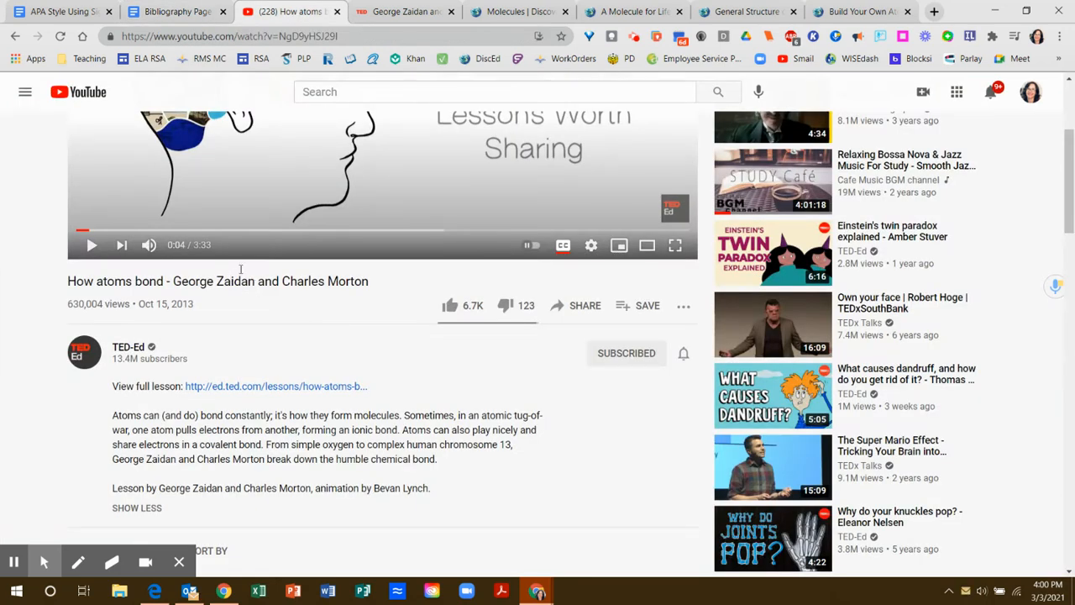
click(199, 17)
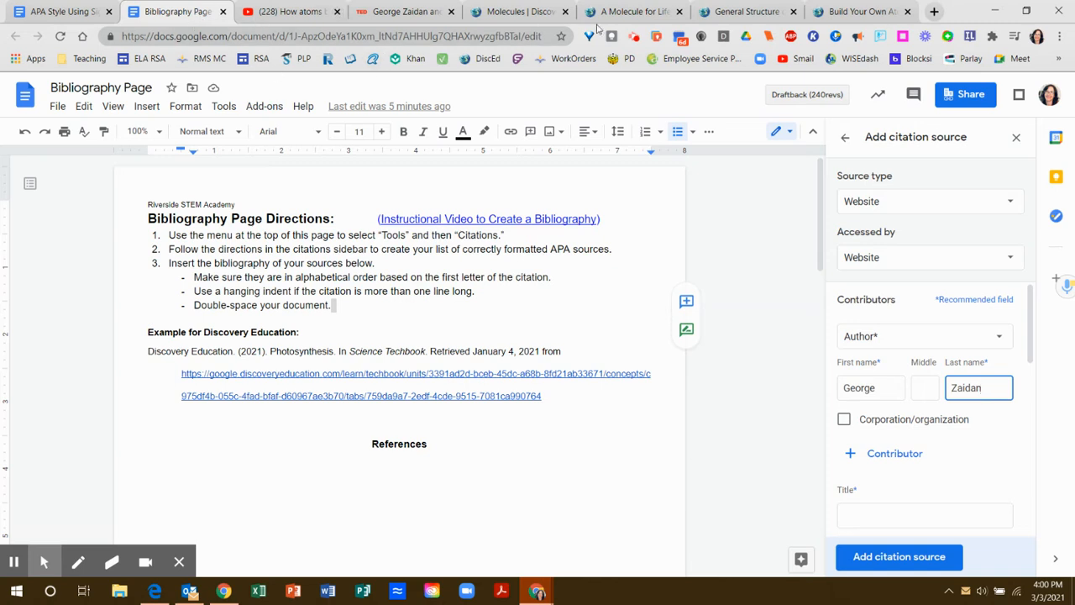
- Add a second author contributor and enter the video's other listed author's first and last name
click(890, 451)
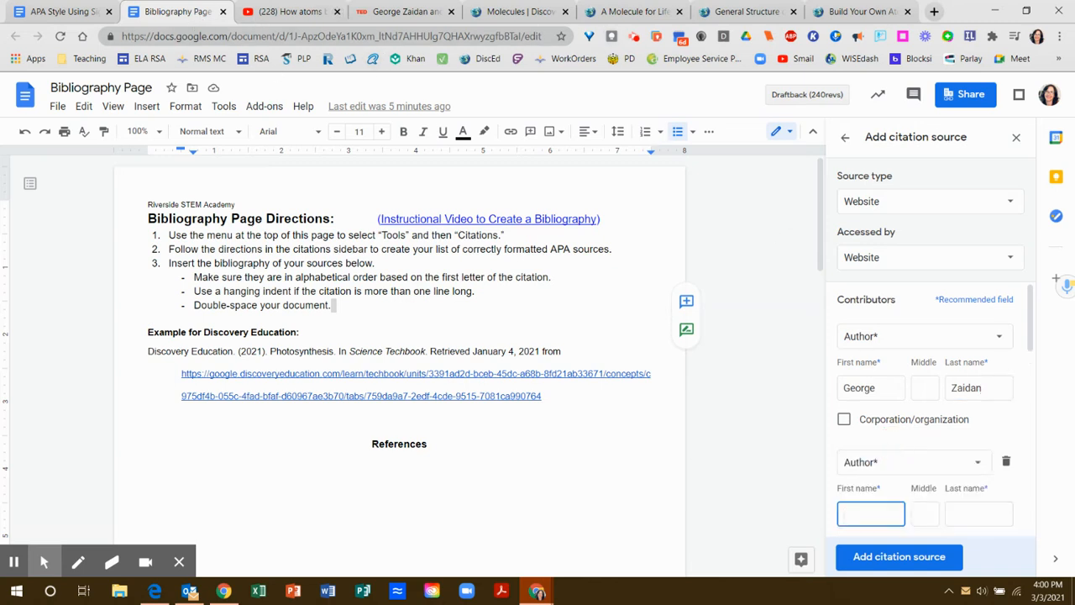
click(850, 515)
text(Carles)
key(Tab)
key(Tab)
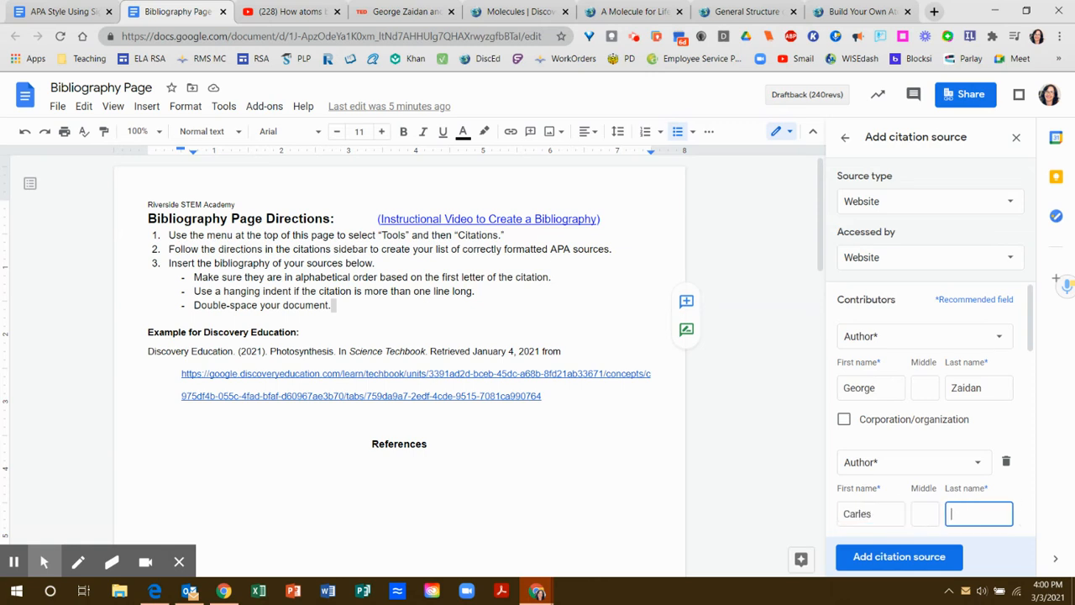
text(Mc)
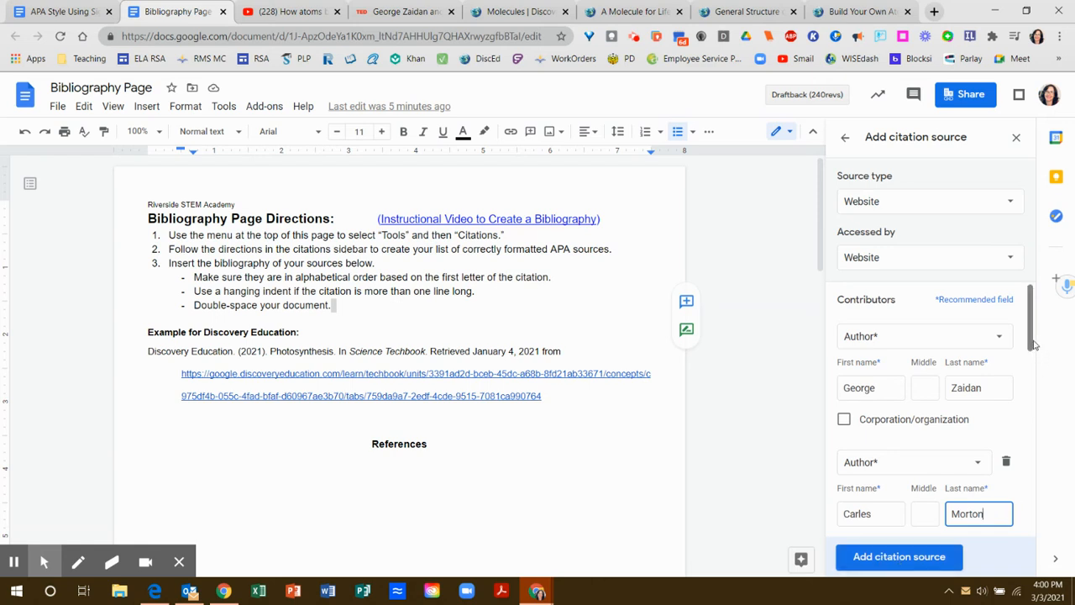
- Check the title on the video page, and set the citation title to How Atoms Bond and the website title to YouTube
drag(1036, 344, 1028, 427)
click(924, 345)
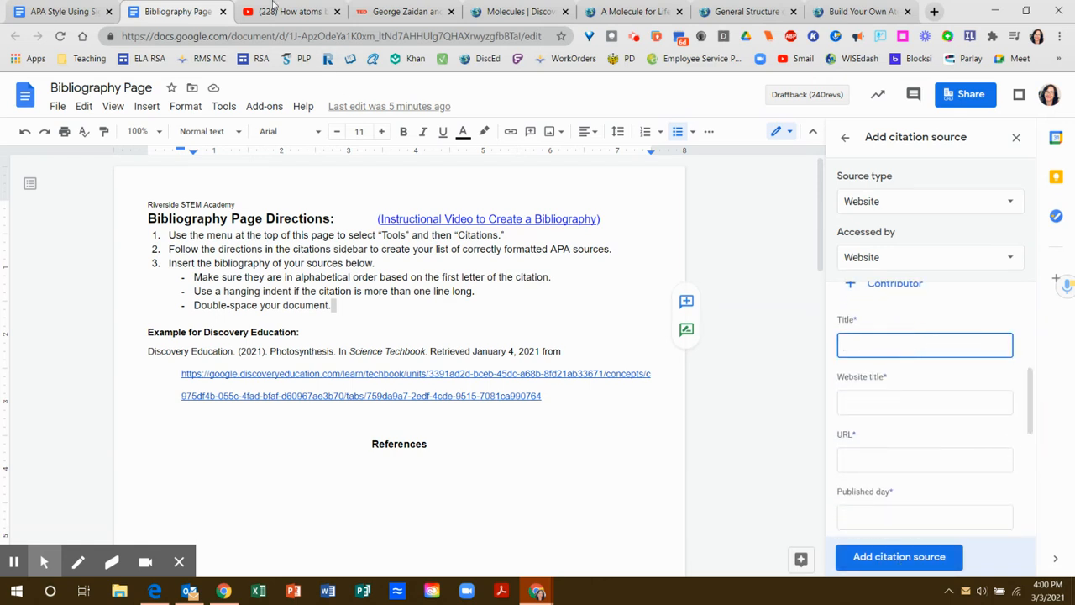
click(286, 11)
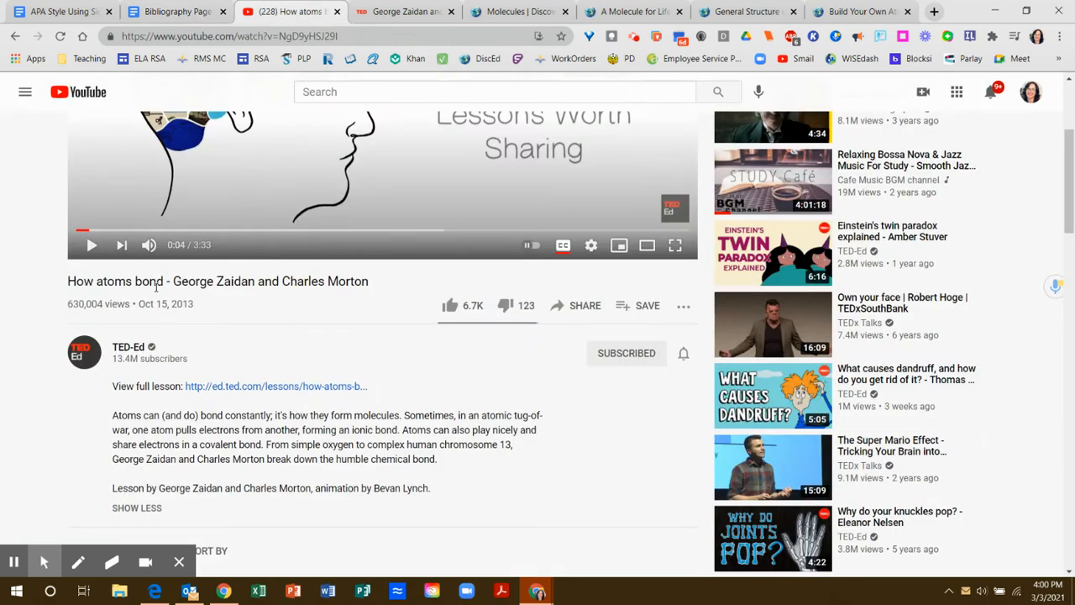
drag(164, 282, 73, 282)
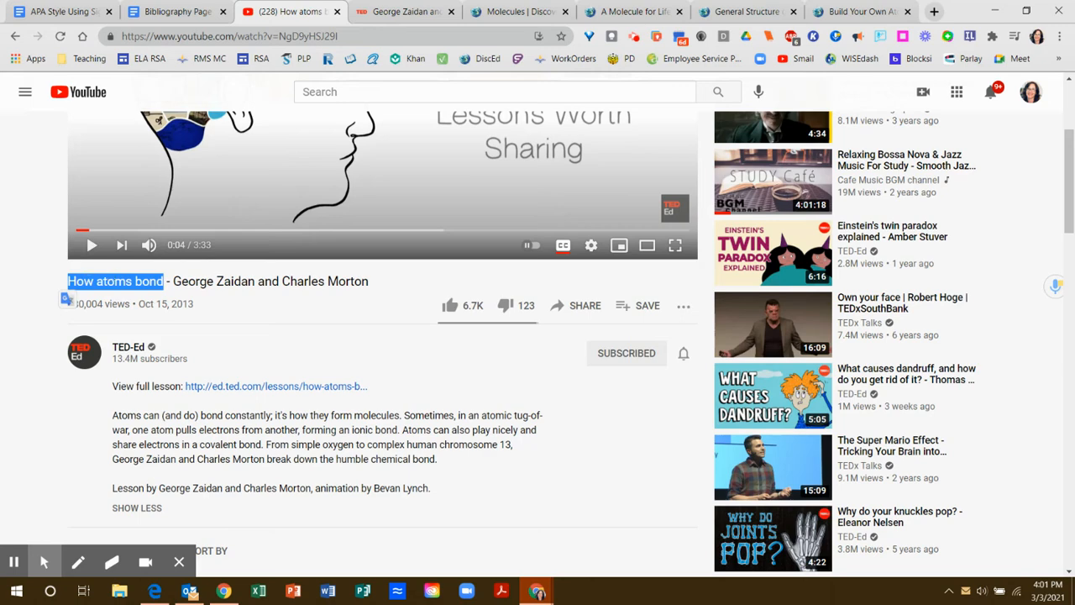
click(189, 15)
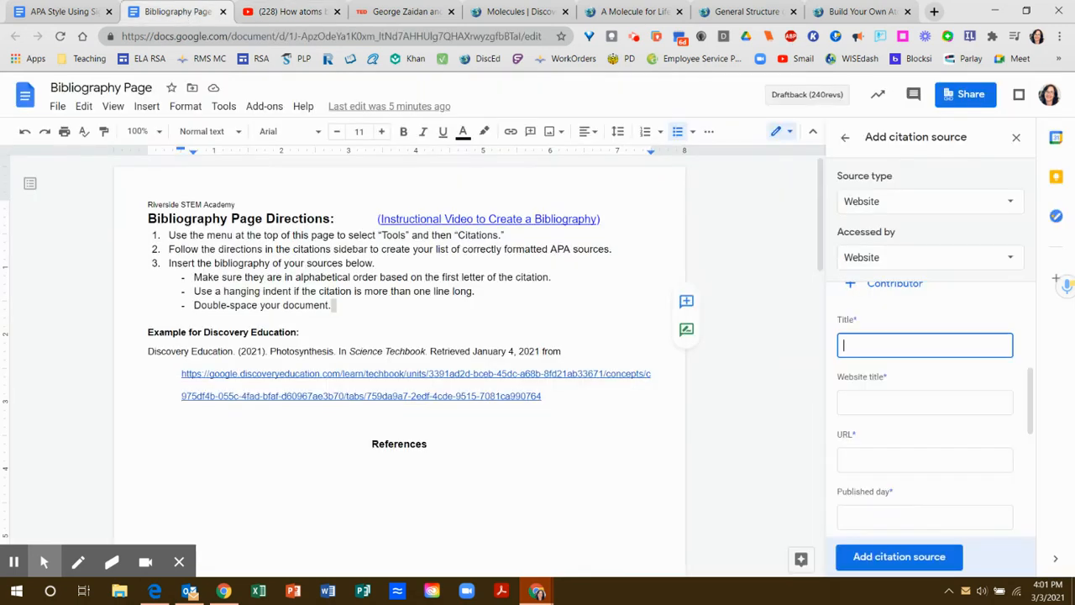
text(How Atoms Bond)
click(890, 404)
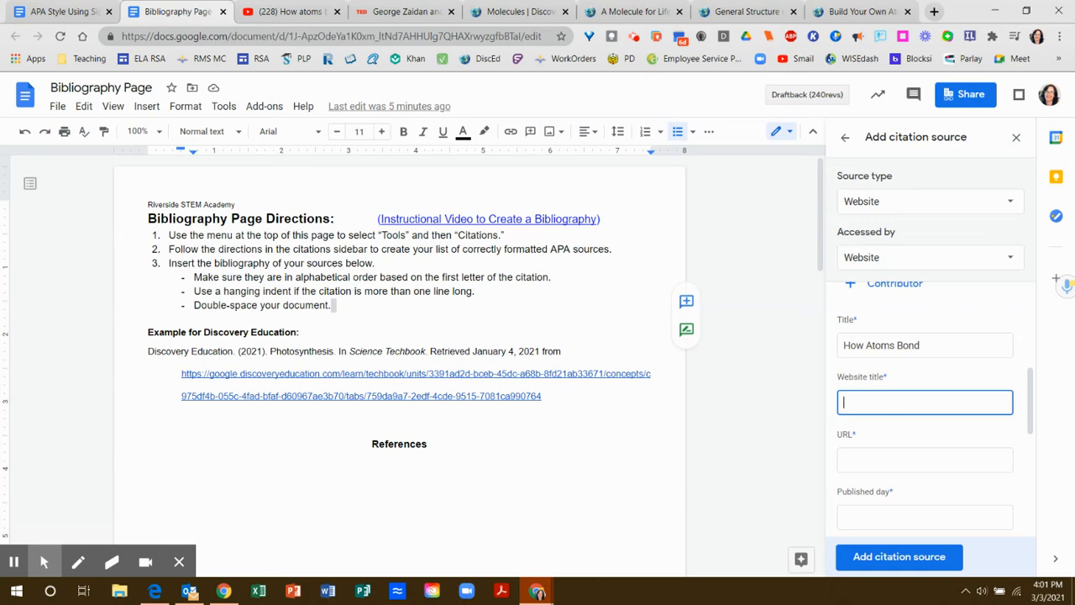
text(YouTube)
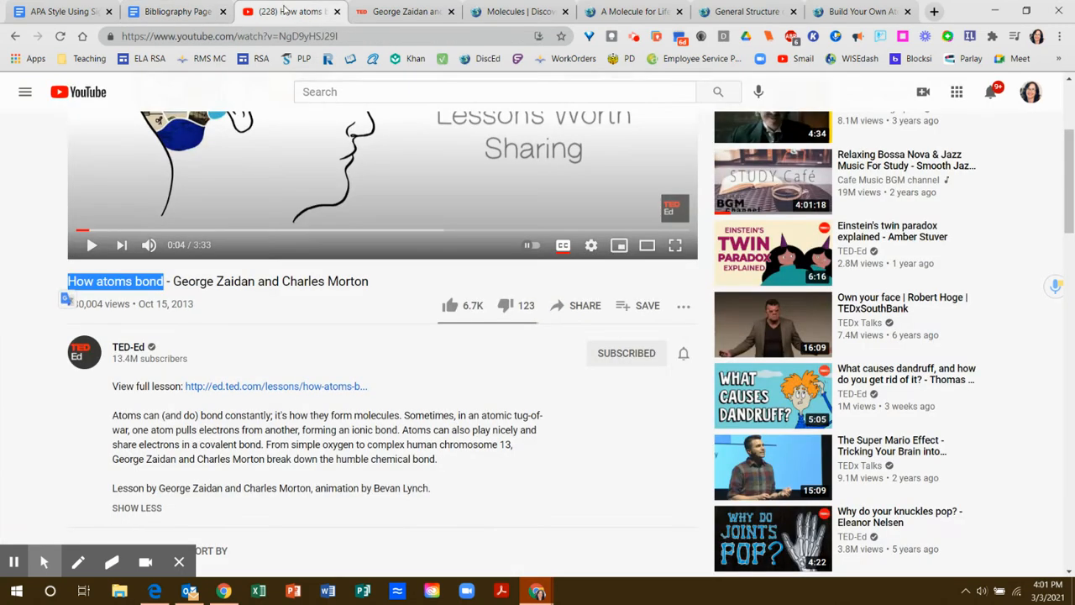
- Copy the web address of the How atoms bond video and paste it as the citation's URL
click(286, 11)
click(284, 39)
key(ctrl+c)
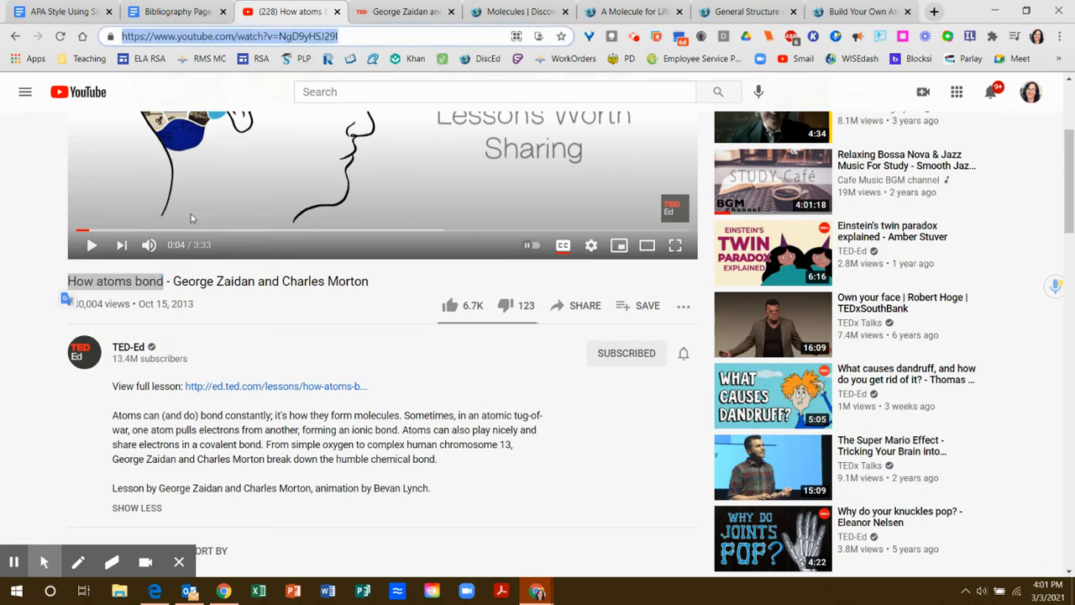
click(194, 11)
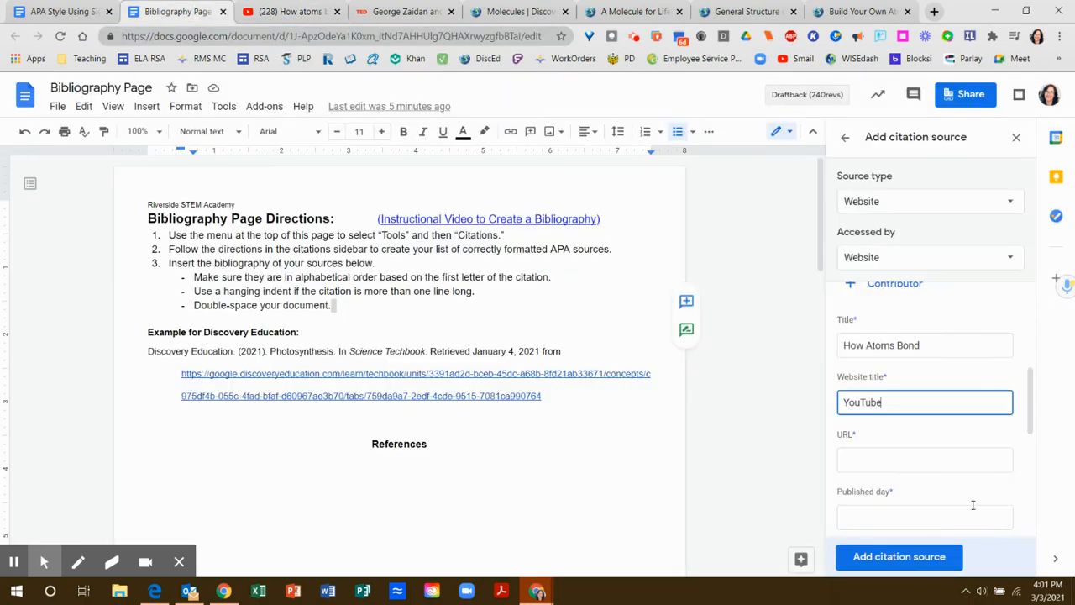
click(944, 458)
key(ctrl+v)
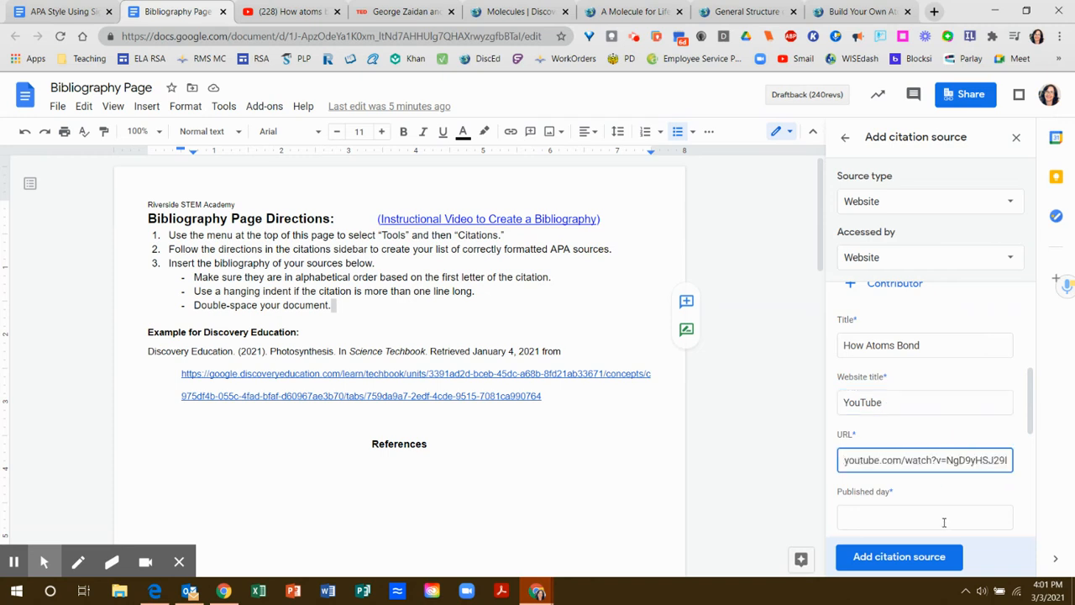
- Set the citation's published date to day 15, month October, year 2013
click(944, 519)
text(15)
scroll(944, 350, down, 4)
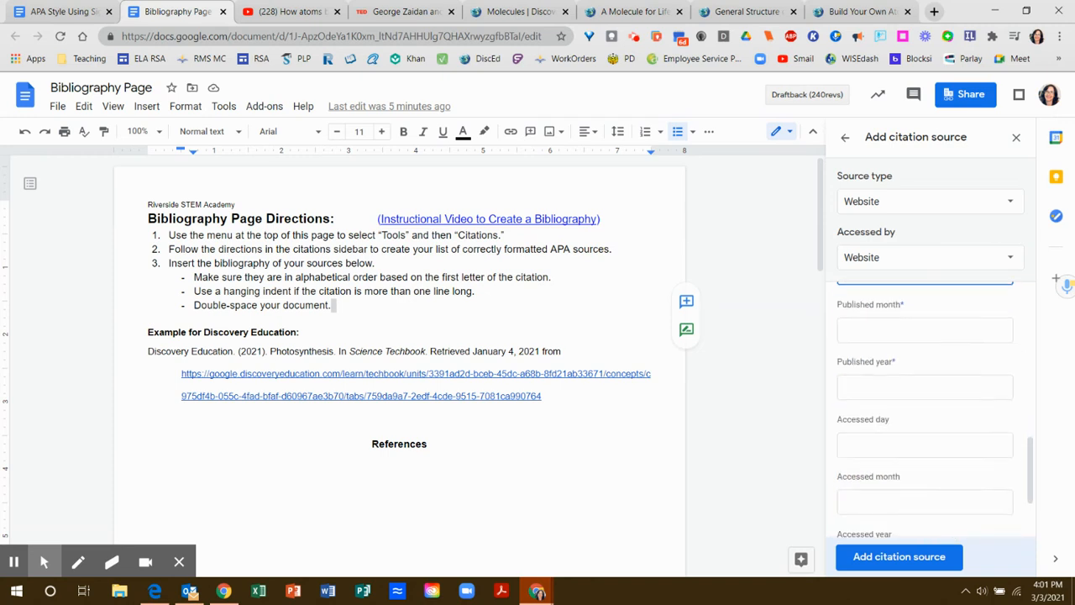
click(921, 292)
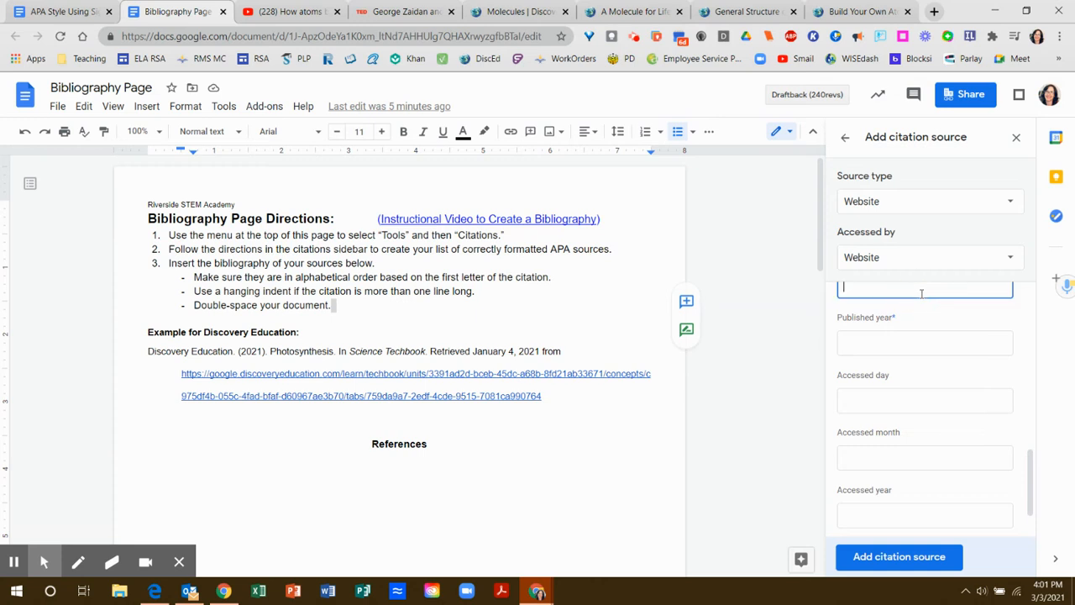
text(Octber)
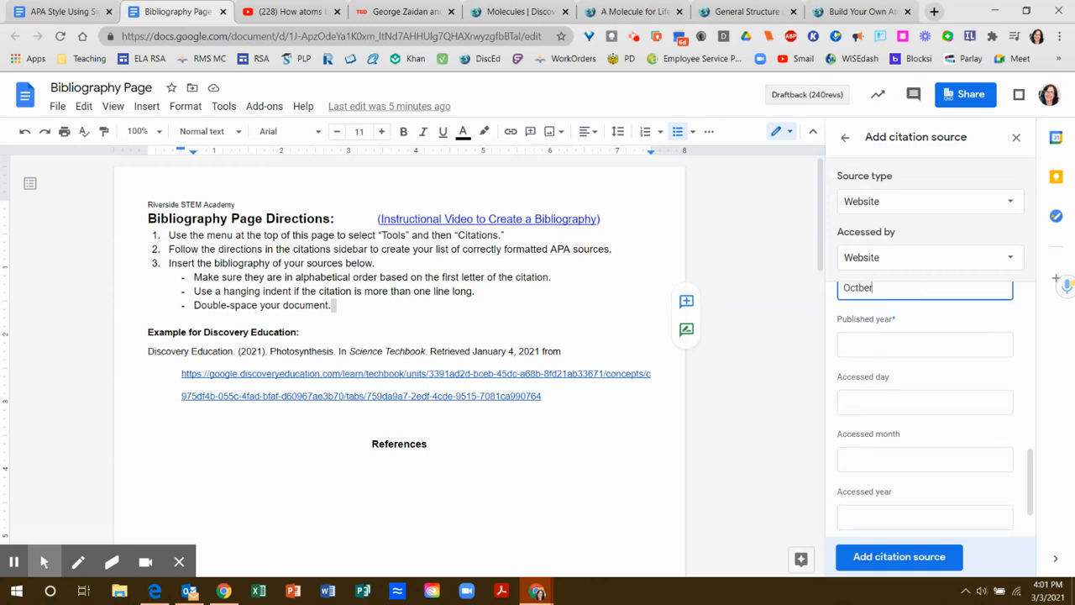
key(BackSpace)
key(BackSpace)
key(BackSpace)
text(ober)
key(Tab)
text(20)
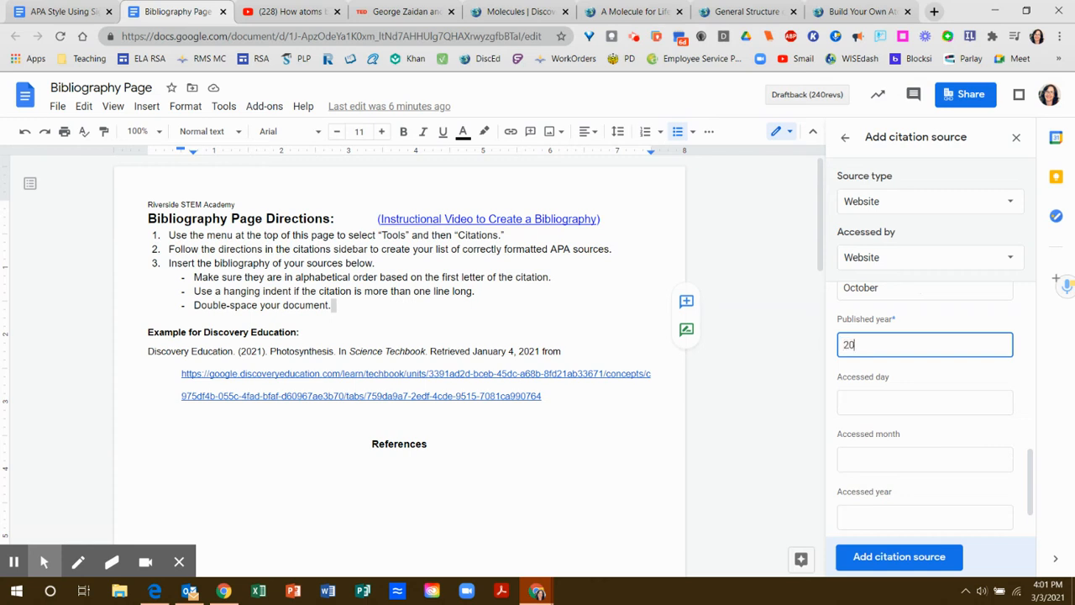
text(13)
- Set the accessed date to day 1, month January, year 2021, and add the citation source to the list
key(Tab)
text(1)
key(Tab)
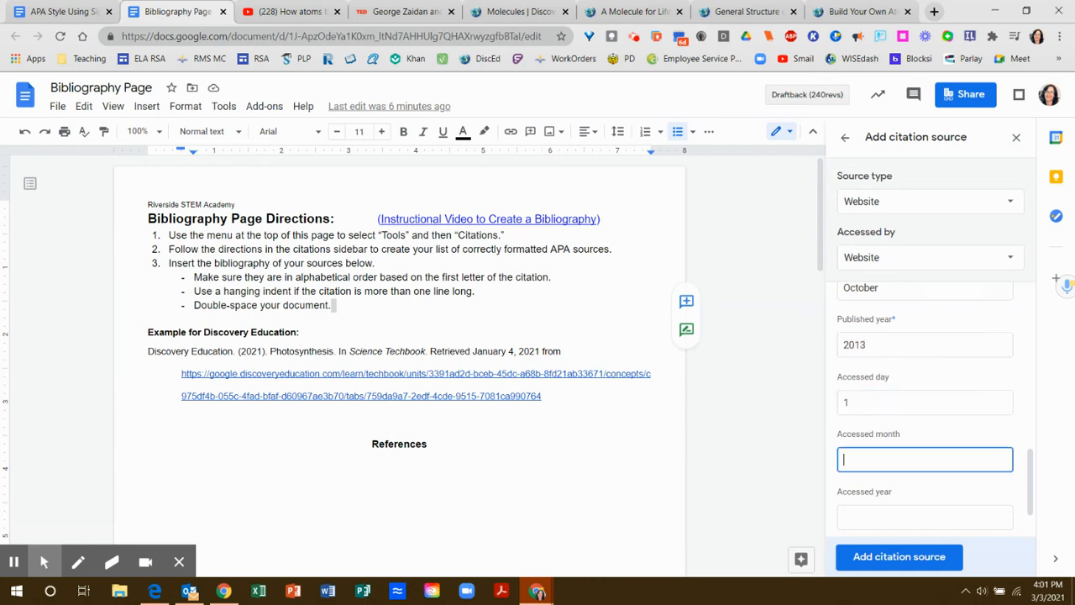
text(January)
key(Tab)
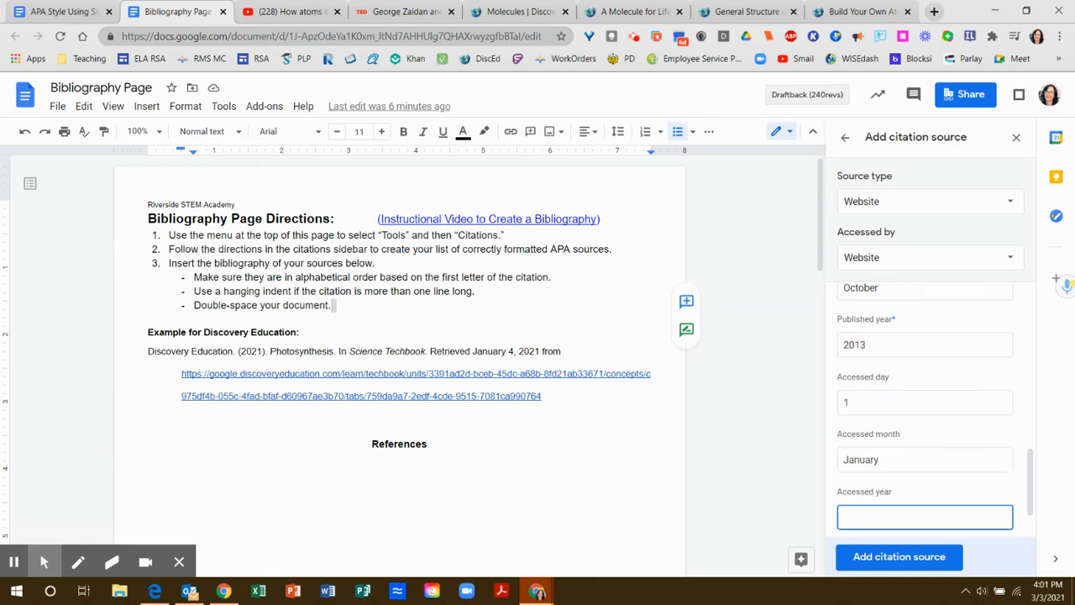
text(2021)
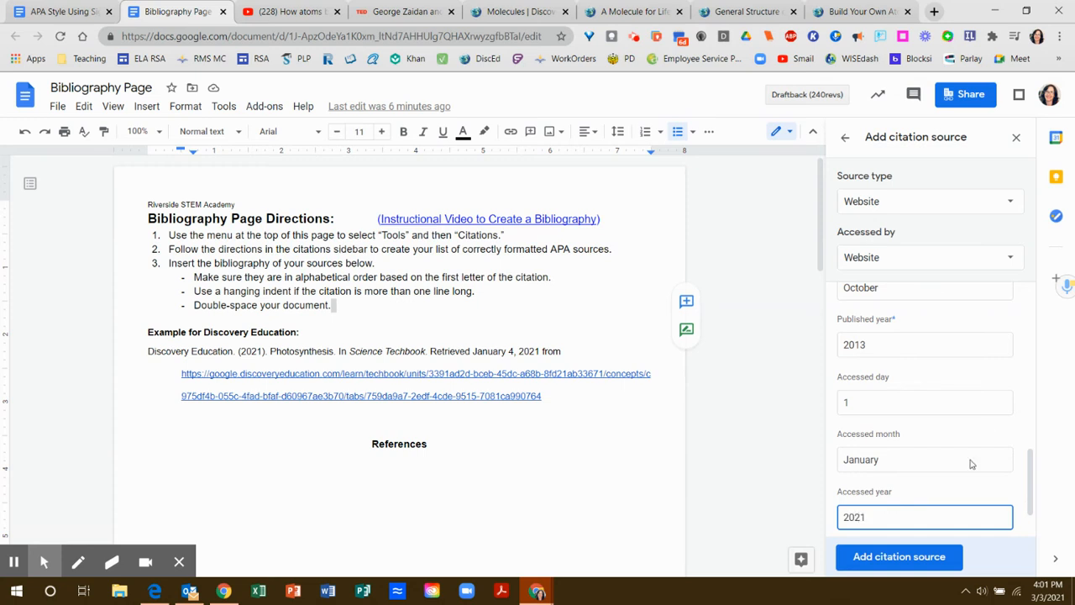
click(882, 561)
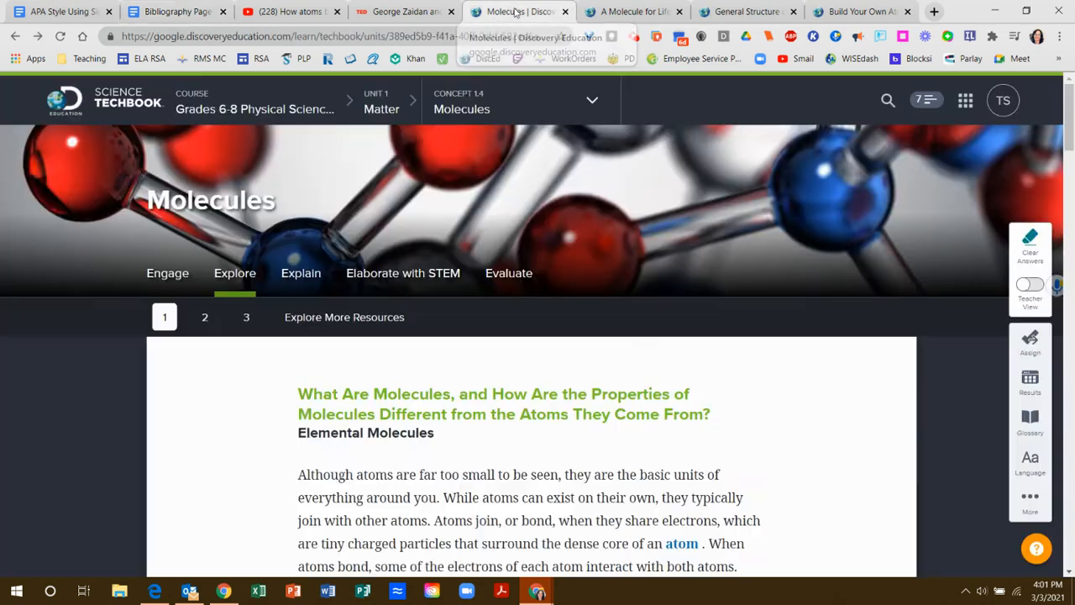
- Open the Discovery Education Molecules page and examine it from the heading to the footer for citation details
click(518, 12)
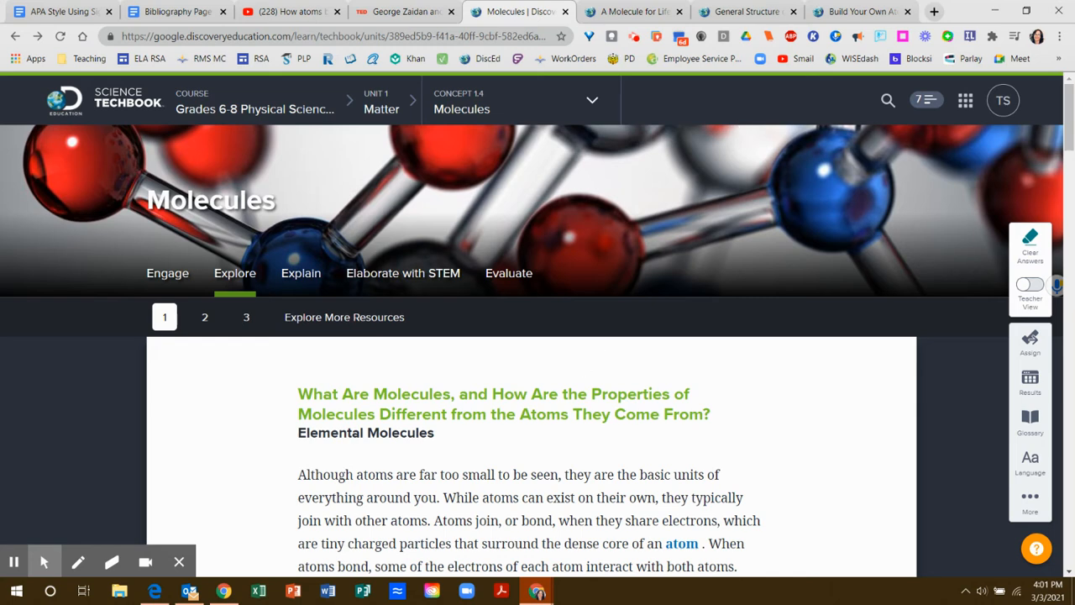
scroll(504, 362, down, 1)
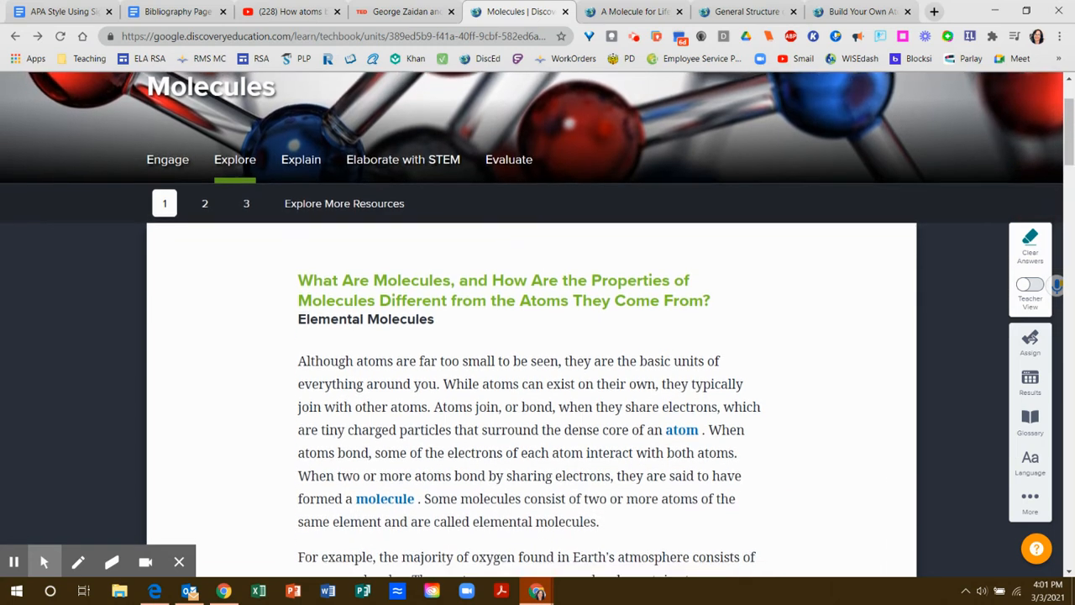
scroll(520, 176, up, 1)
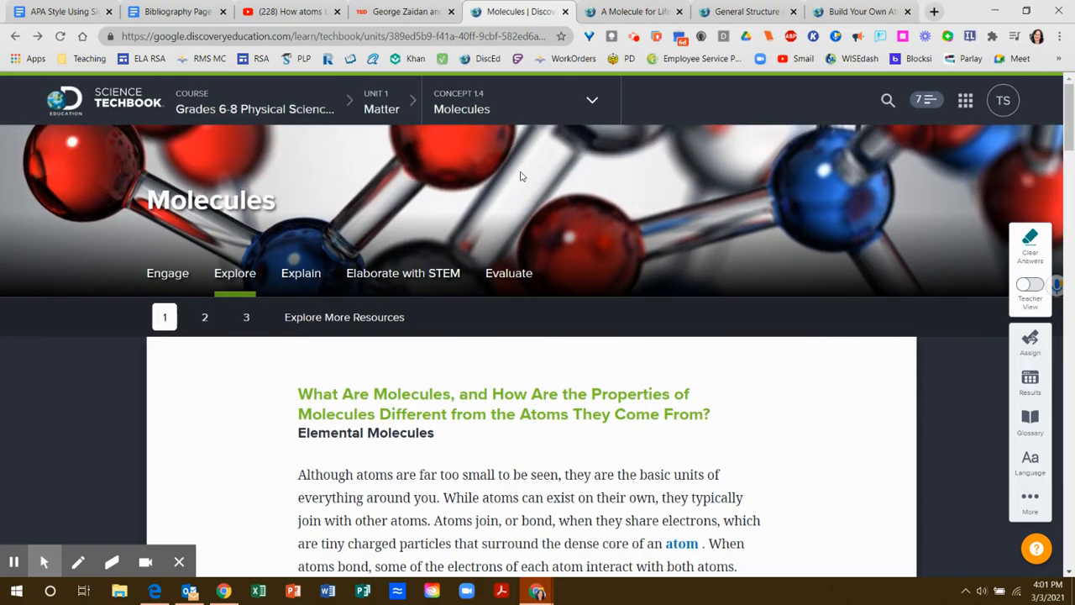
scroll(530, 336, down, 20)
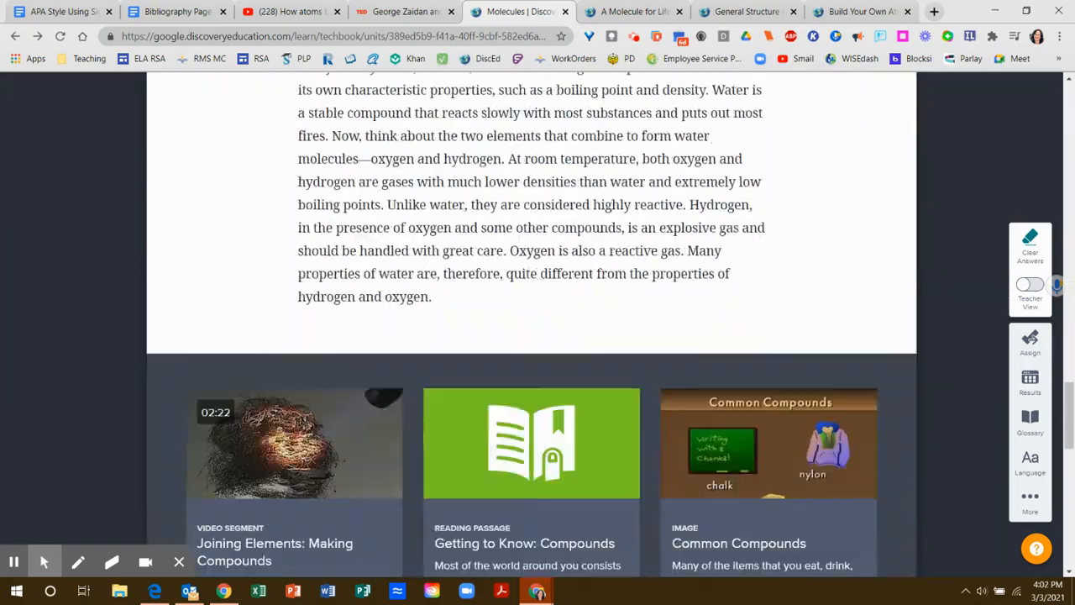
scroll(530, 336, down, 3)
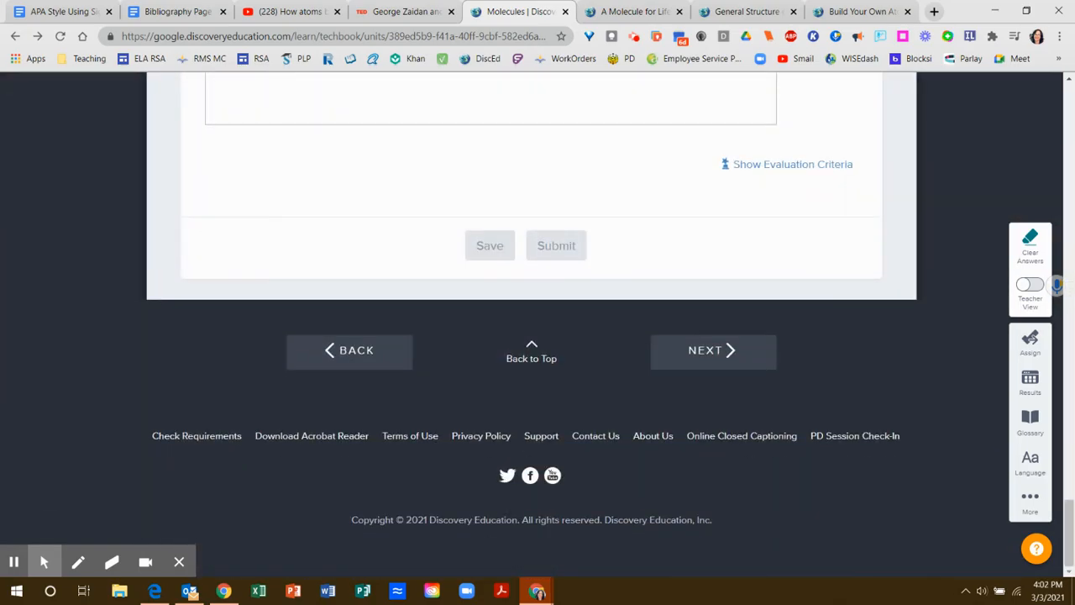
scroll(531, 336, up, 20)
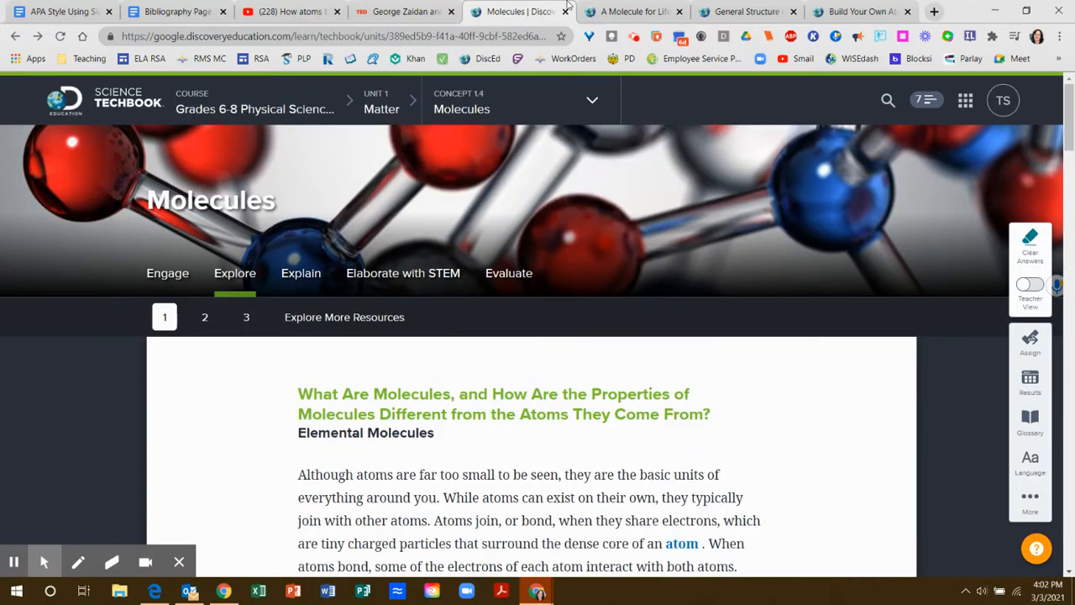
- Open the A Molecule for Life reading passage page, find its Citations section and highlight the APA citation
click(631, 11)
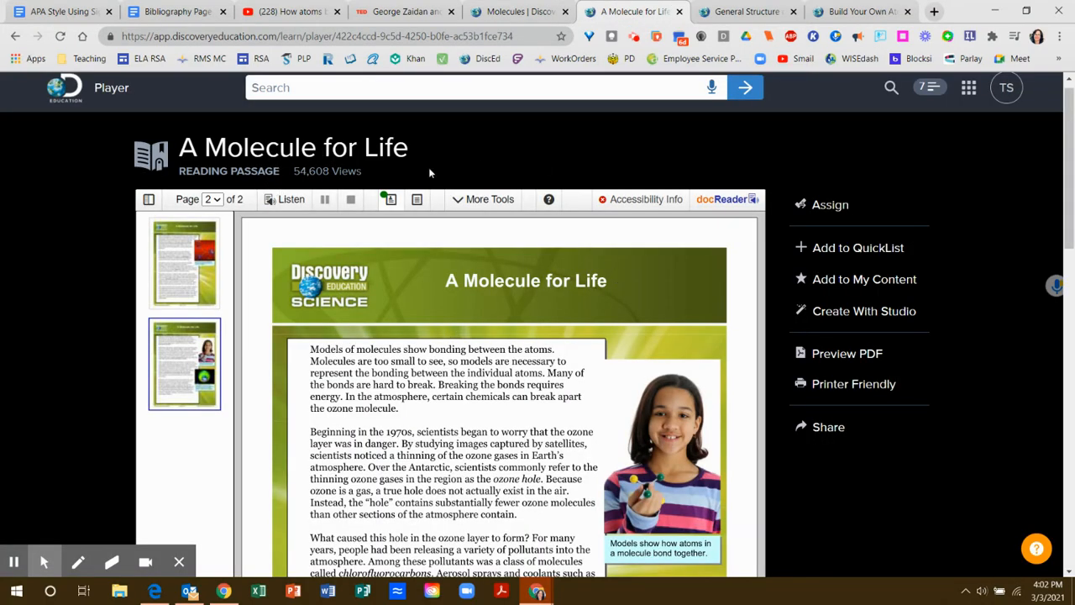
scroll(499, 336, down, 10)
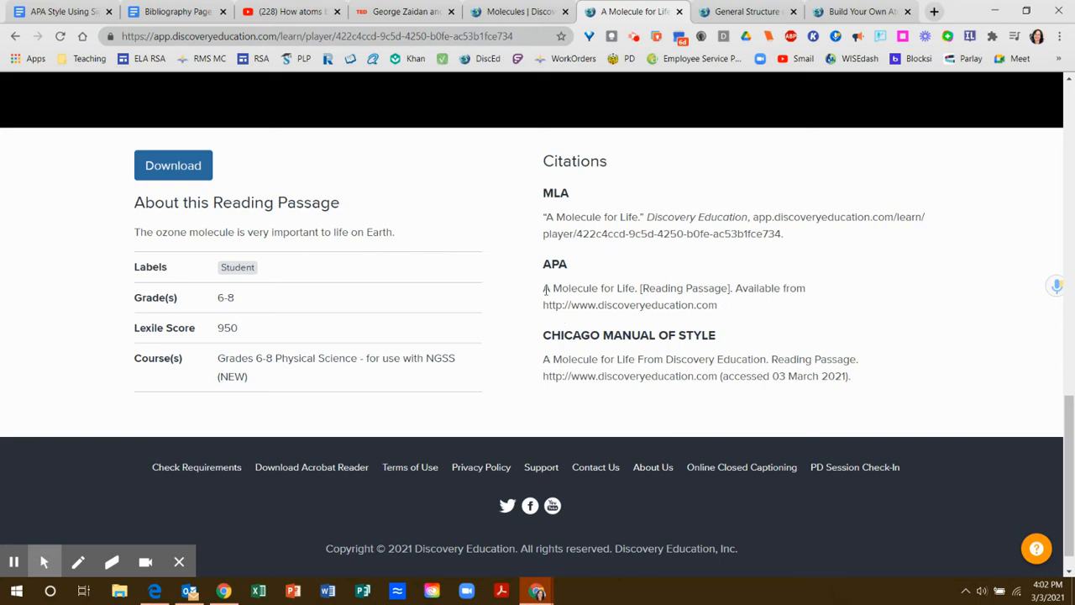
drag(545, 288, 723, 317)
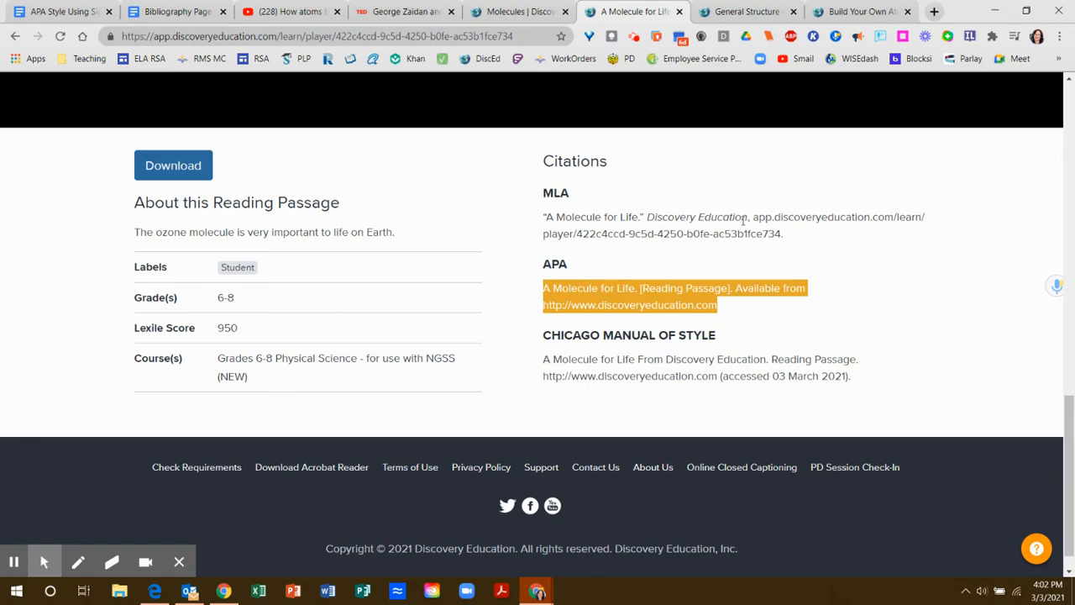
- Open the General Structure of an Atomic Nucleus video page, expand its citations and highlight the APA entry
click(743, 14)
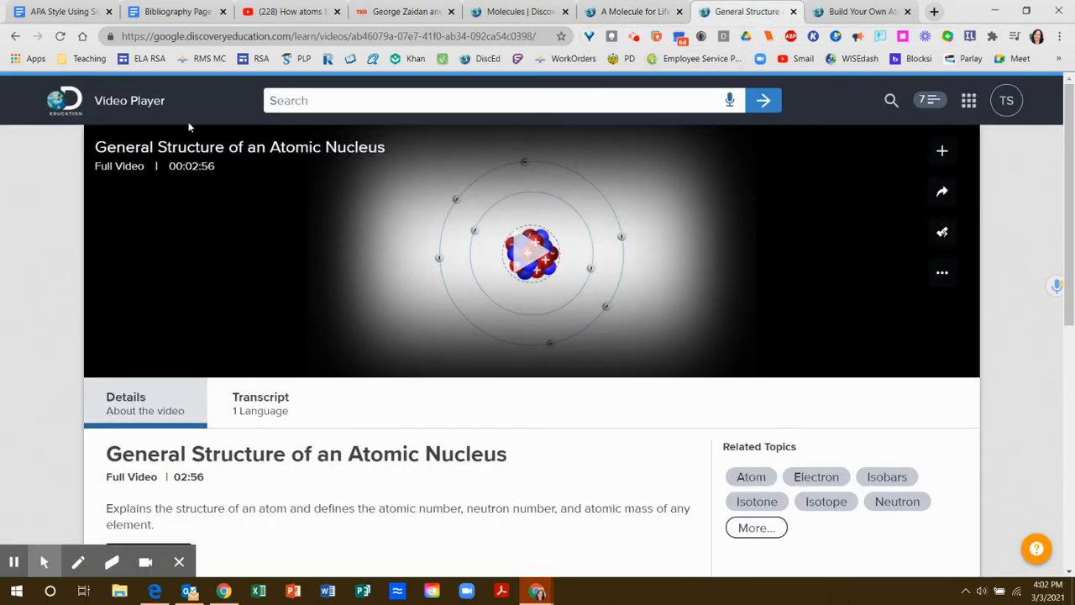
scroll(451, 380, down, 3)
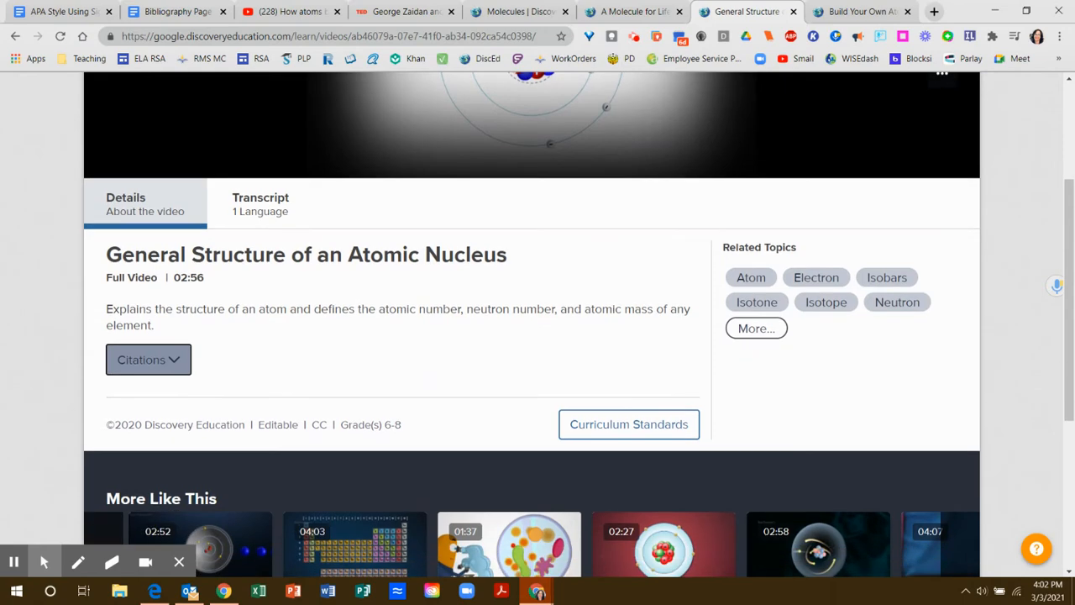
click(175, 361)
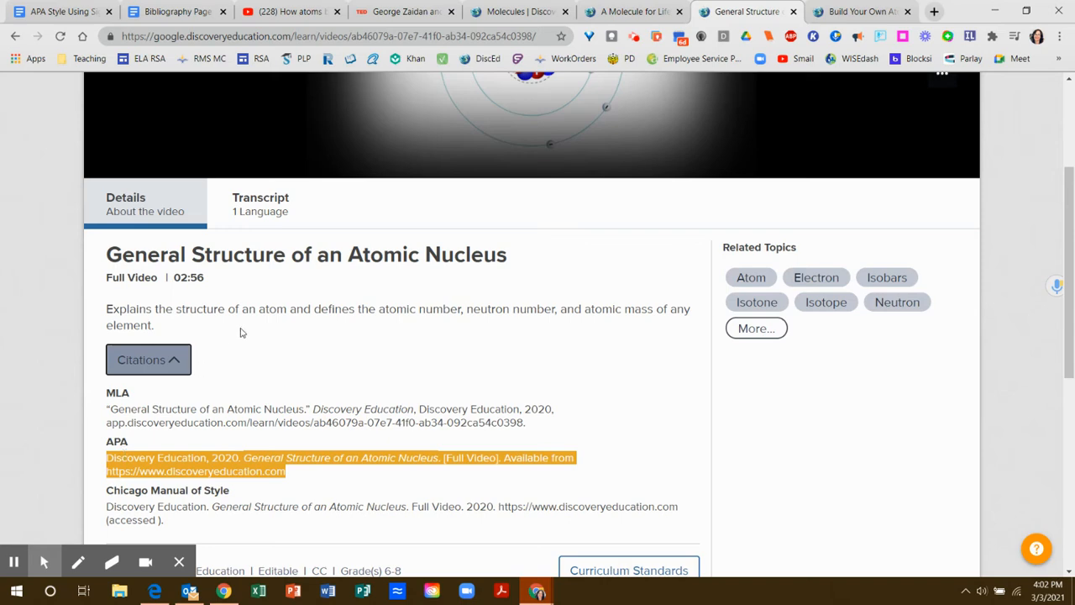
- Open the Build Your Own Atom exploration page, find its Citations section and highlight the APA citation
click(858, 11)
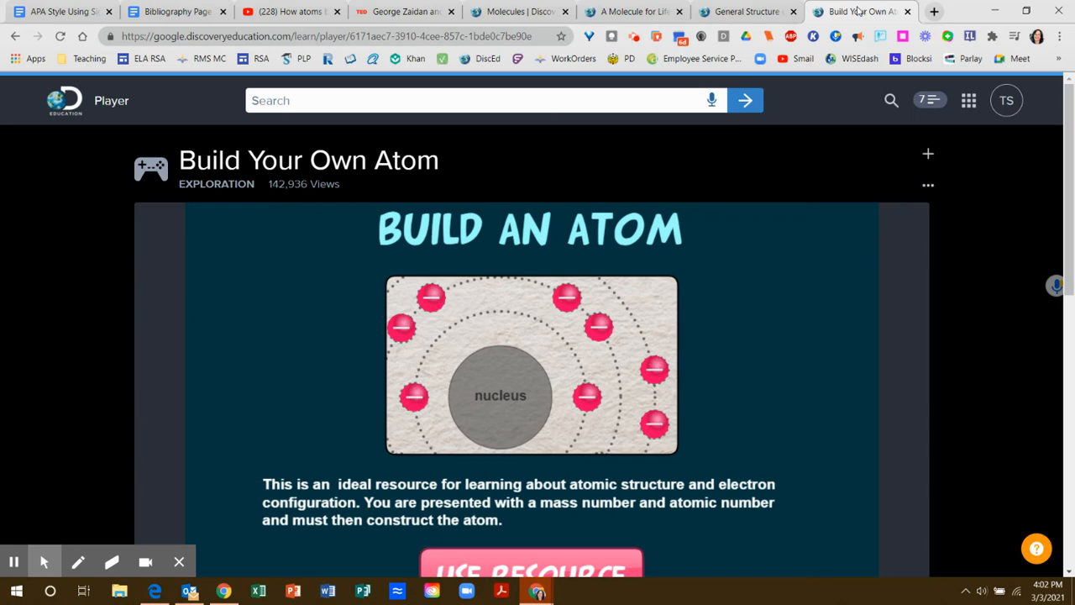
scroll(983, 185, down, 8)
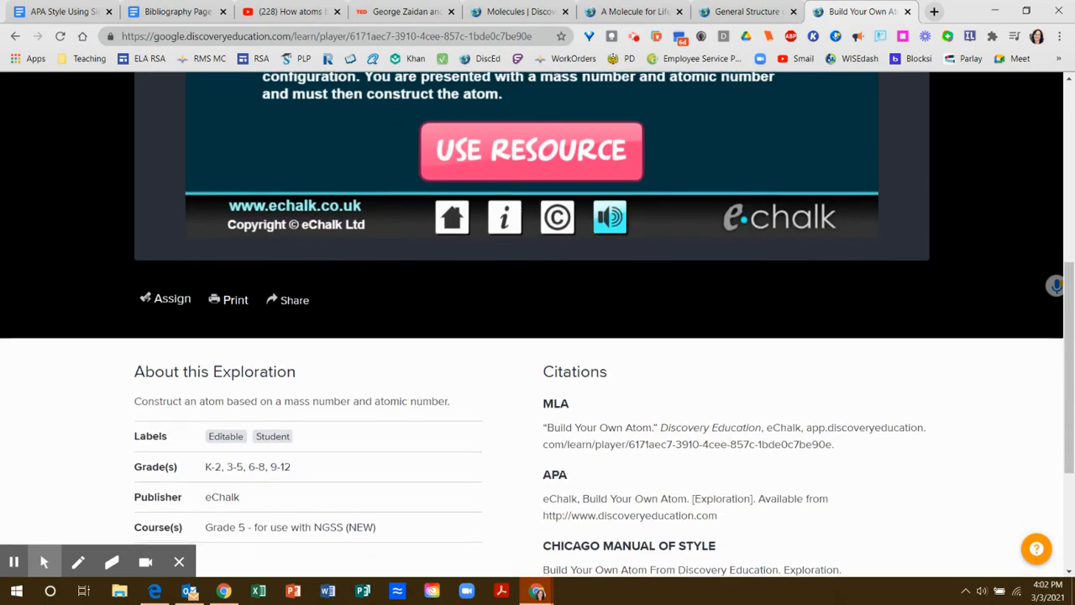
scroll(731, 221, up, 10)
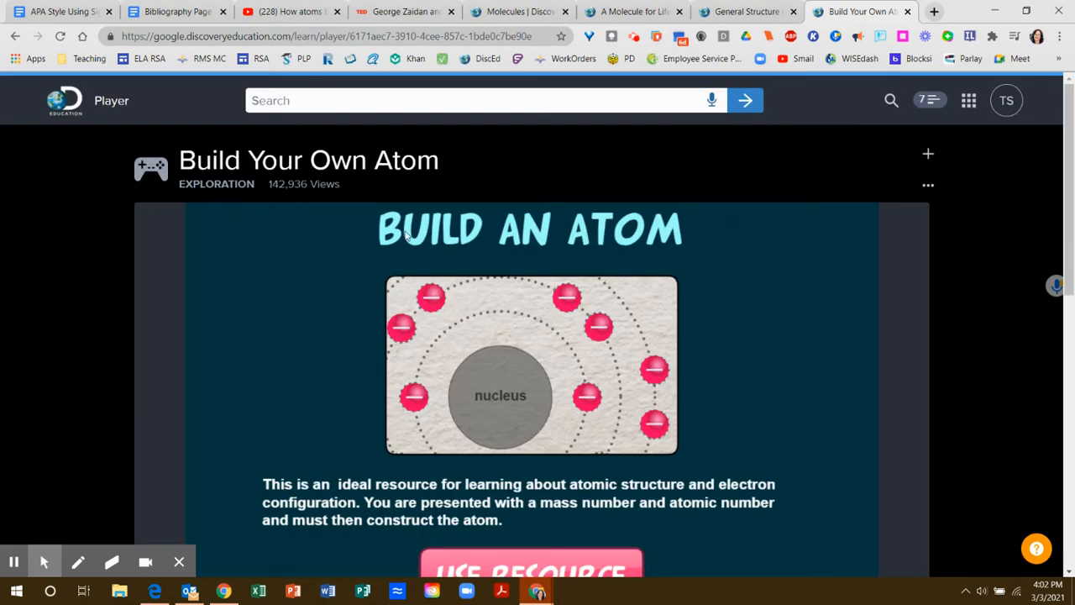
scroll(617, 252, down, 10)
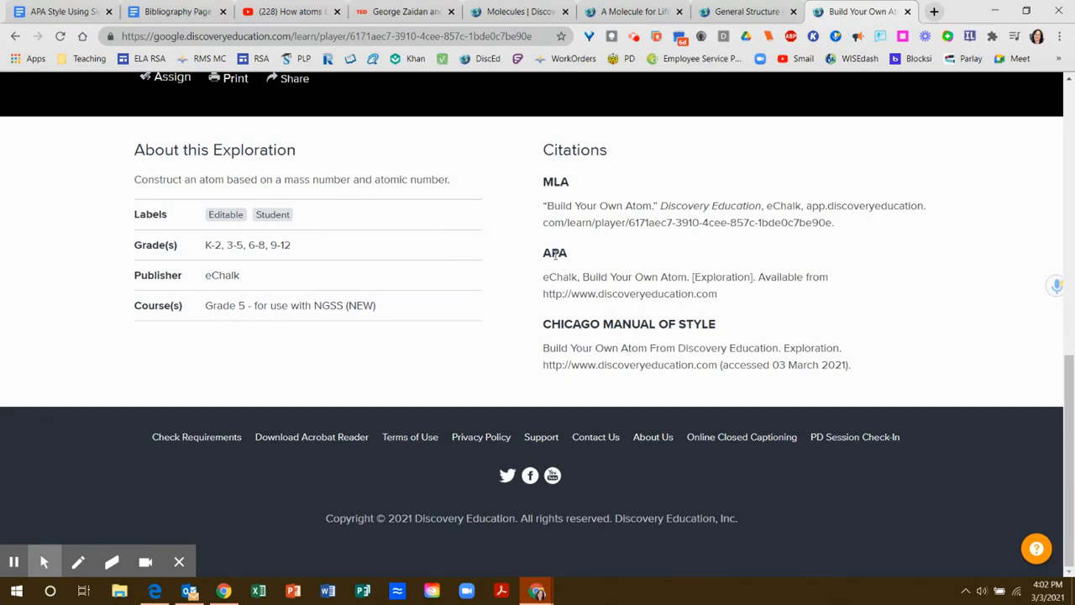
click(544, 277)
drag(544, 277, 719, 297)
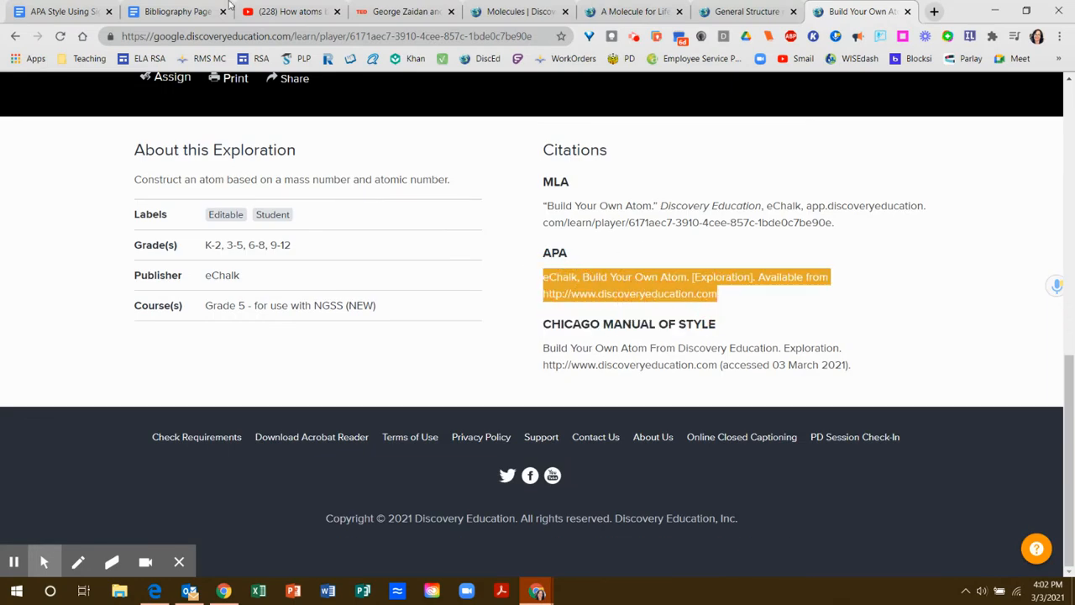
- In the Bibliography Page document, remove the break before the eChalk citation so it directly follows the References heading
click(151, 12)
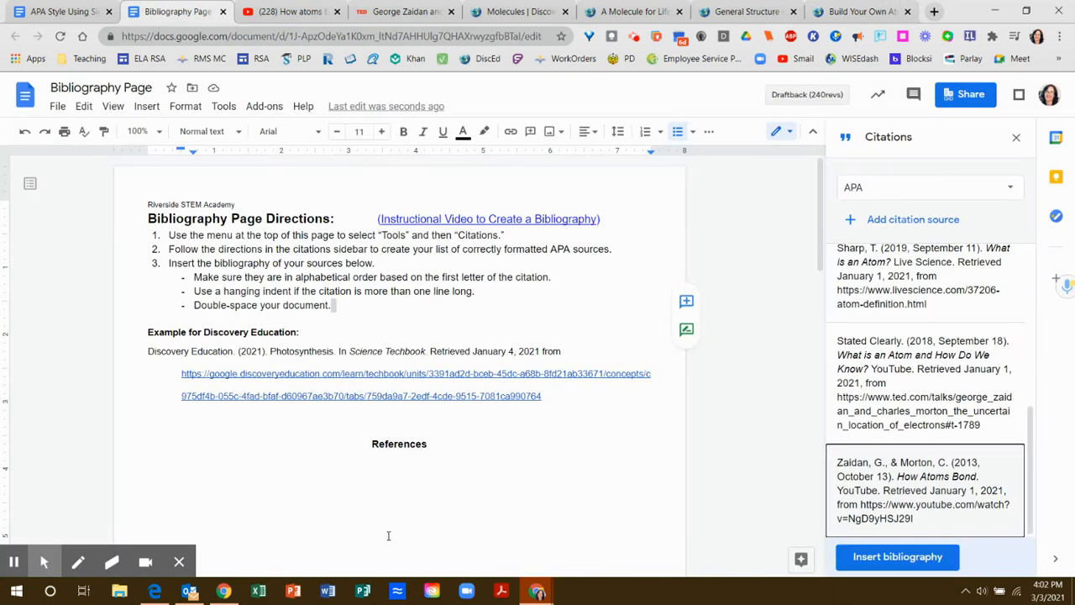
scroll(389, 535, down, 10)
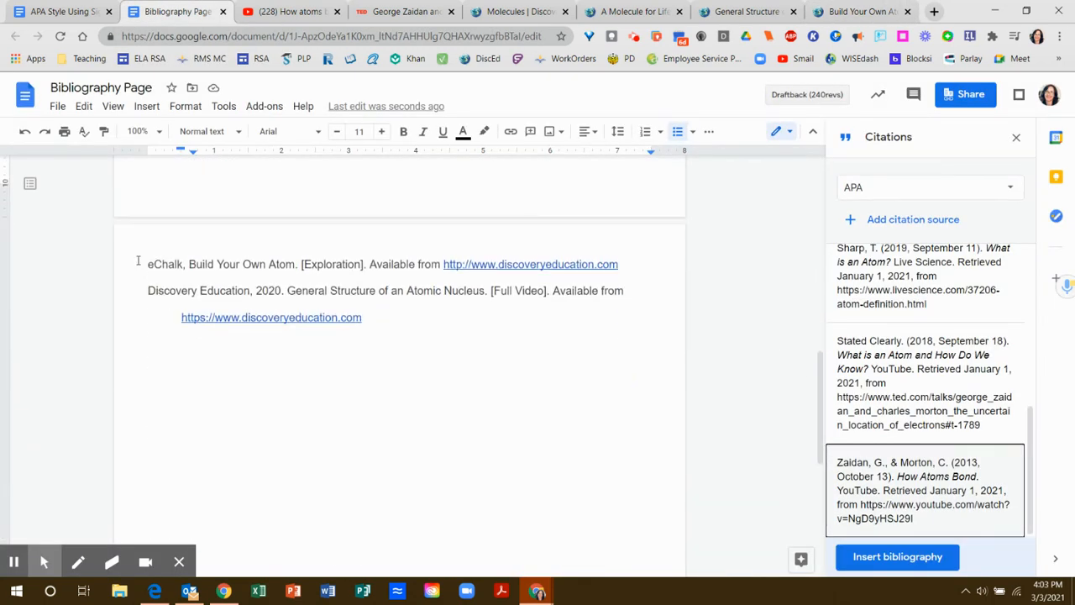
click(138, 261)
key(BackSpace)
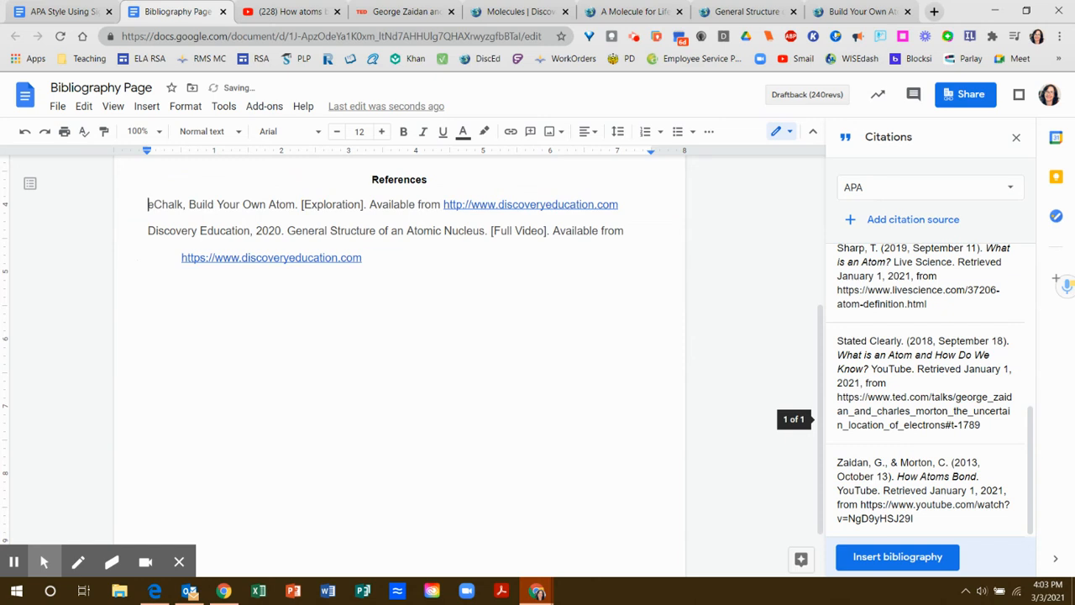
scroll(399, 361, up, 2)
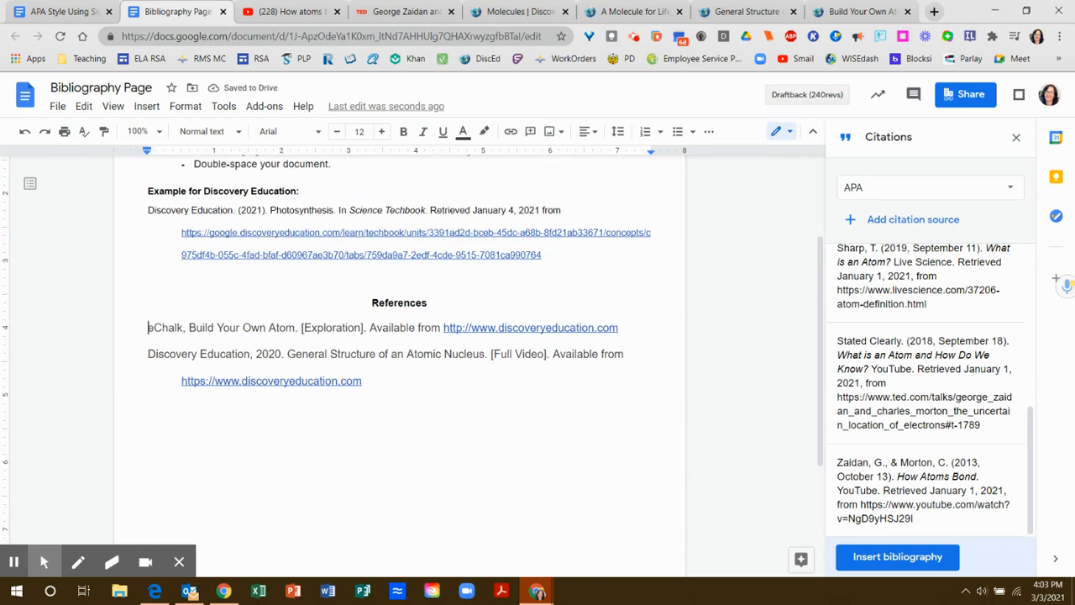
- On the Discovery Education Molecules page, copy the heading "What Are Molecules, and How Are the Properties of Molecules Different from the Atoms They Come From?"
click(521, 12)
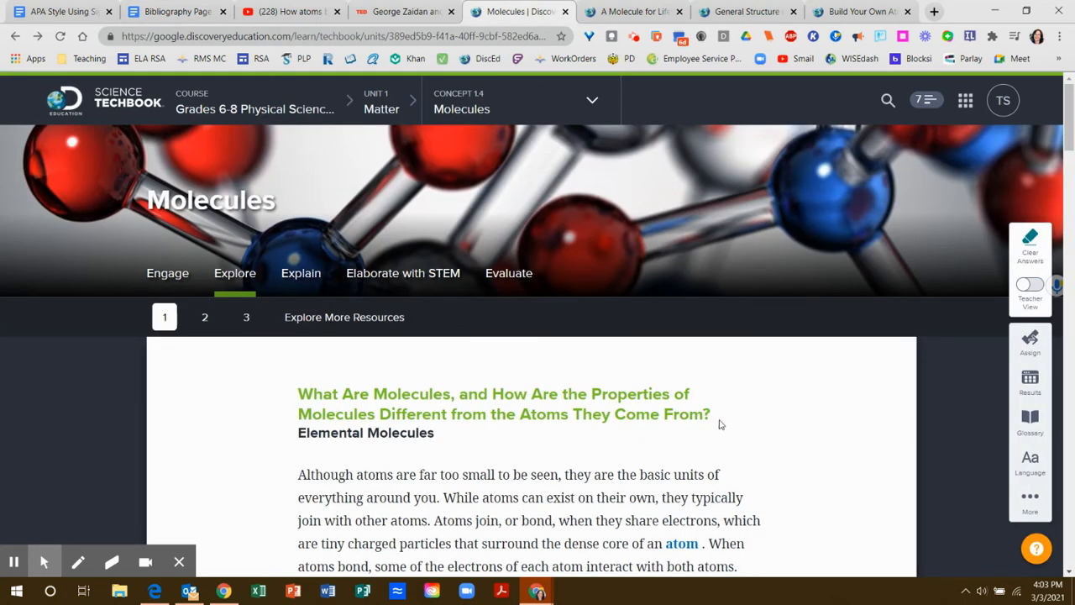
drag(717, 420, 301, 395)
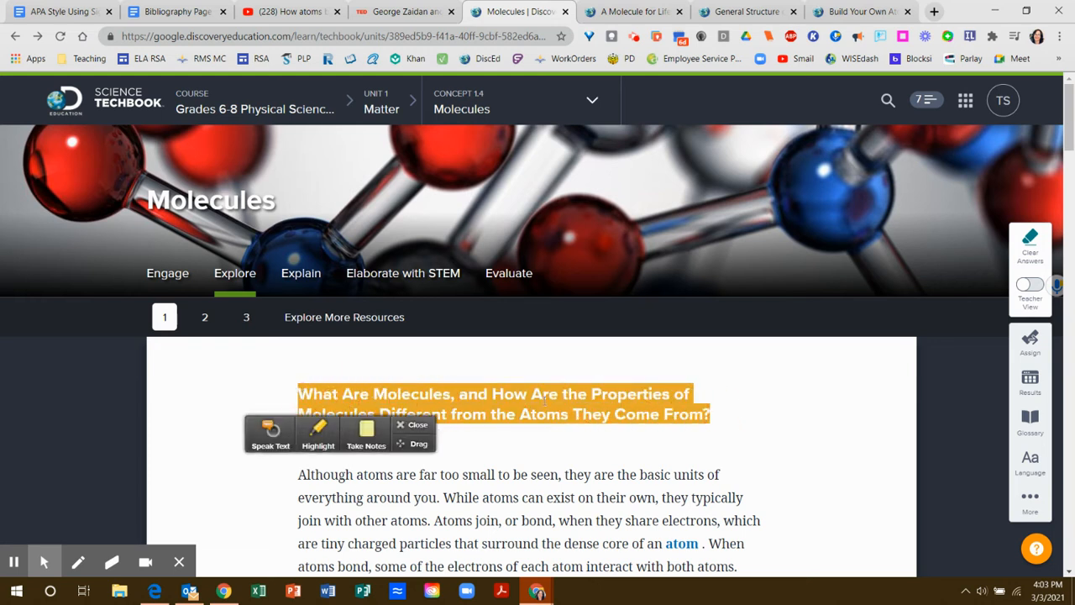
click(612, 433)
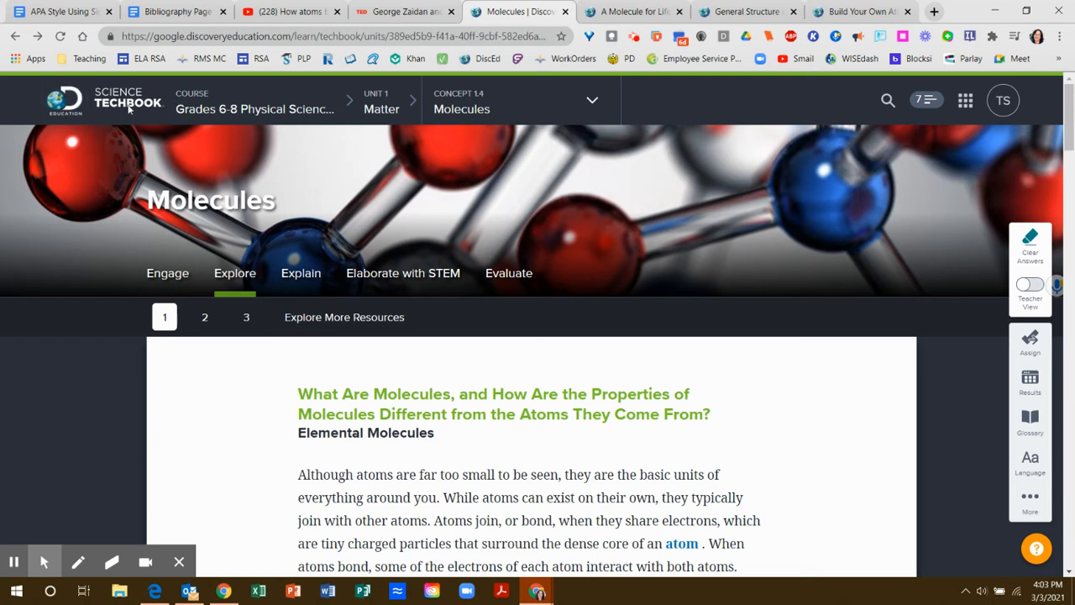
- Start a new Website citation source in the Bibliography Page document with Discovery Education, Inc. as its corporation/organization author
click(180, 12)
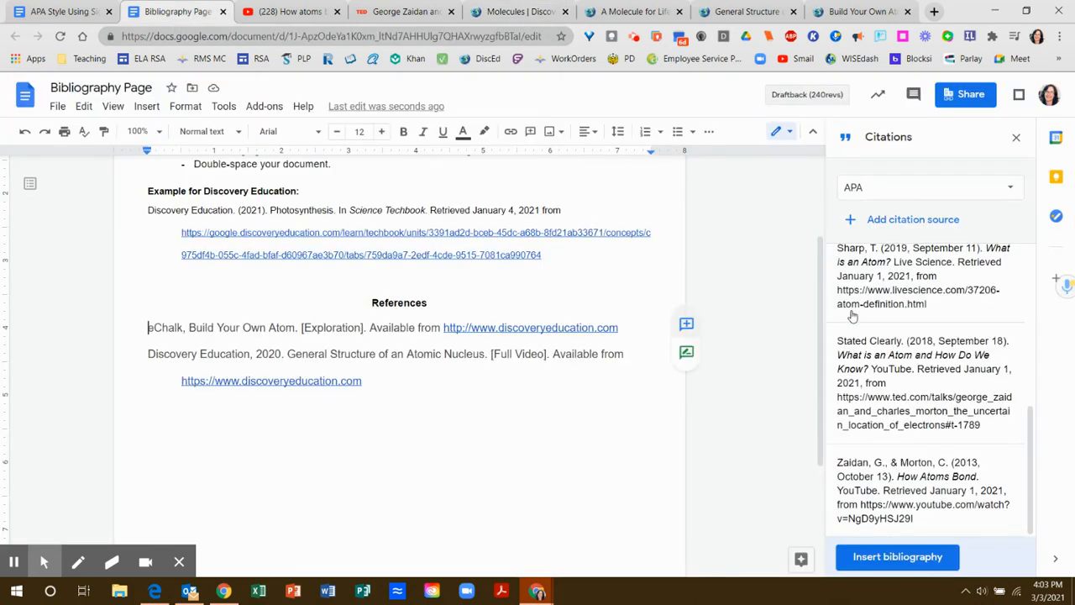
click(894, 218)
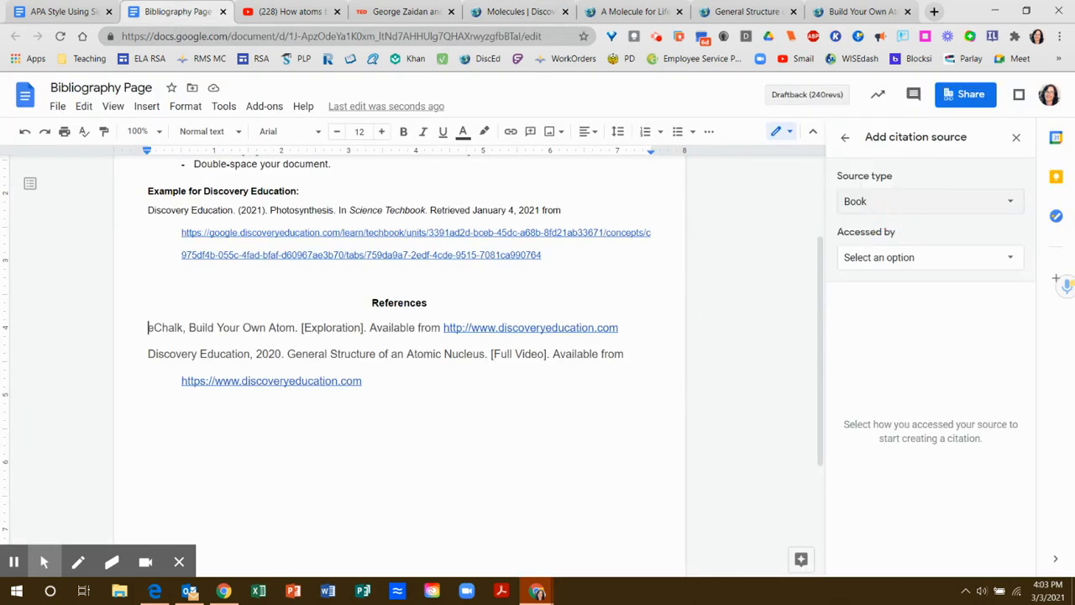
click(924, 200)
click(882, 286)
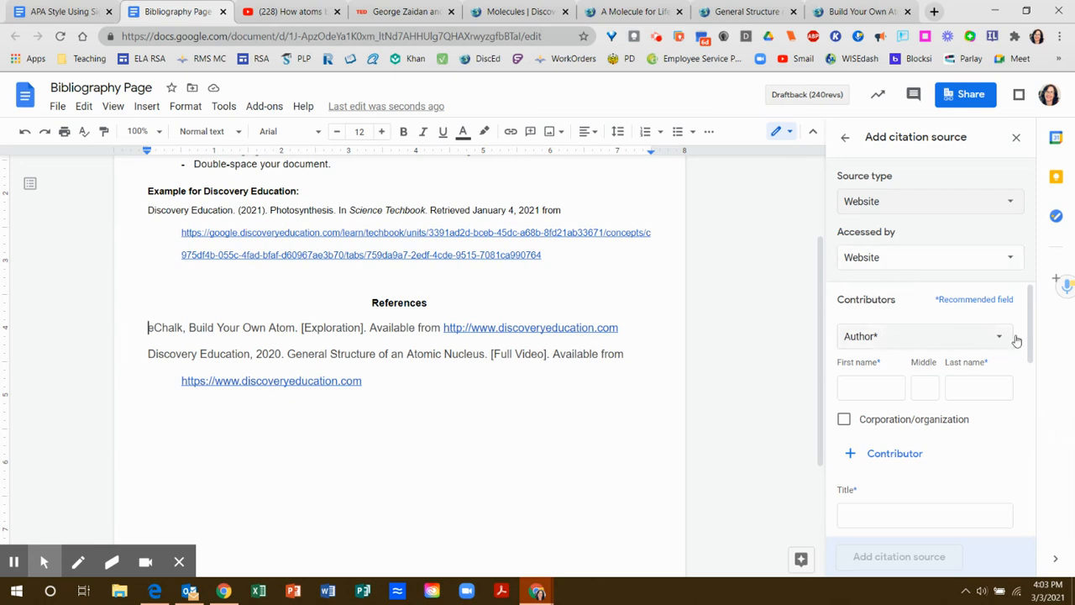
click(844, 420)
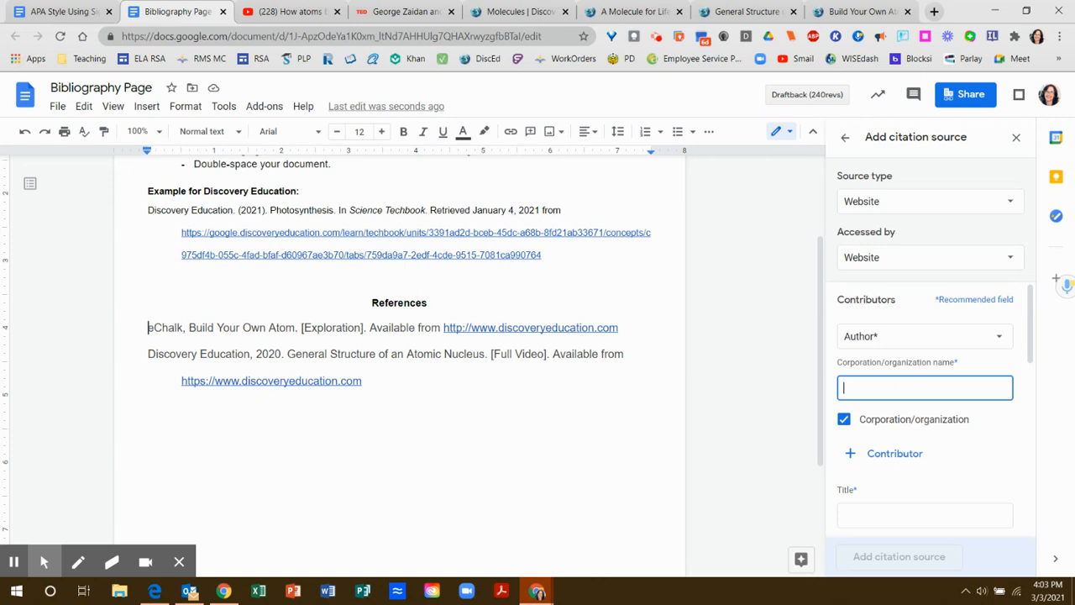
text(Disco)
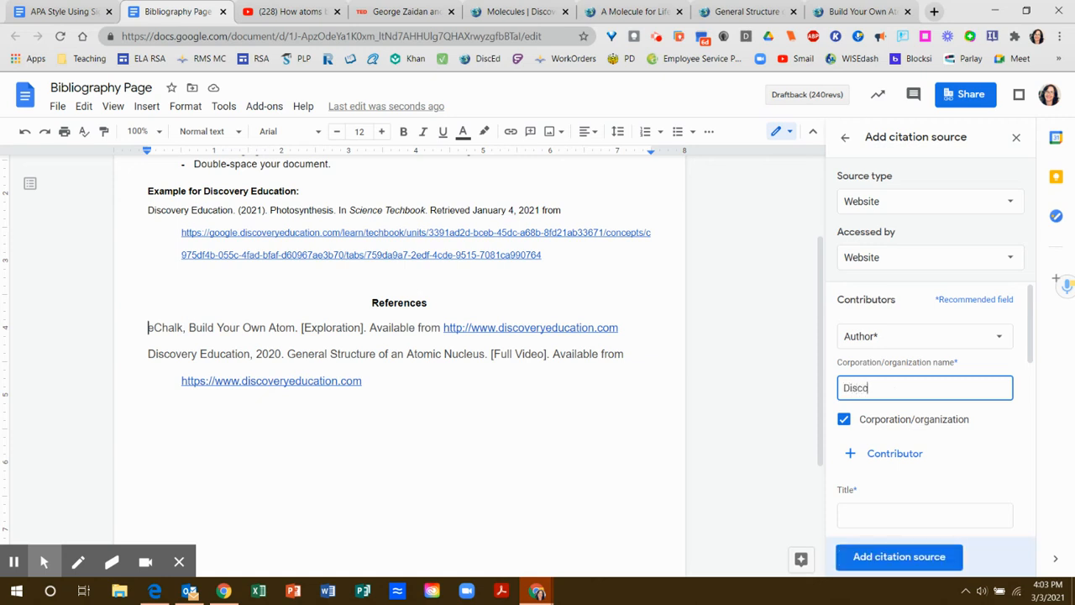
text(very Education, Inc.)
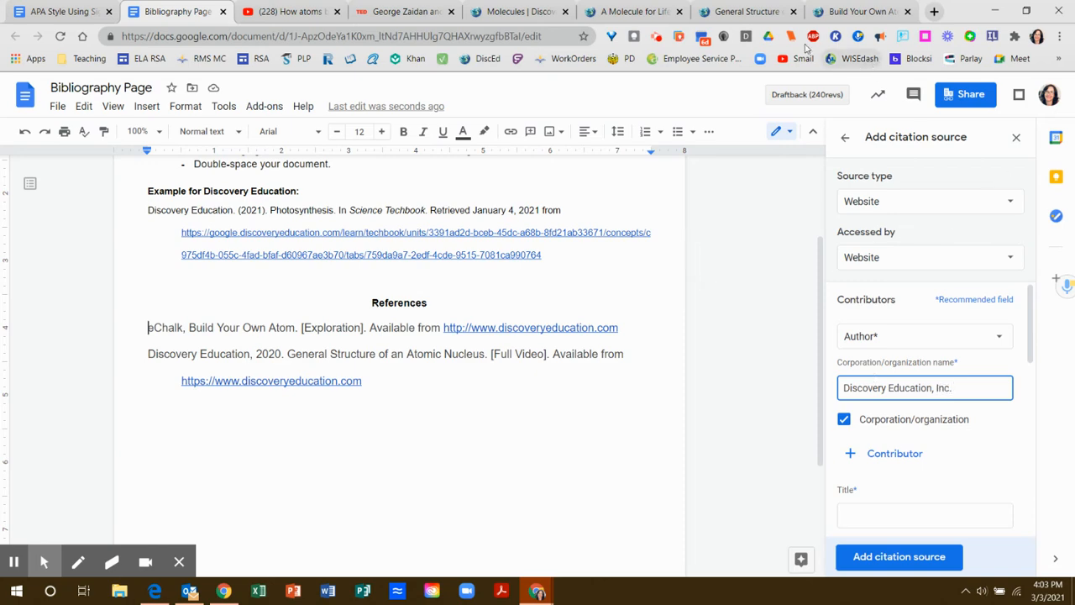
- Examine the Discovery Education Molecules page down to its footer copyright line for author and publication details
click(521, 12)
scroll(614, 366, down, 15)
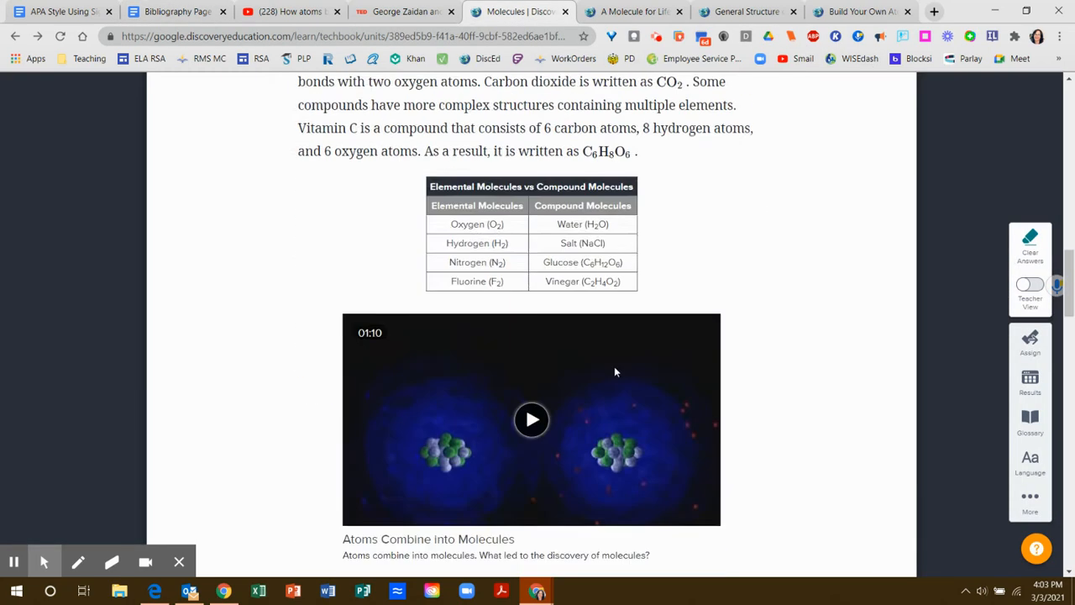
scroll(531, 336, down, 10)
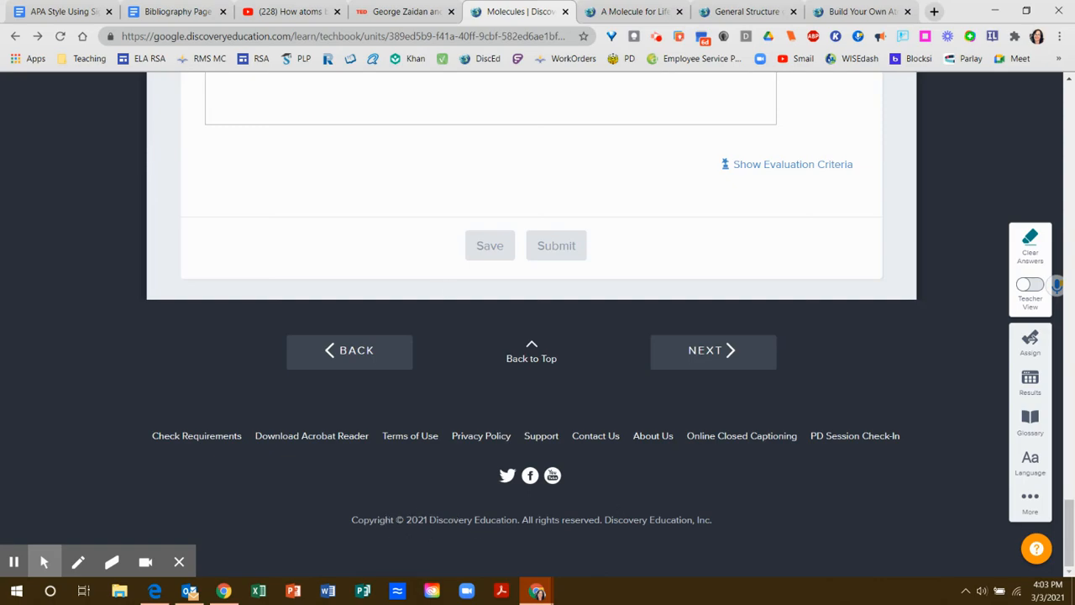
scroll(449, 293, up, 20)
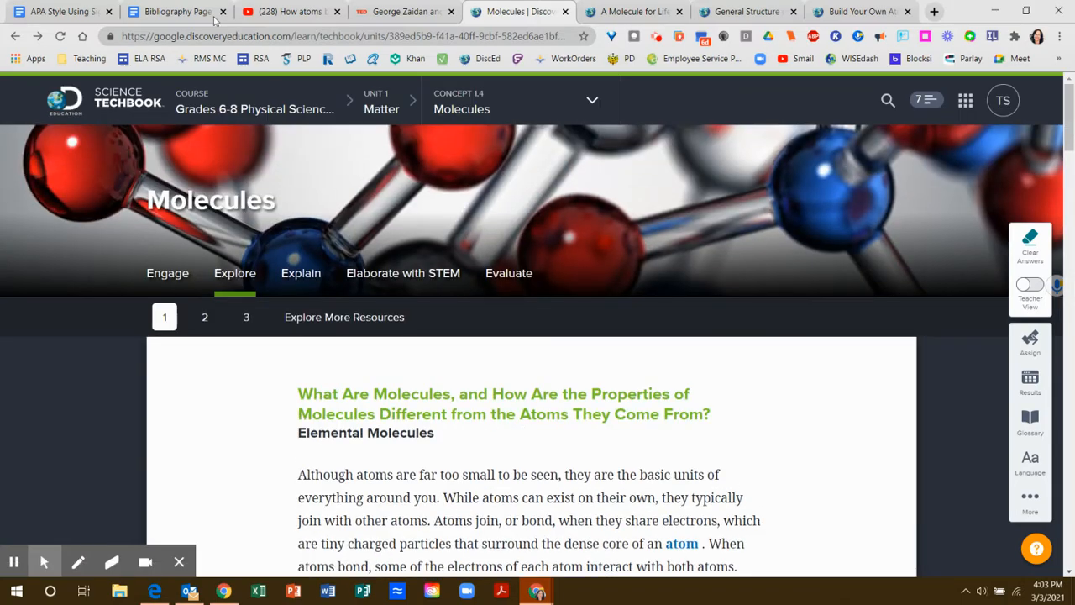
- Paste the copied Molecules heading as the citation's title and set its website title to Discovery Education Science Techbook
click(181, 14)
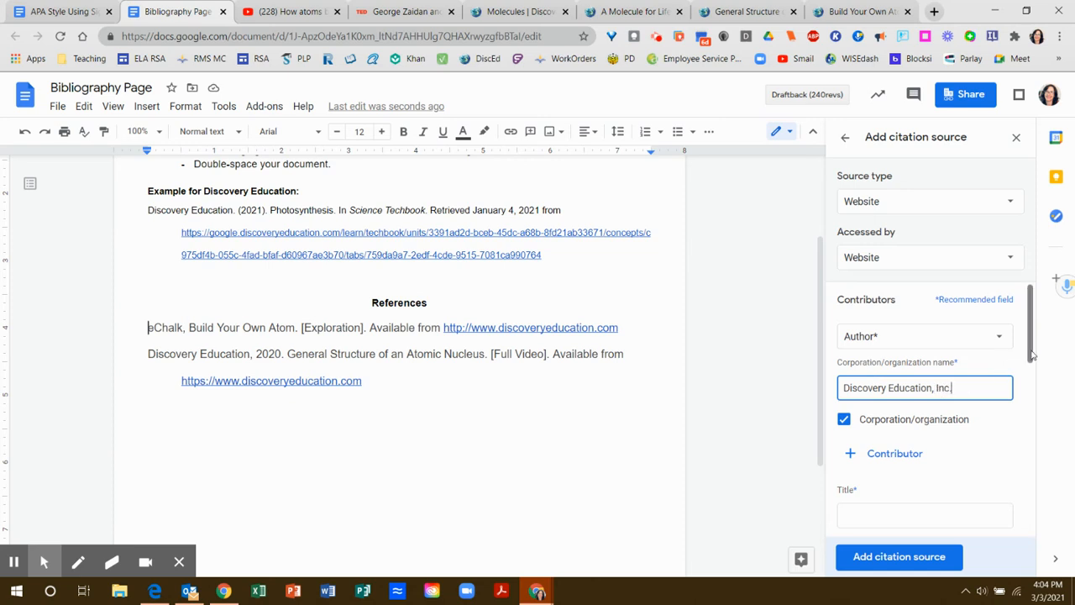
drag(1031, 341, 1033, 363)
click(919, 336)
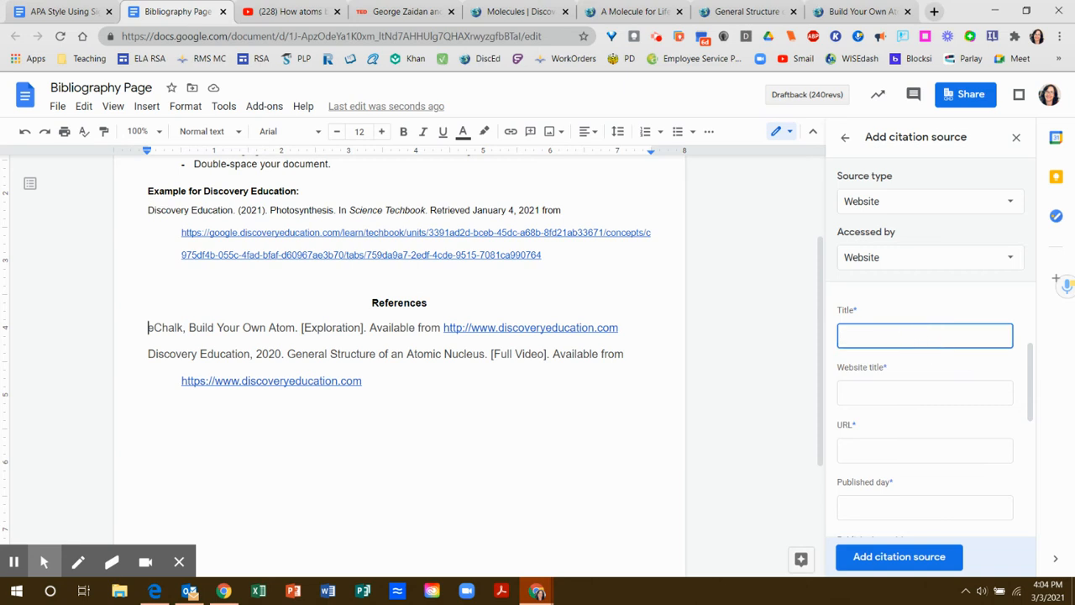
key(ctrl+v)
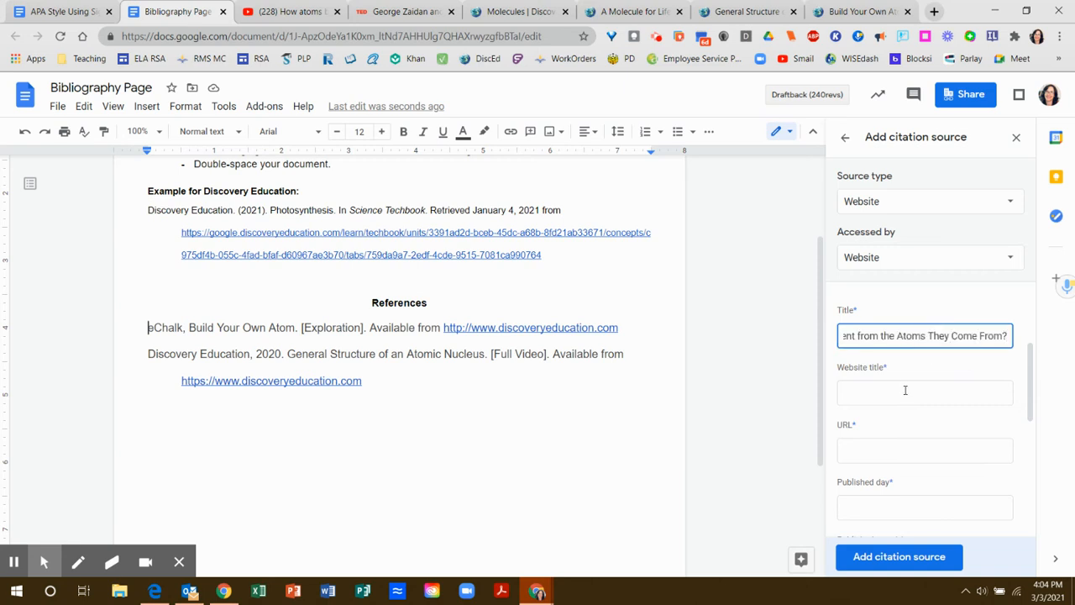
click(908, 394)
text(Di)
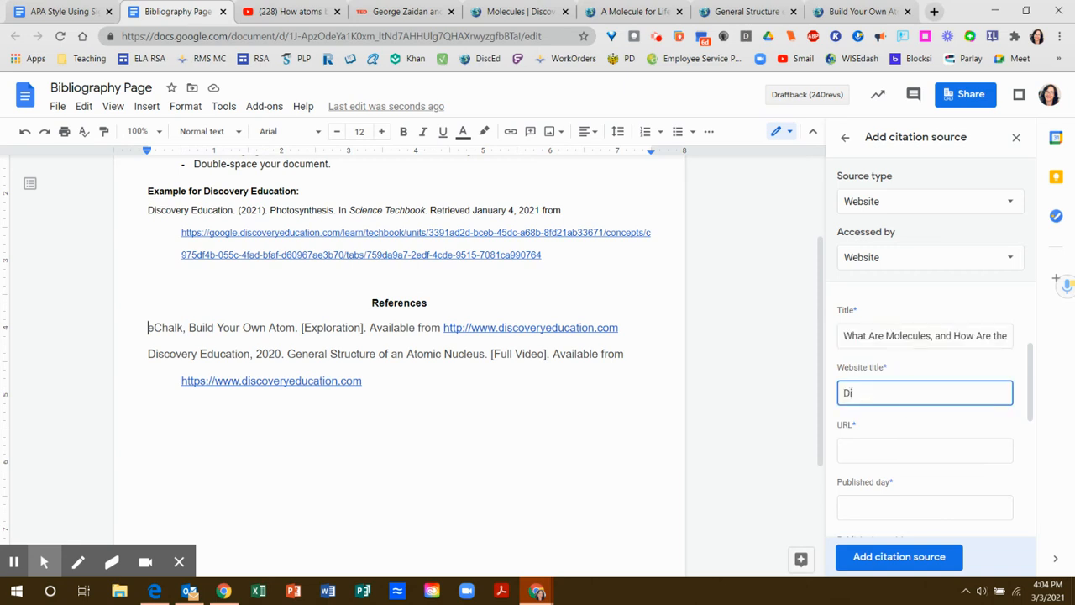
text(scovery Education Science)
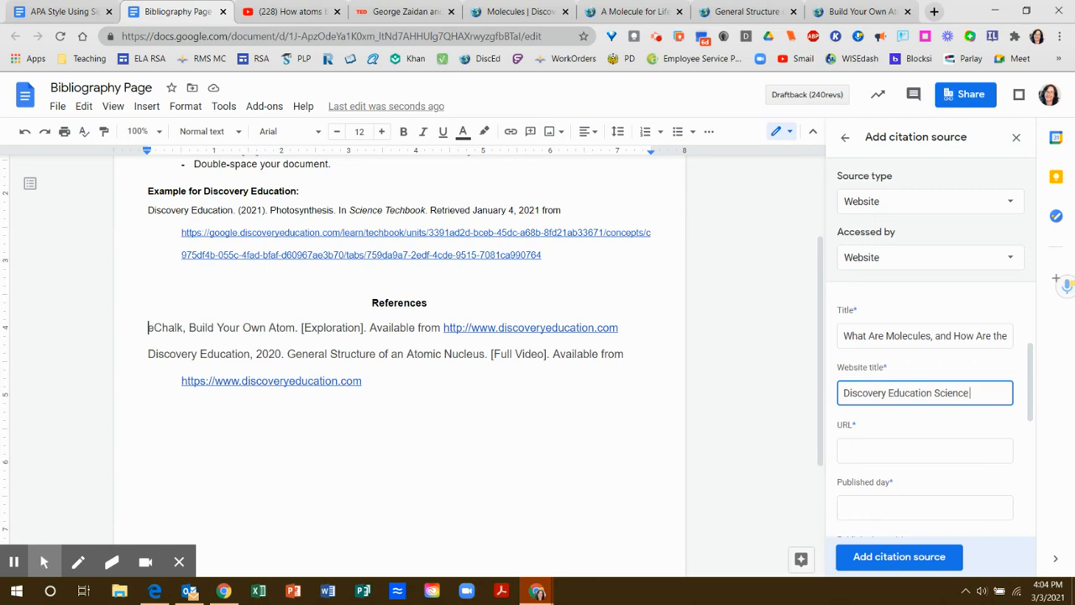
text( Techbook)
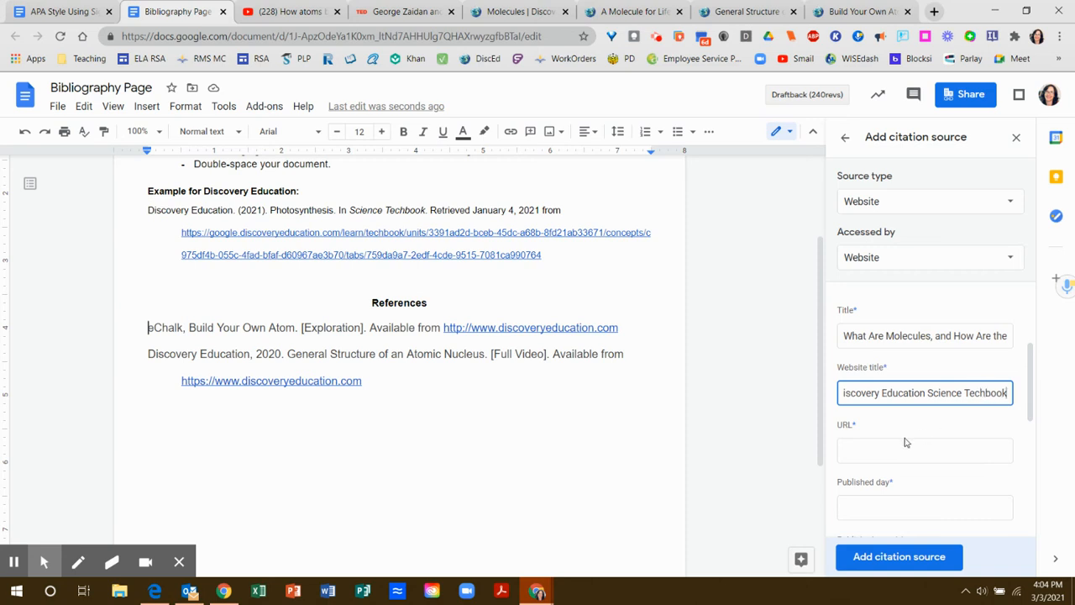
- Copy the web address of the Discovery Education Molecules page and paste it as the URL of the new citation source
click(492, 11)
click(354, 37)
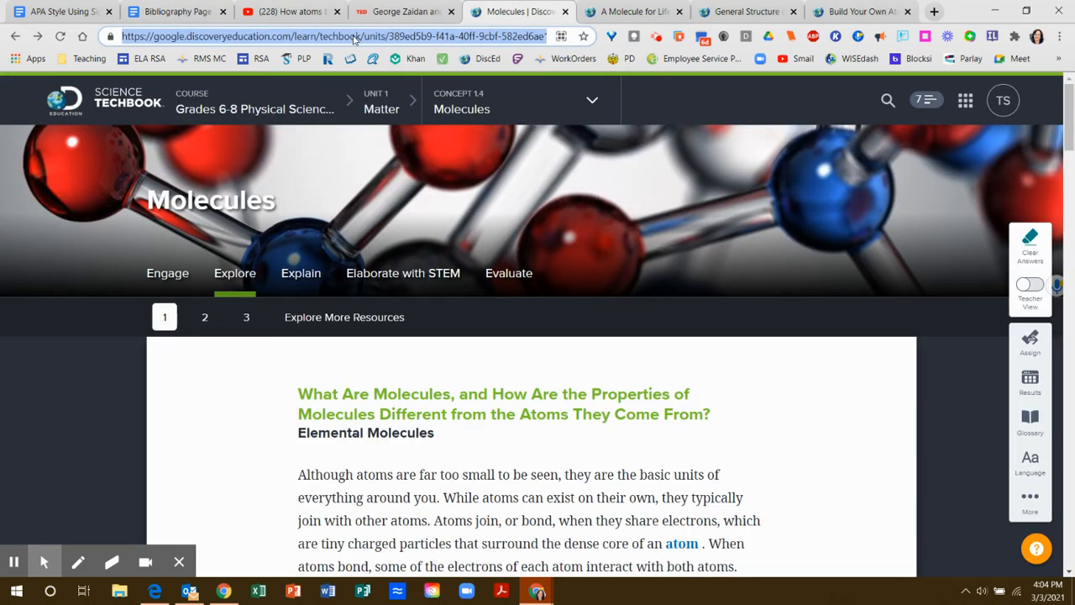
click(169, 14)
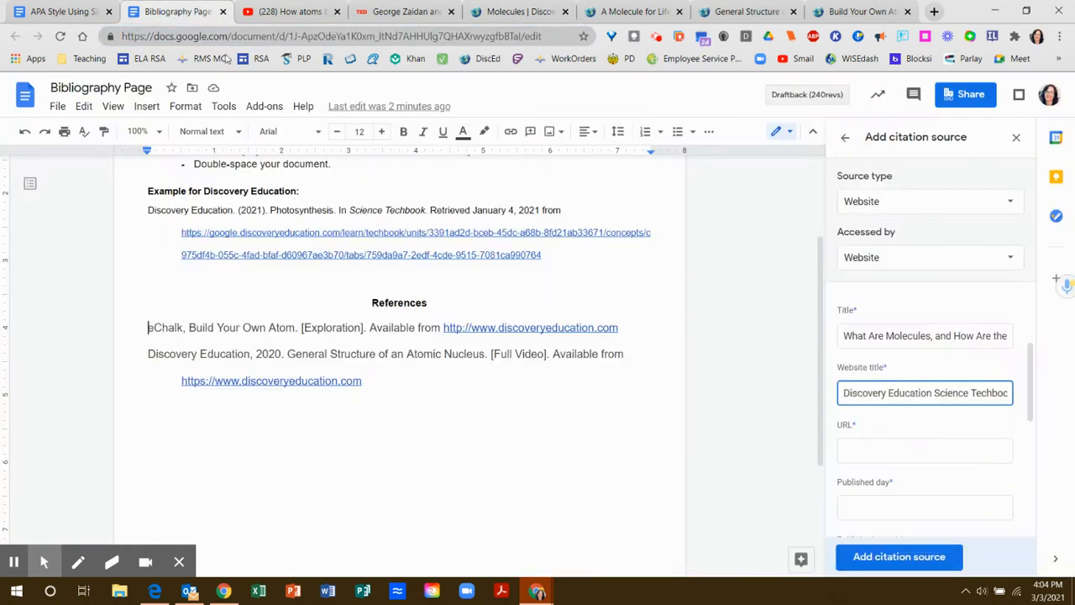
click(943, 451)
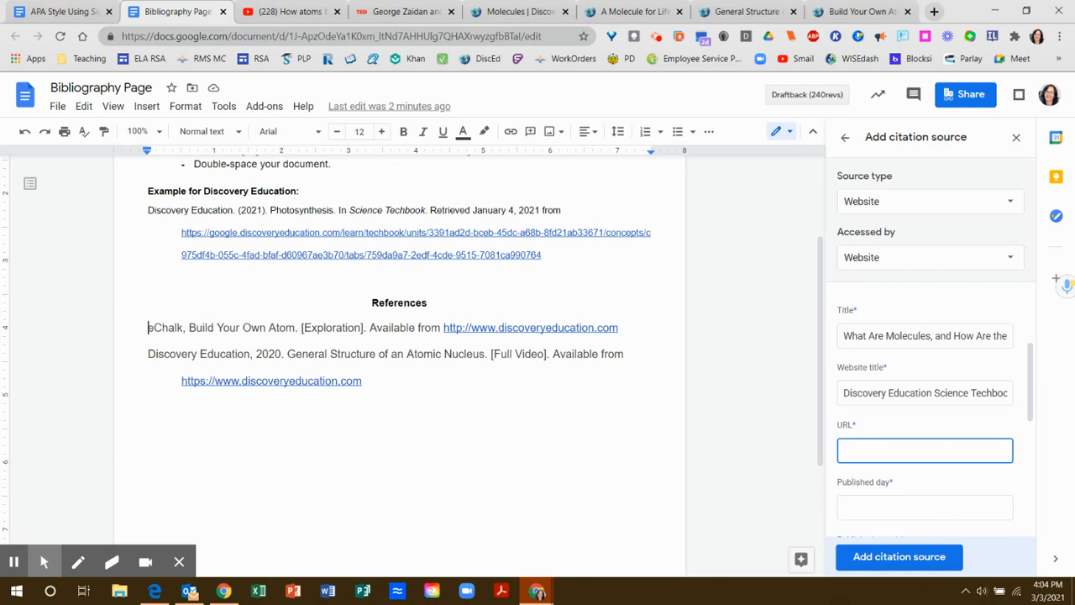
key(ctrl+v)
- Give the Molecules citation the published year 2021 and the access date 1 January 2021, and add it to the sources
scroll(943, 386, down, 2)
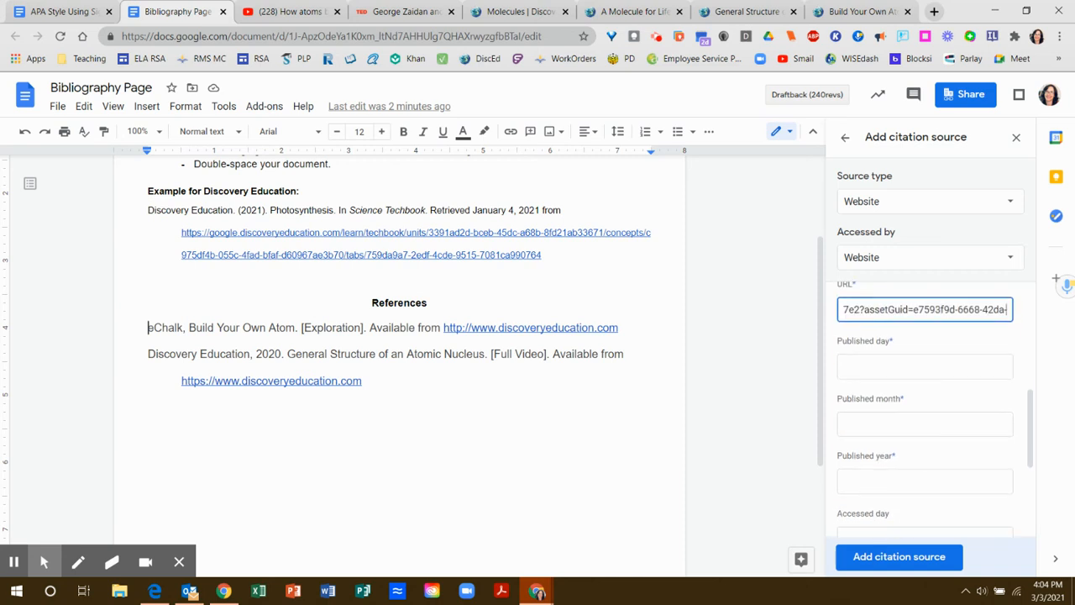
click(889, 485)
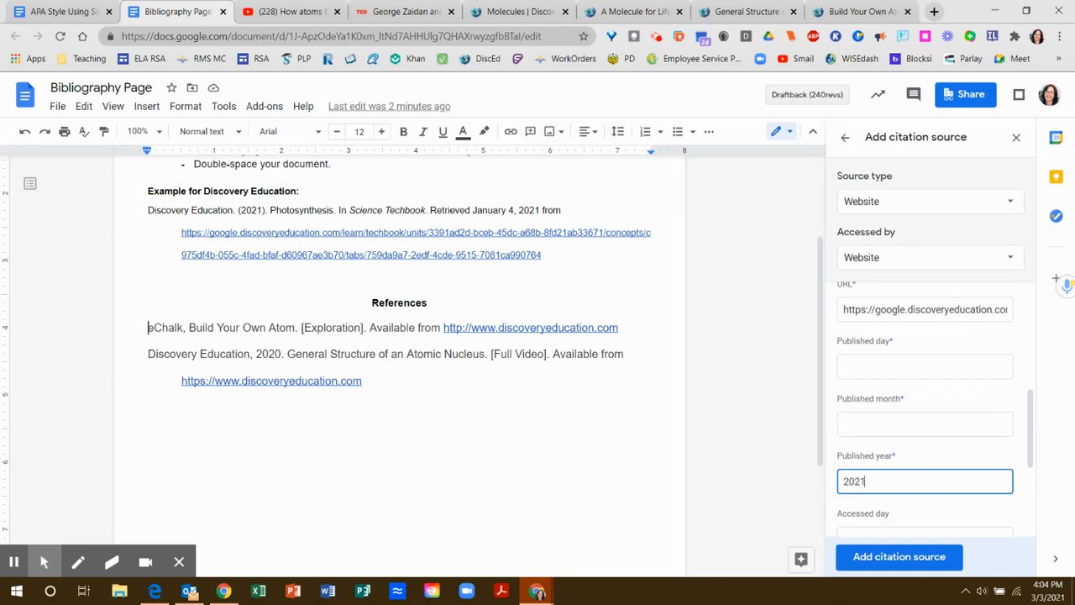
scroll(924, 403, down, 2)
click(886, 366)
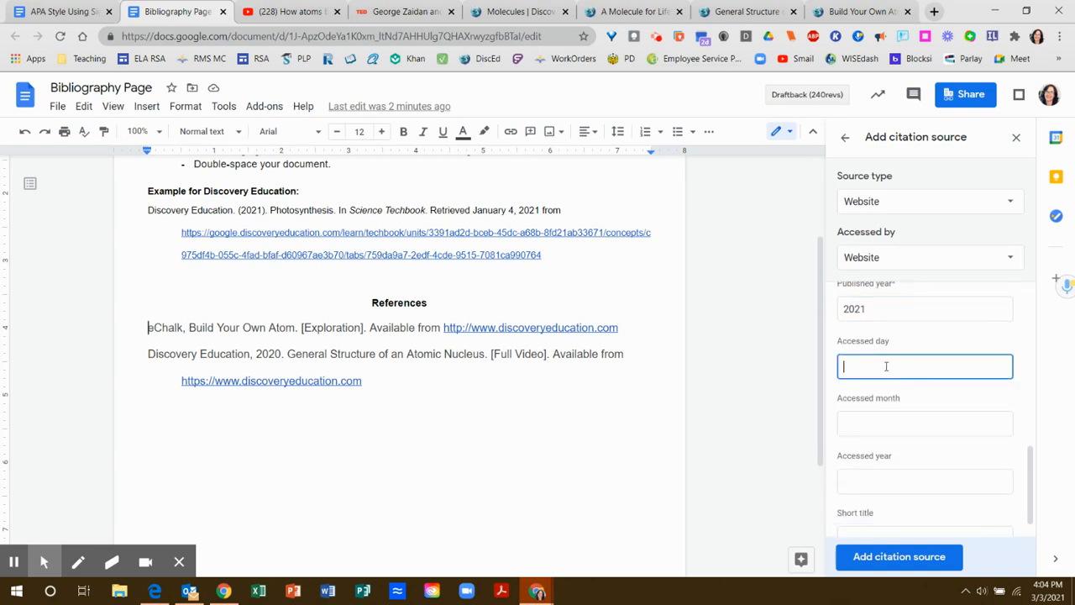
text(1)
key(Tab)
text(Janu)
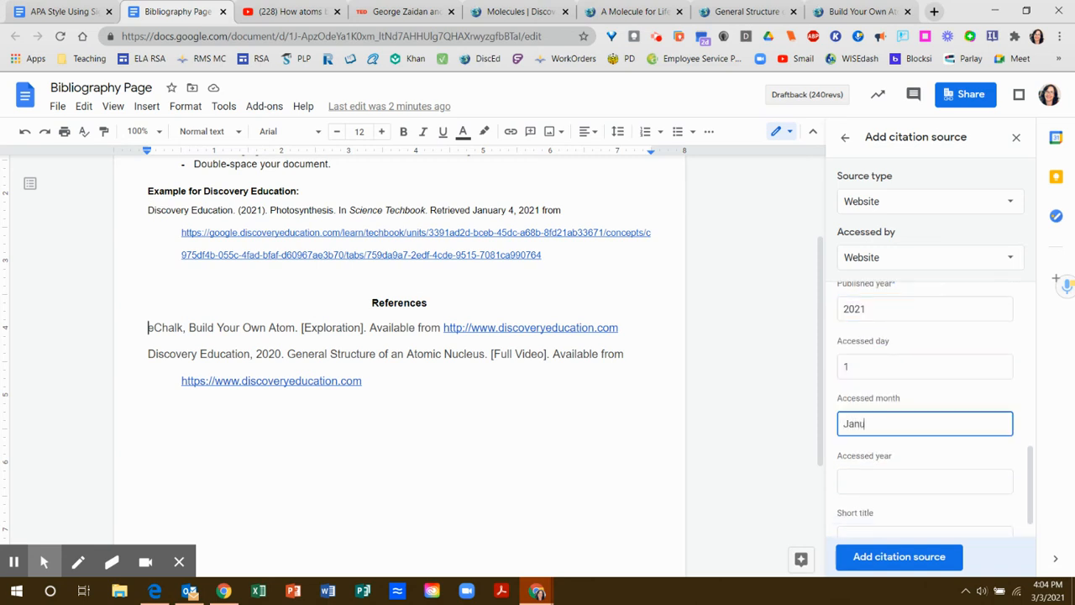
text(ary)
key(Tab)
text(20)
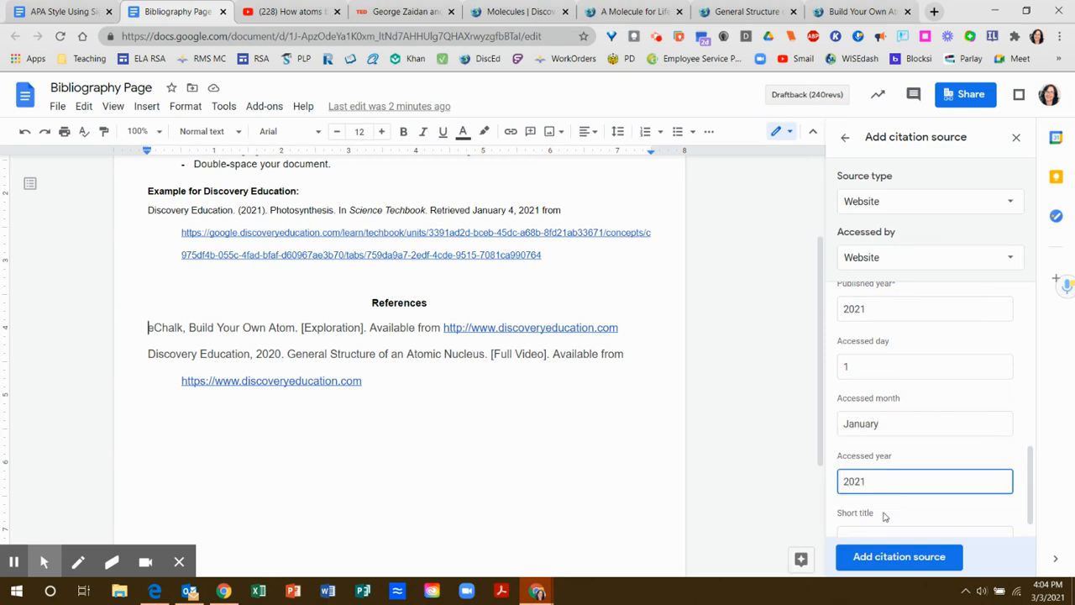
click(888, 557)
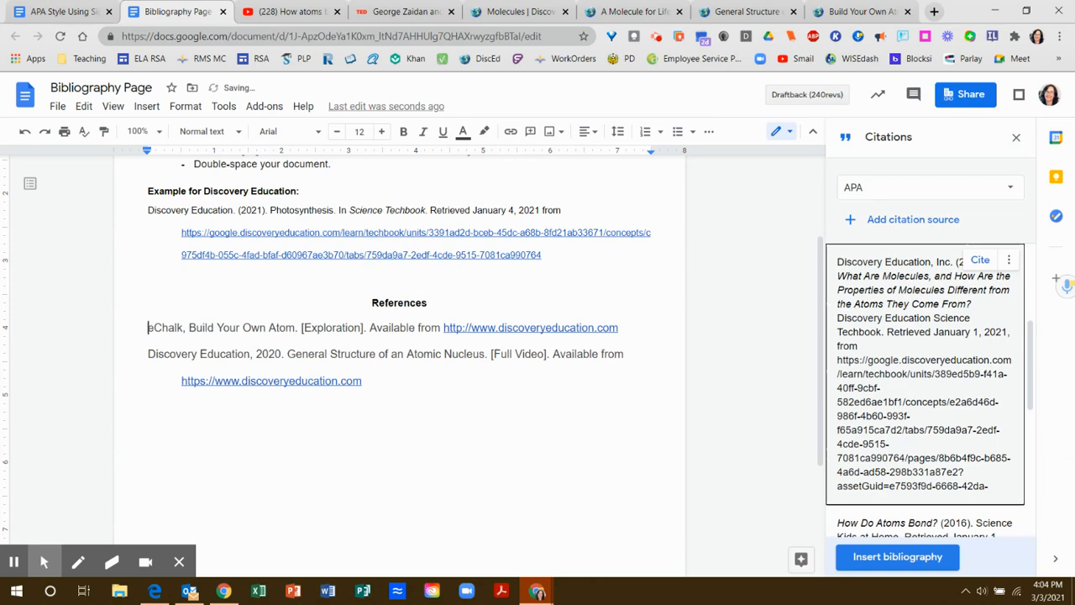
- Review the APA citation sources and insert them as a bibliography on a new line below the References heading
drag(1035, 366, 1027, 496)
scroll(1032, 368, up, 10)
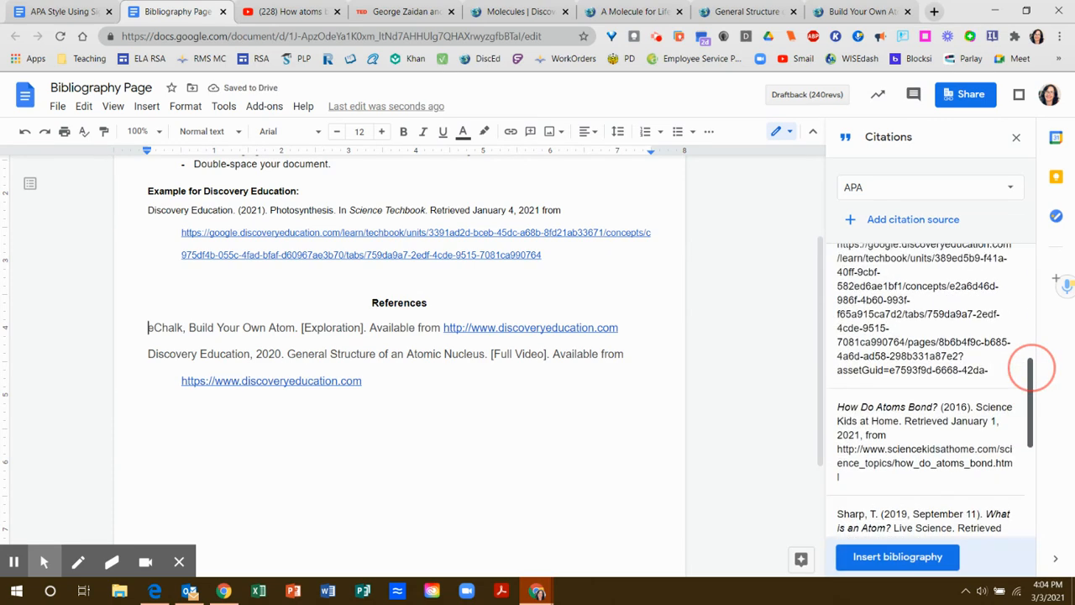
mouse_move(868, 258)
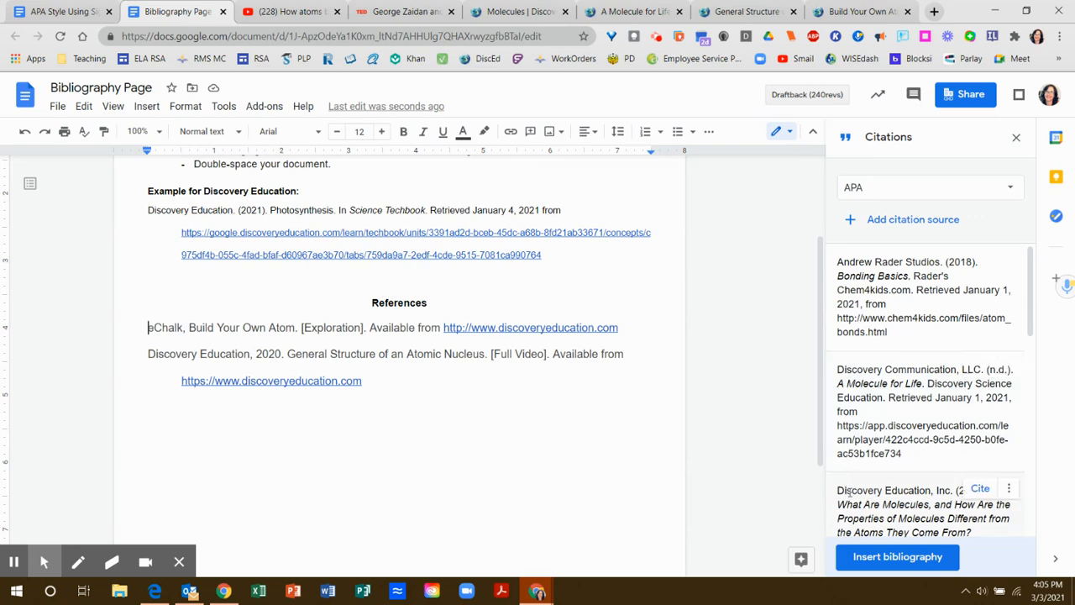
scroll(852, 497, down, 6)
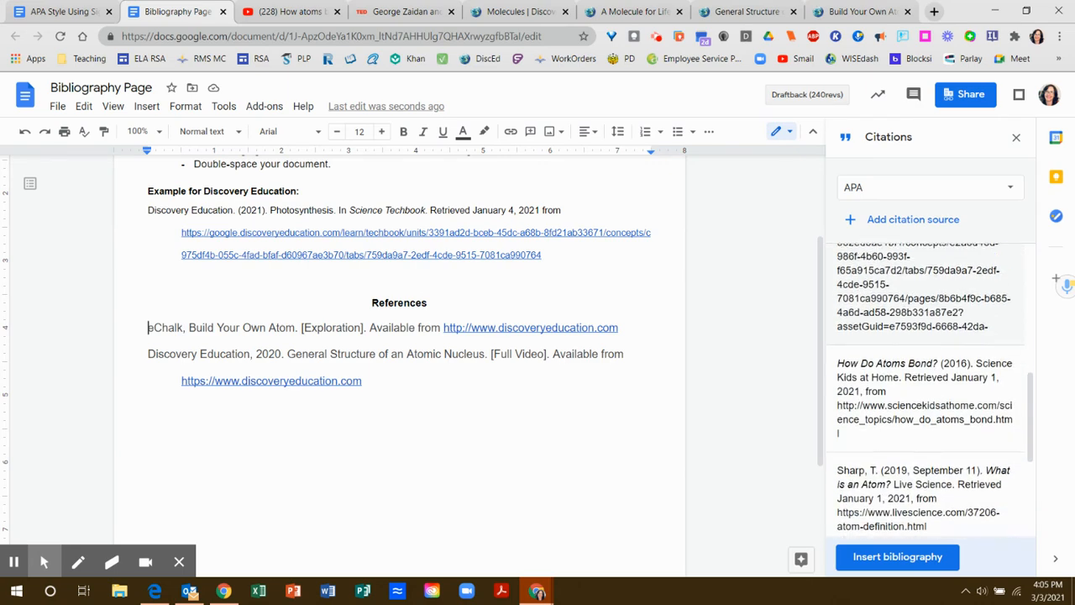
scroll(930, 389, down, 5)
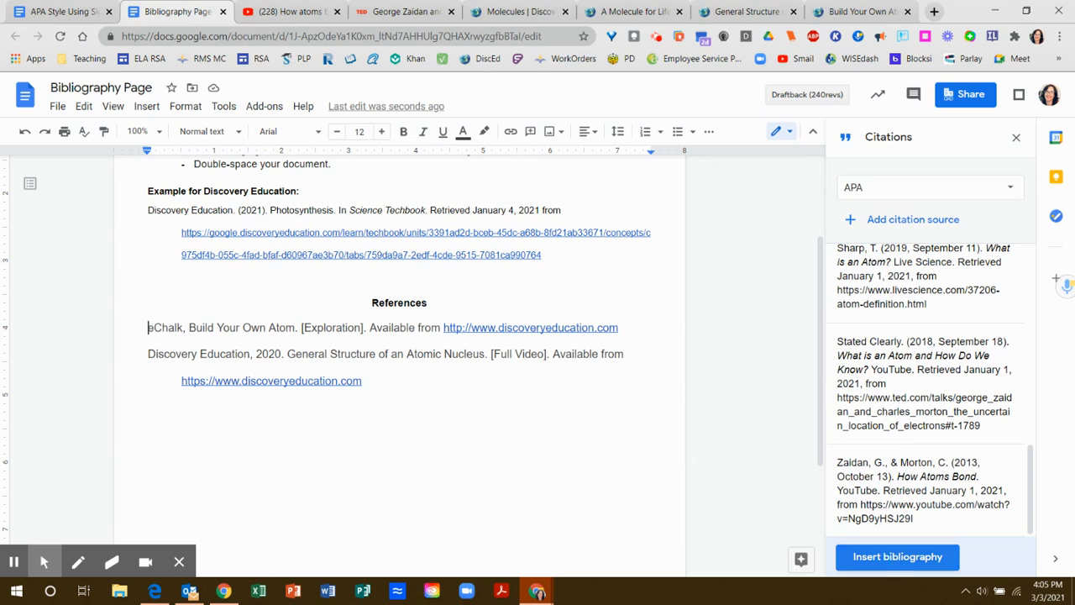
click(395, 304)
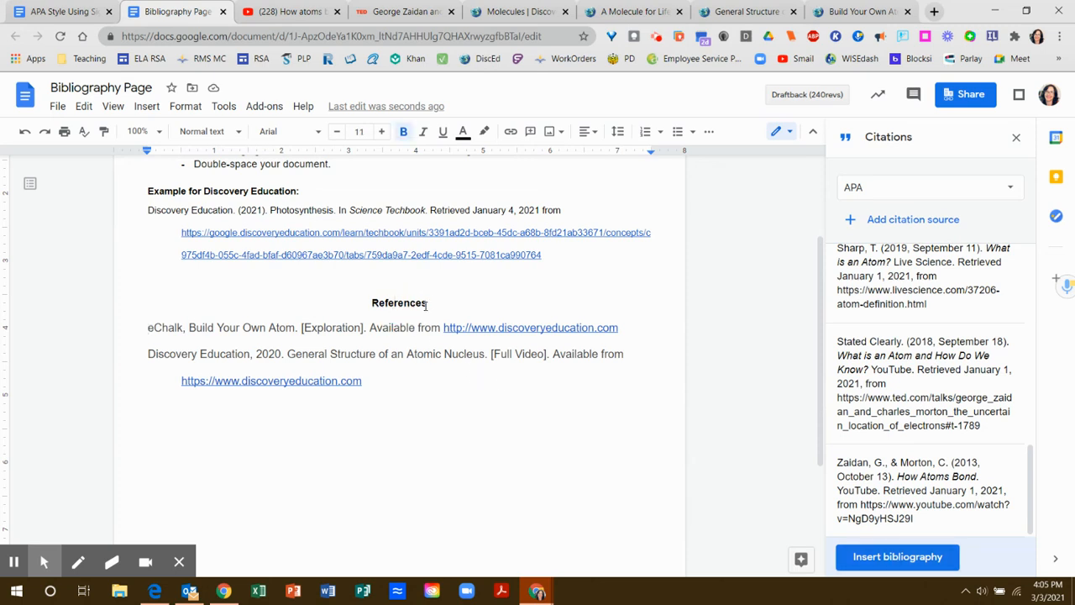
key(Return)
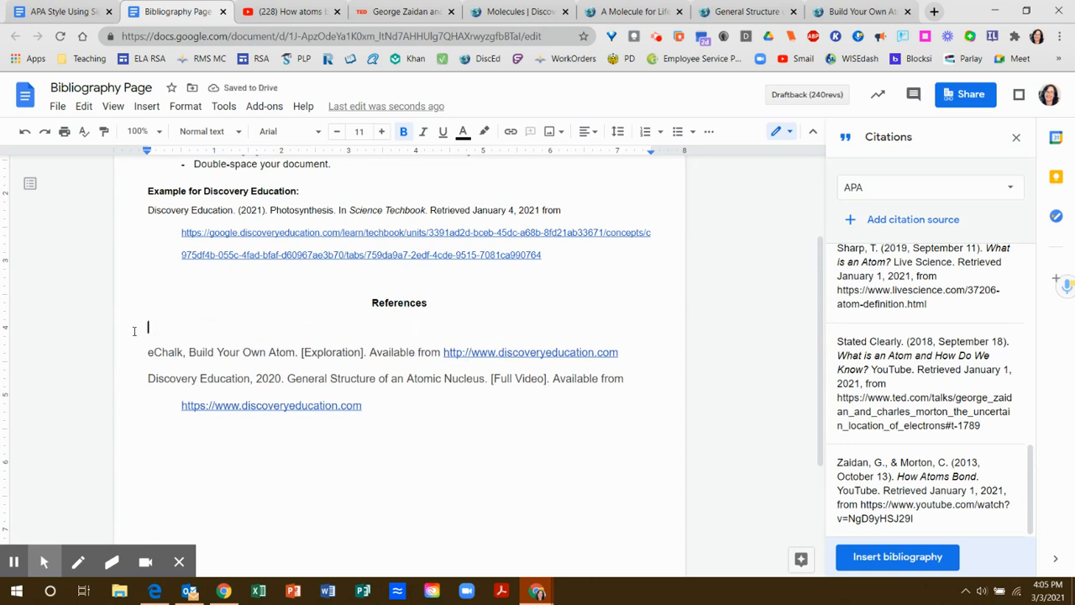
click(862, 558)
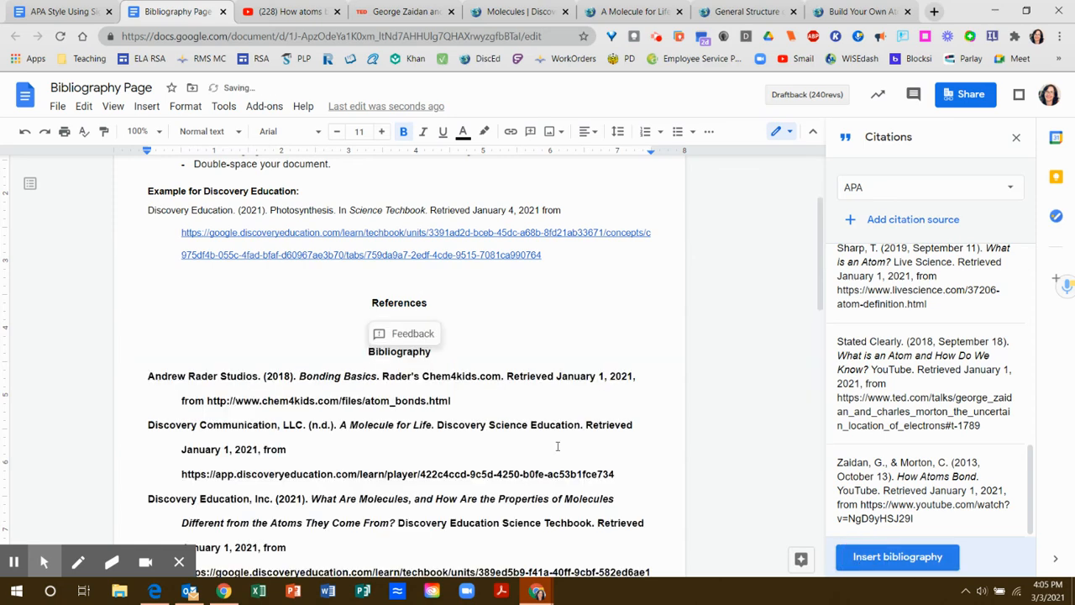
- Delete the References heading and the extra blank lines above the Bibliography heading
click(481, 313)
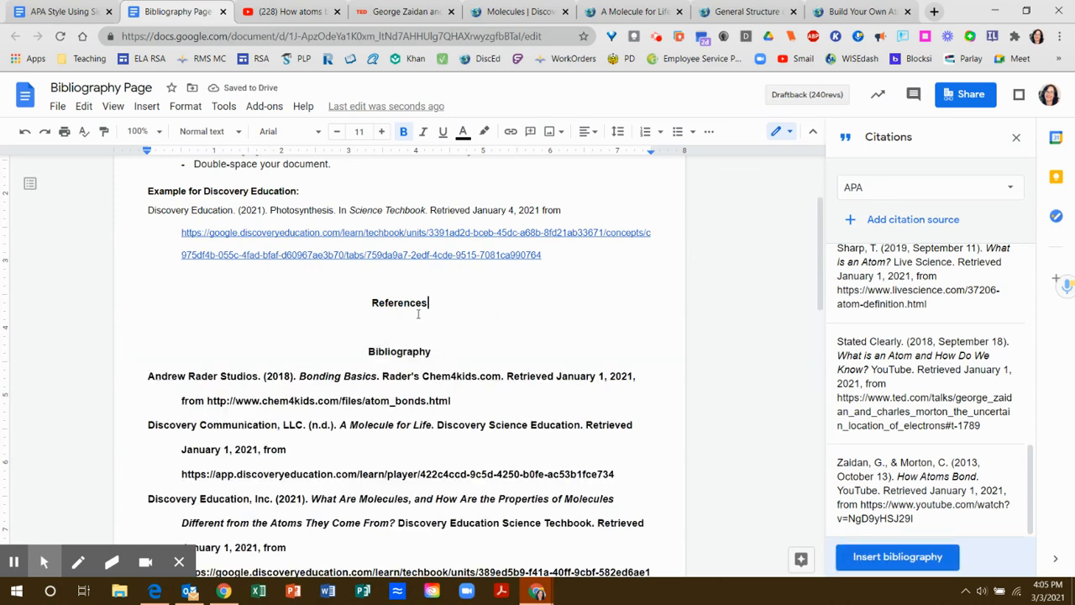
drag(428, 302, 370, 304)
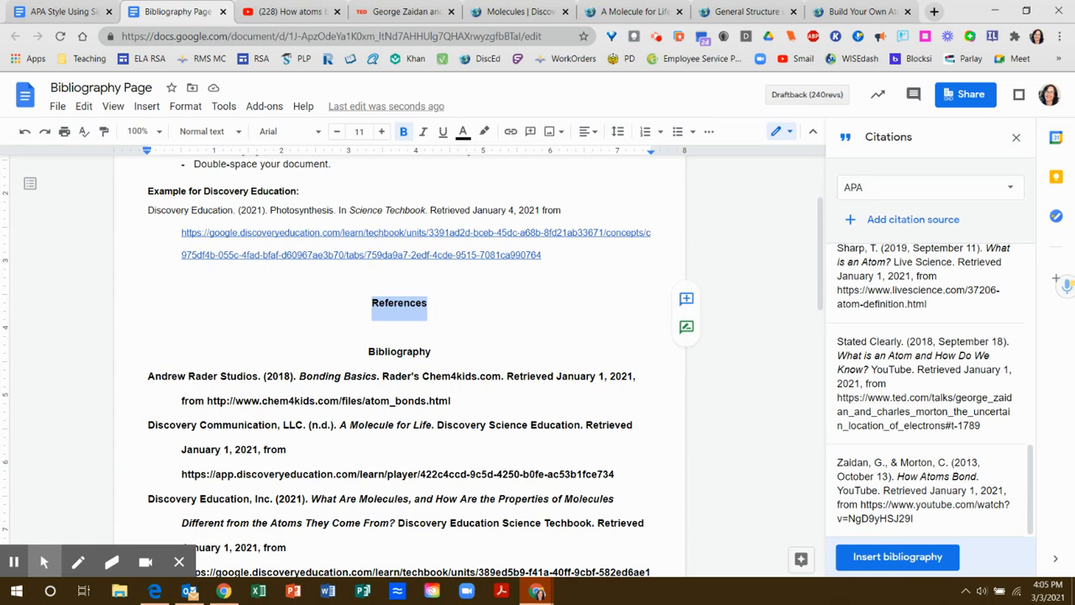
key(BackSpace)
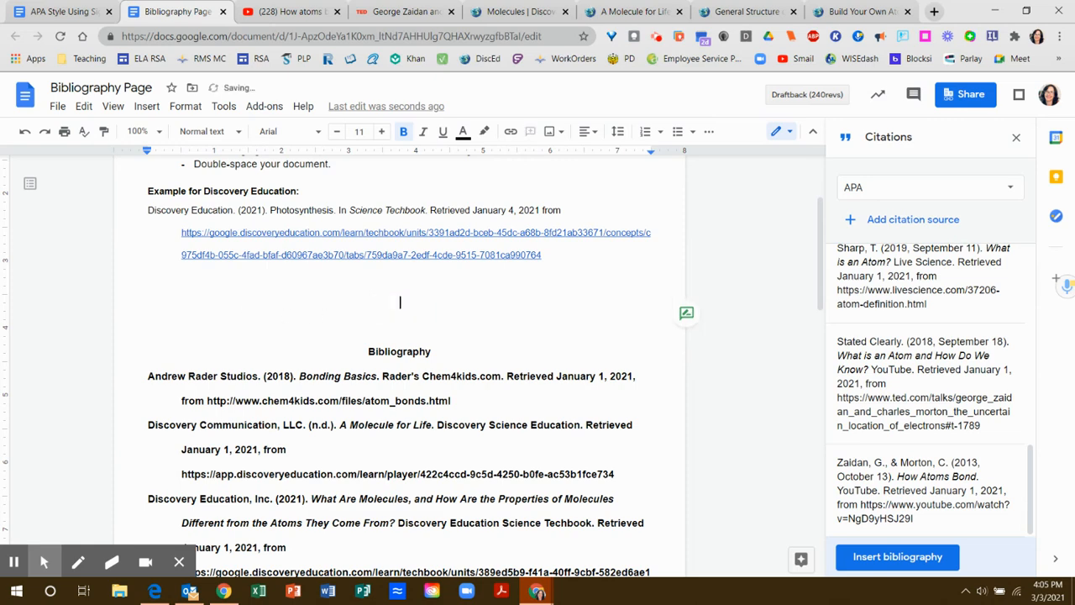
key(ctrl+shift+l)
key(BackSpace)
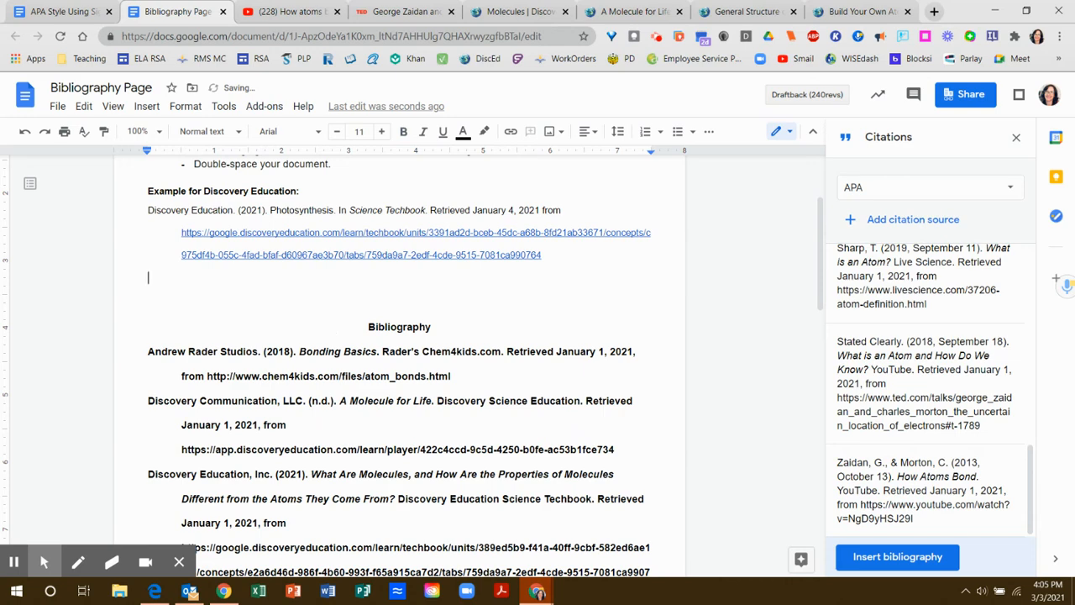
key(Delete)
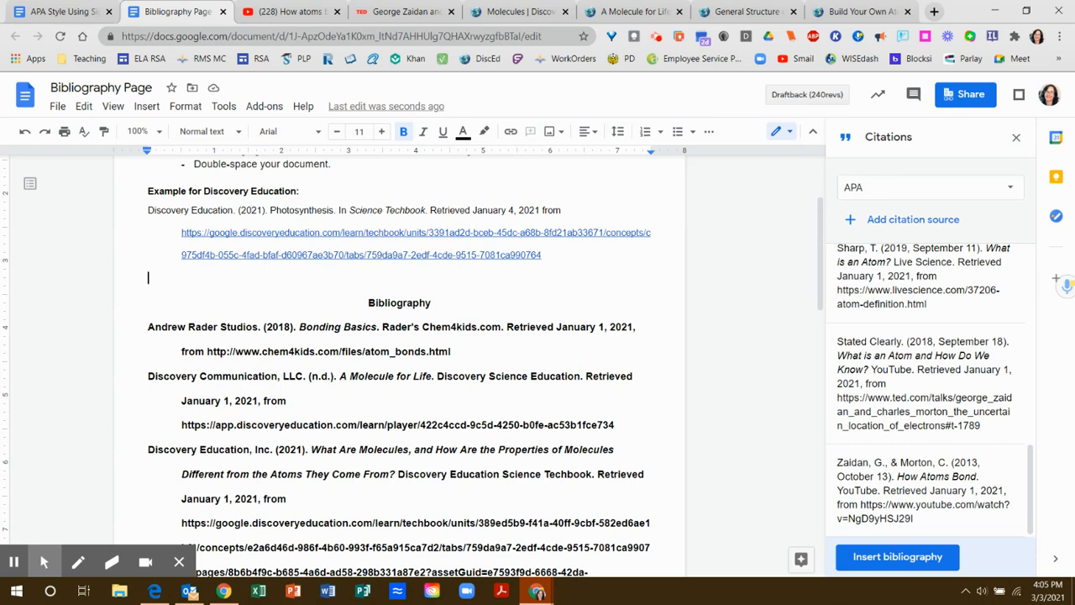
right_click(402, 303)
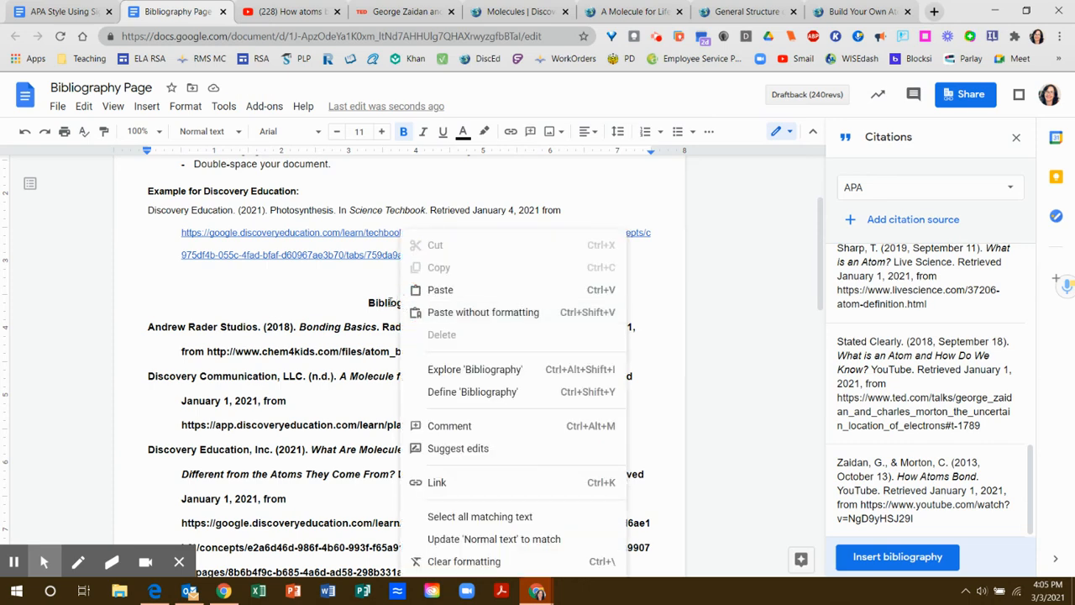
key(Escape)
drag(368, 304, 431, 305)
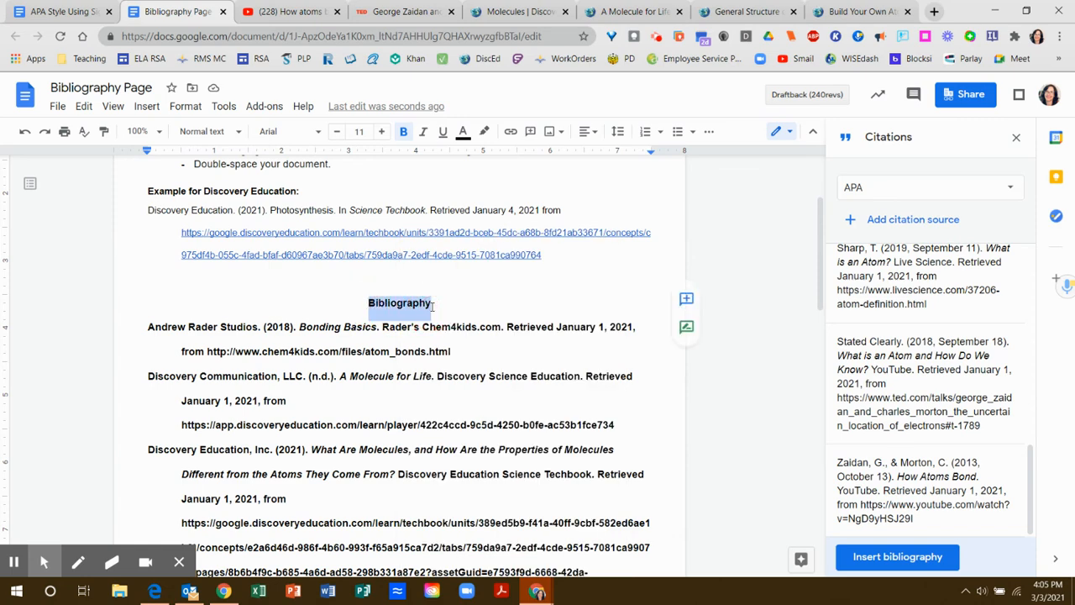
click(223, 323)
- Remove the bold formatting from all citations below the Bibliography heading, through to the end of the document
drag(148, 328, 214, 357)
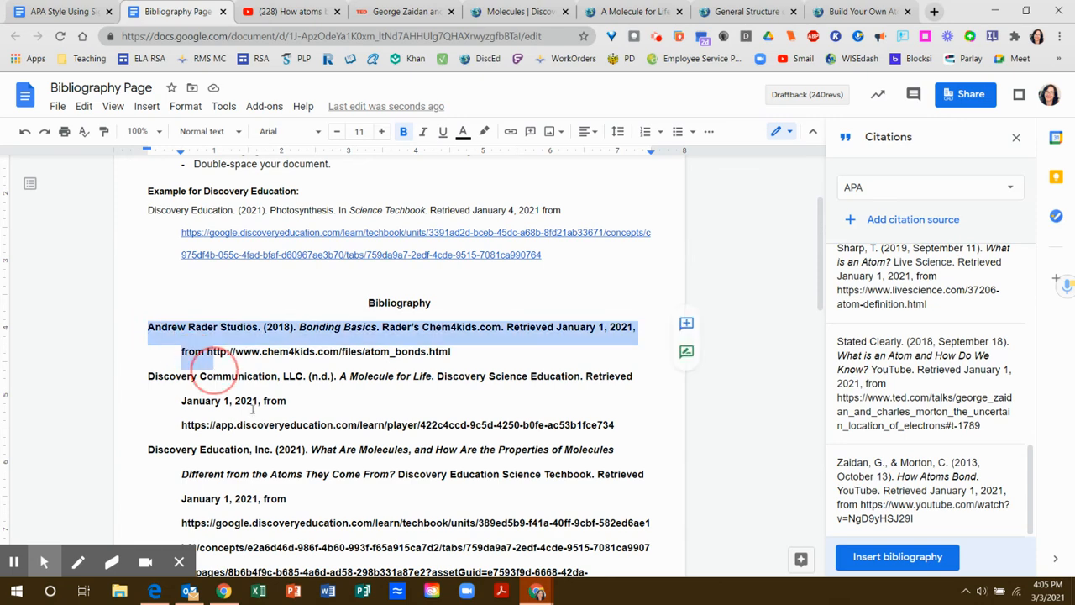
drag(252, 410, 372, 504)
key(ctrl+b)
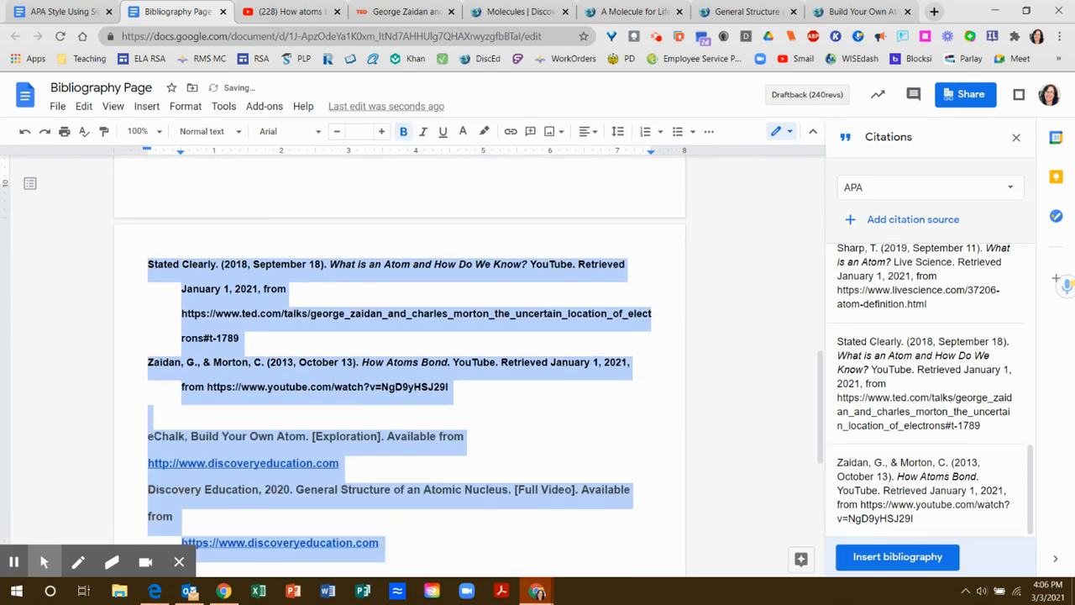
key(ctrl+b)
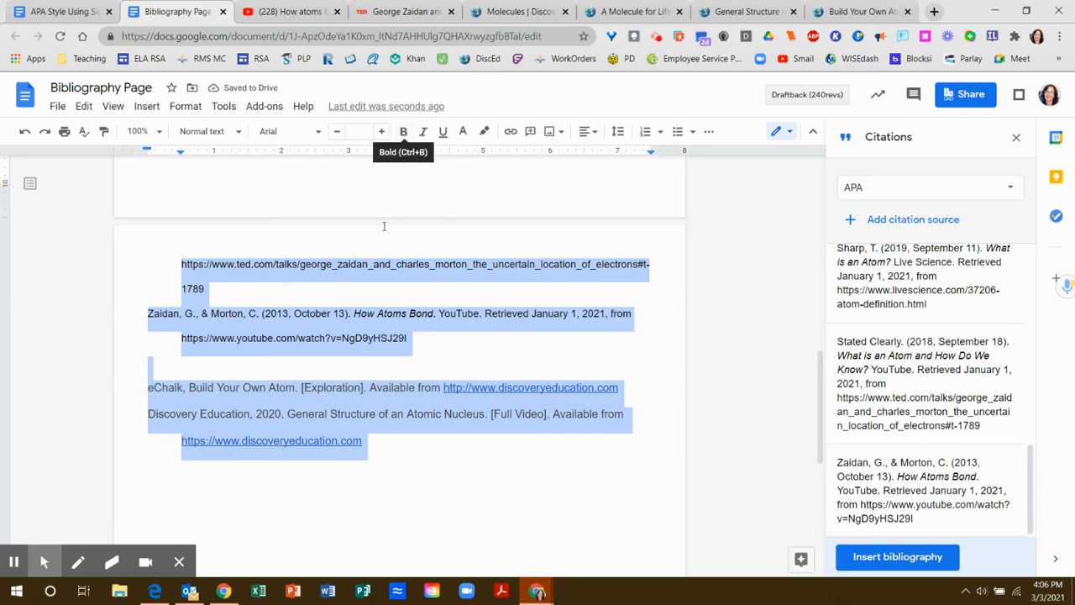
- Examine the formatting and hanging indents of the entries under the Bibliography heading
scroll(341, 273, up, 5)
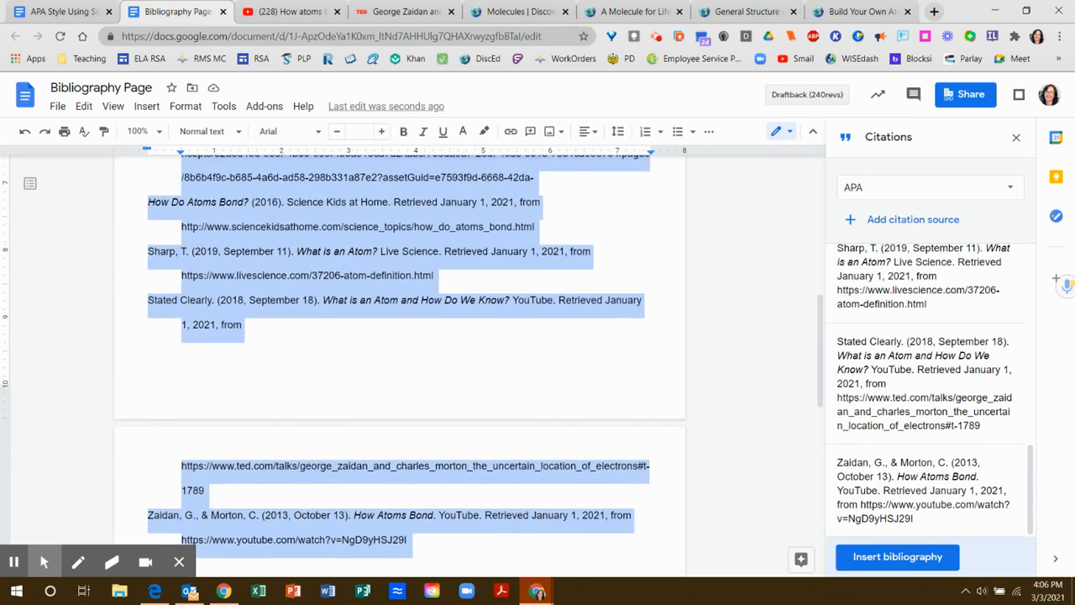
scroll(400, 366, up, 3)
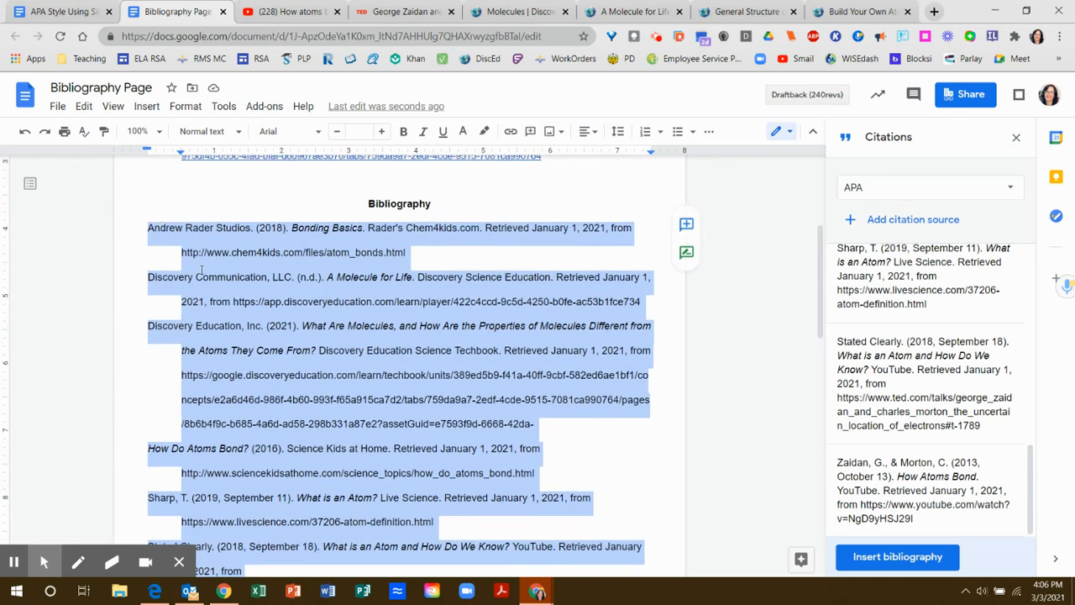
click(179, 357)
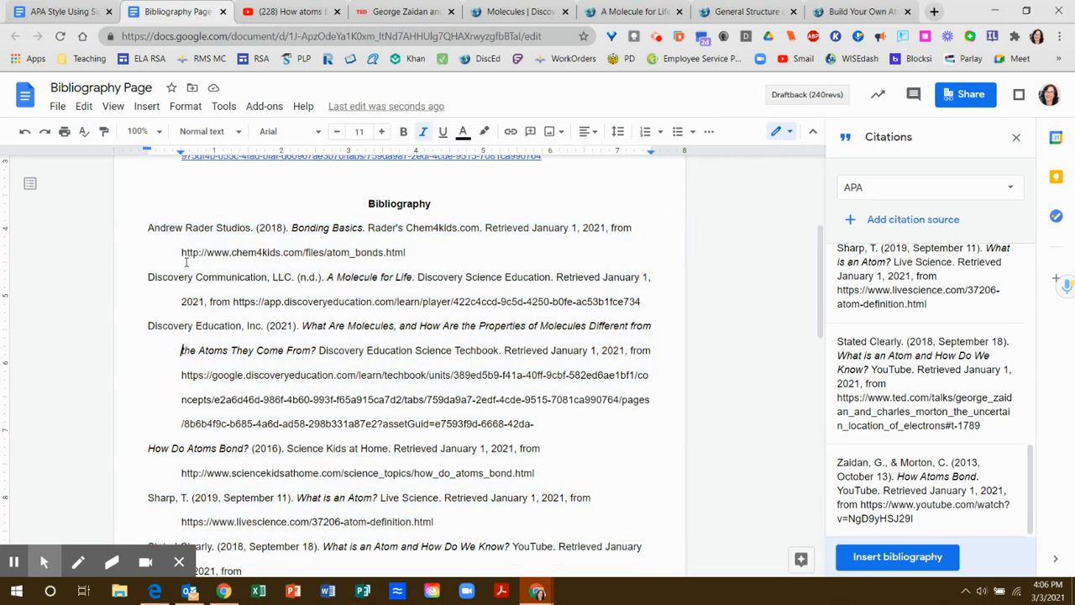
click(180, 360)
drag(180, 361, 182, 395)
- Copy the General Structure of an Atomic Nucleus citation at the end of the document and remove it from there
scroll(400, 353, down, 10)
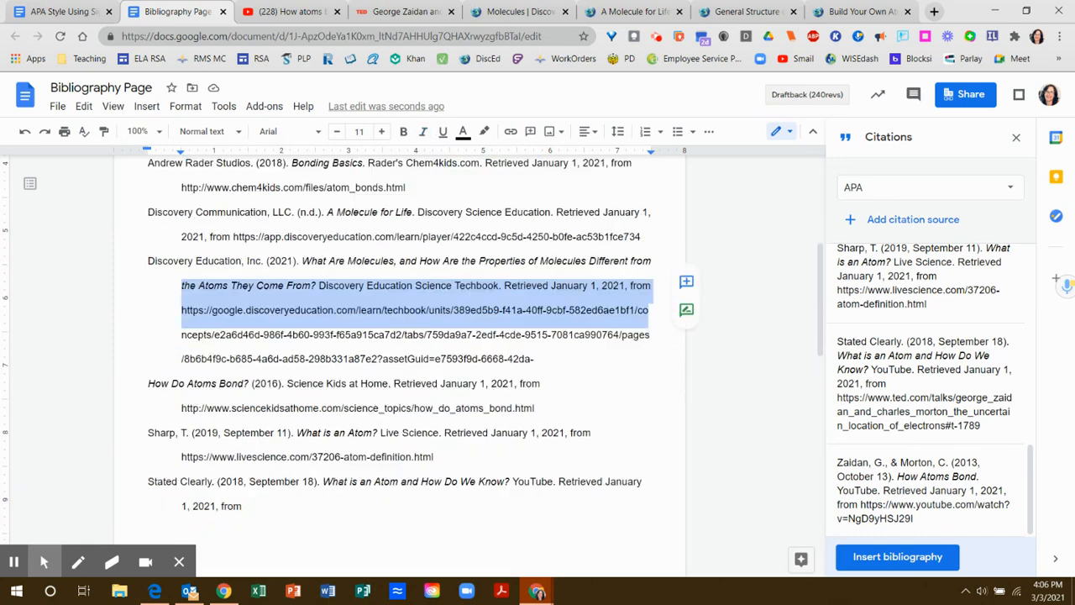
scroll(181, 386, down, 1)
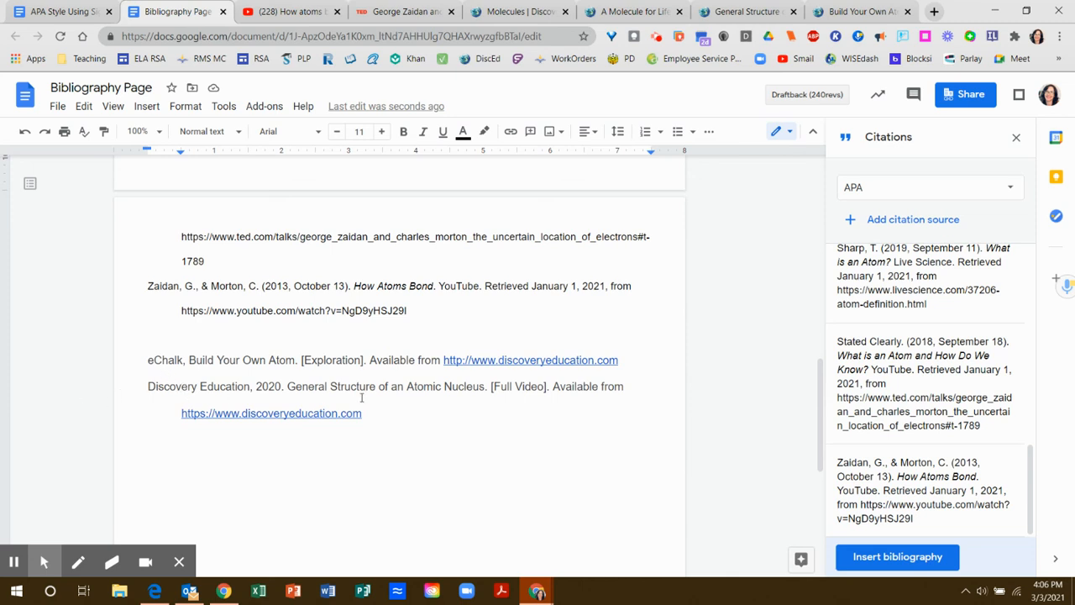
drag(370, 412, 145, 388)
key(ctrl+c)
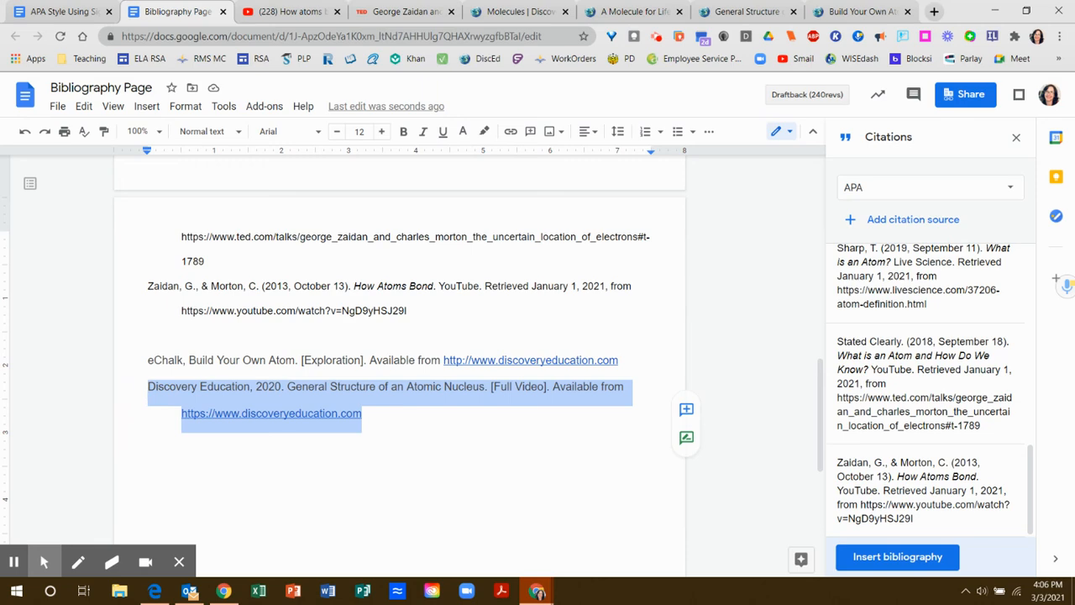
key(BackSpace)
key(BackSpace)
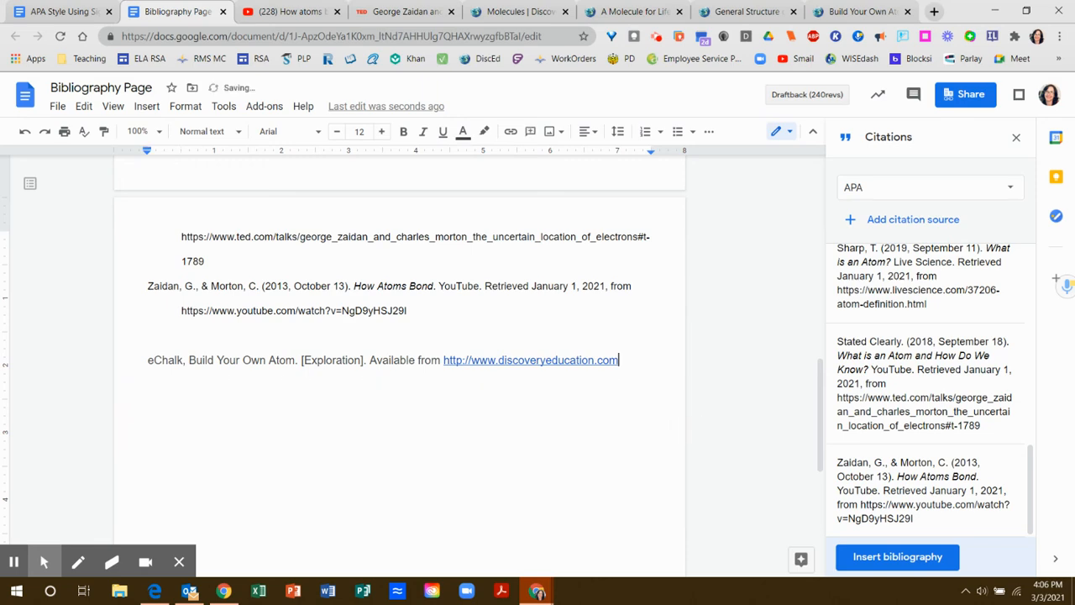
- Try placing the copied General Structure of an Atomic Nucleus citation before the How Do Atoms Bond? entry, and undo the paste
scroll(400, 336, up, 4)
scroll(468, 365, up, 1)
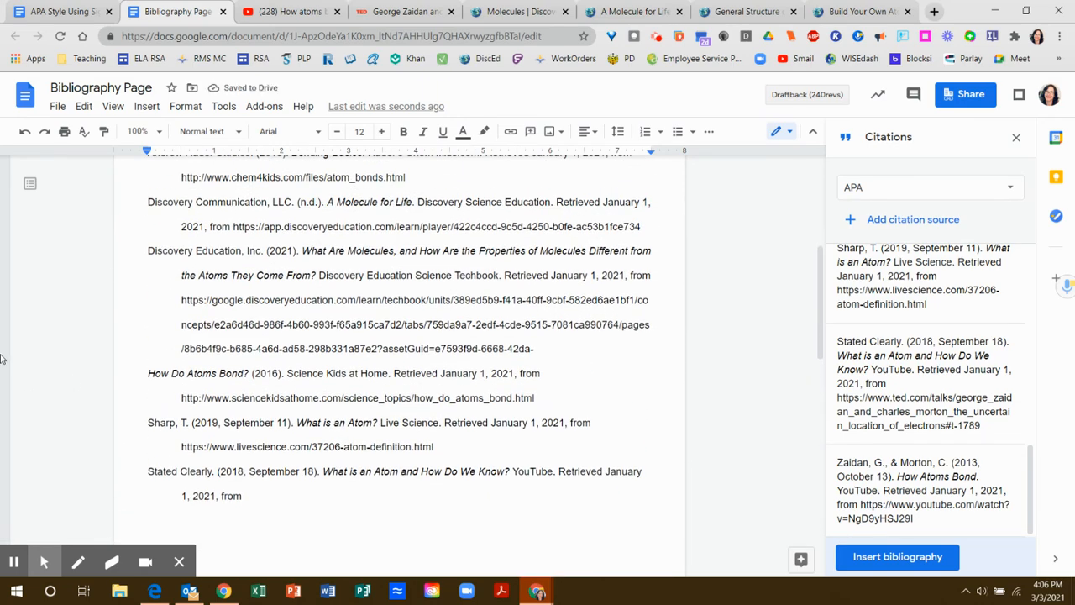
click(144, 374)
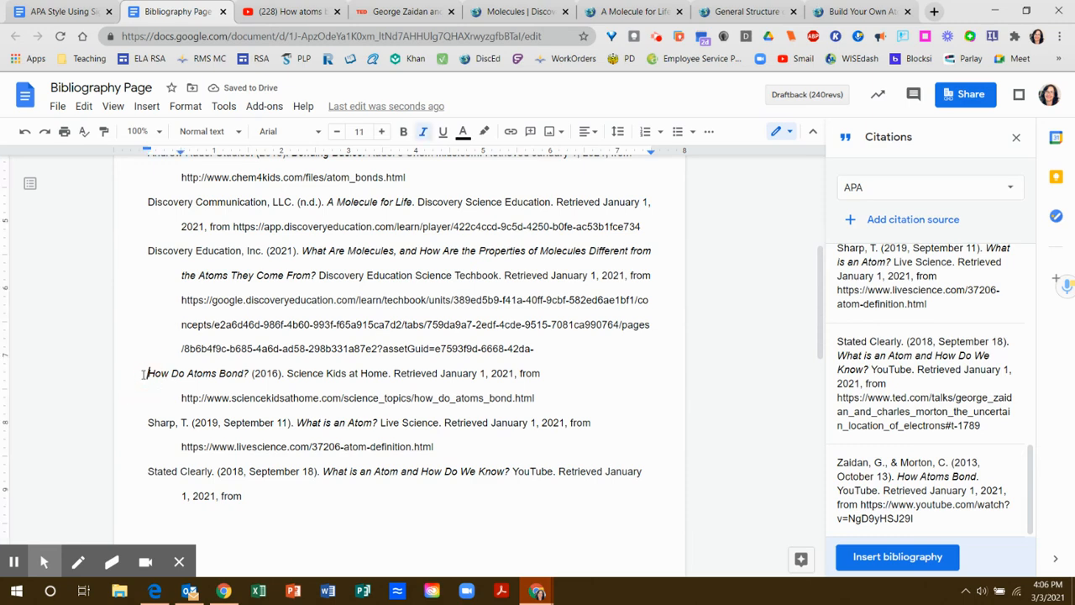
key(ctrl+v)
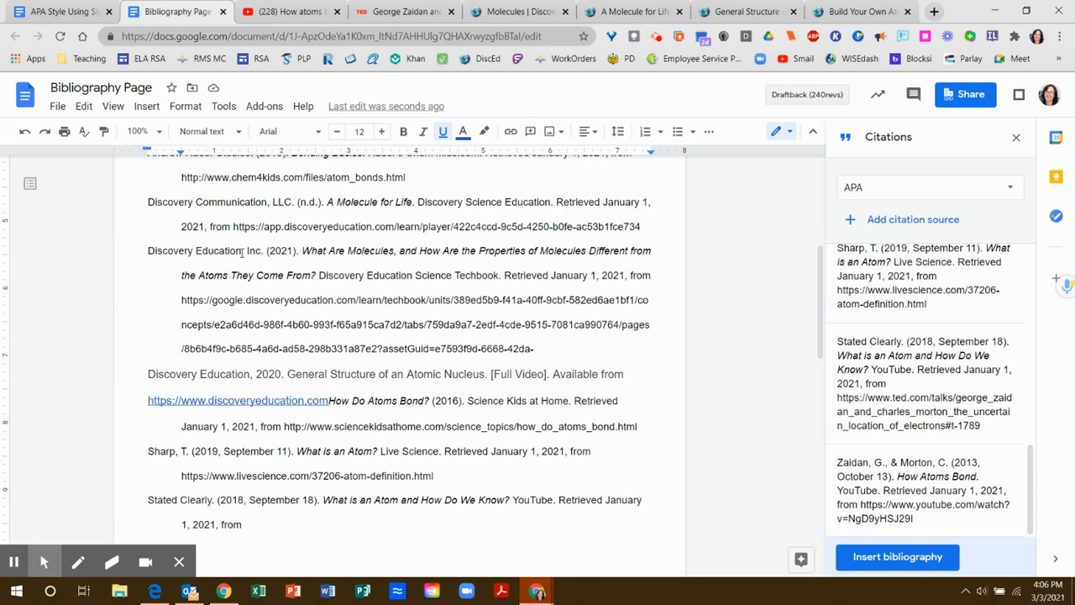
key(BackSpace)
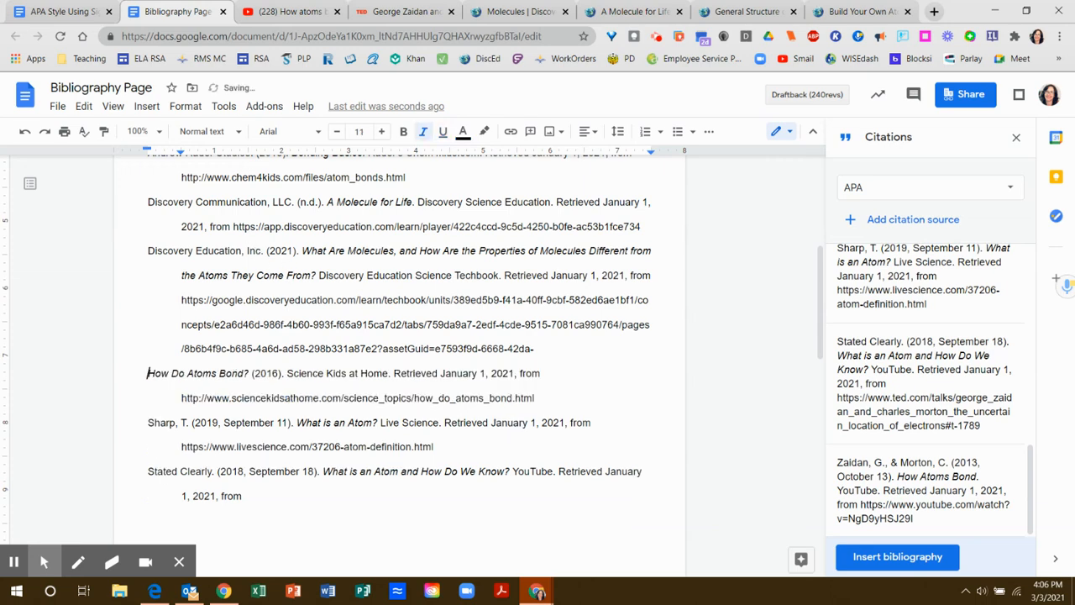
- Paste the General Structure of an Atomic Nucleus citation above the Discovery Communication, LLC. entry
click(144, 202)
scroll(399, 352, up, 1)
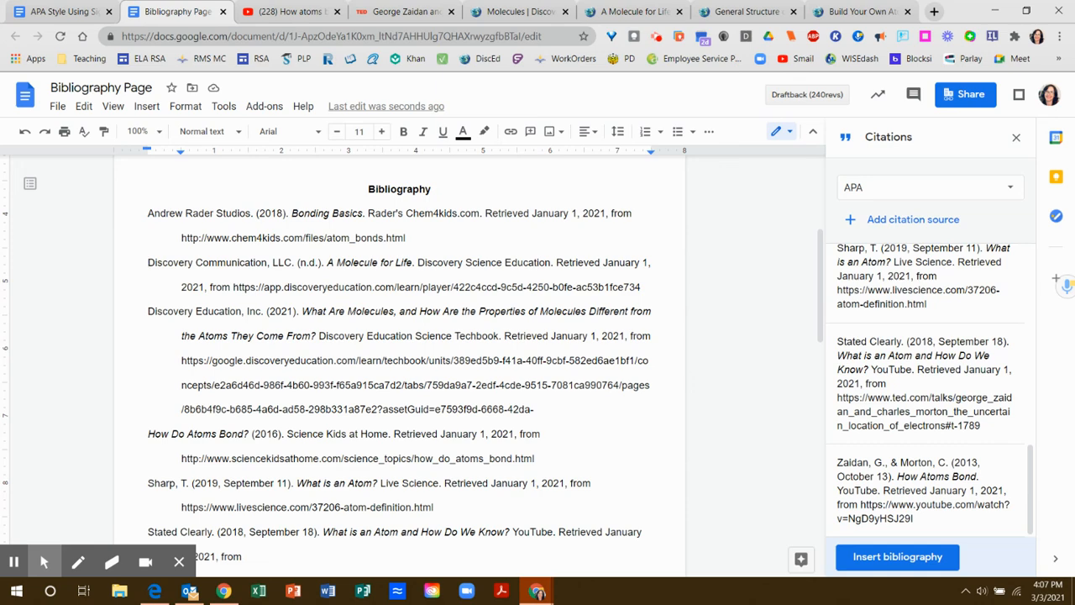
key(ctrl+v)
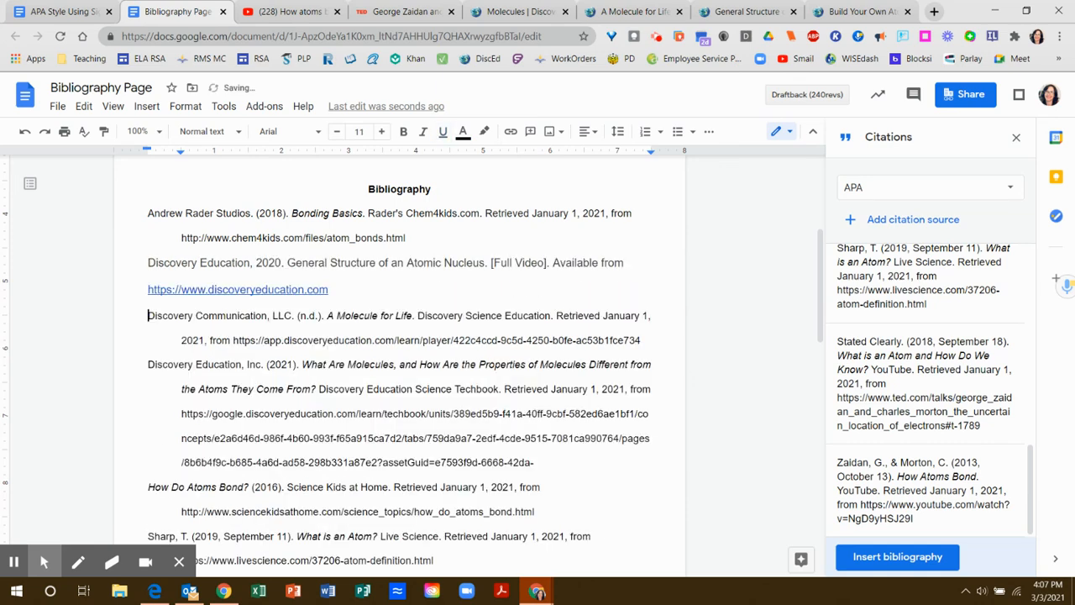
- Indent the URL line of the pasted General Structure of an Atomic Nucleus citation, leaving no blank line above it
click(141, 289)
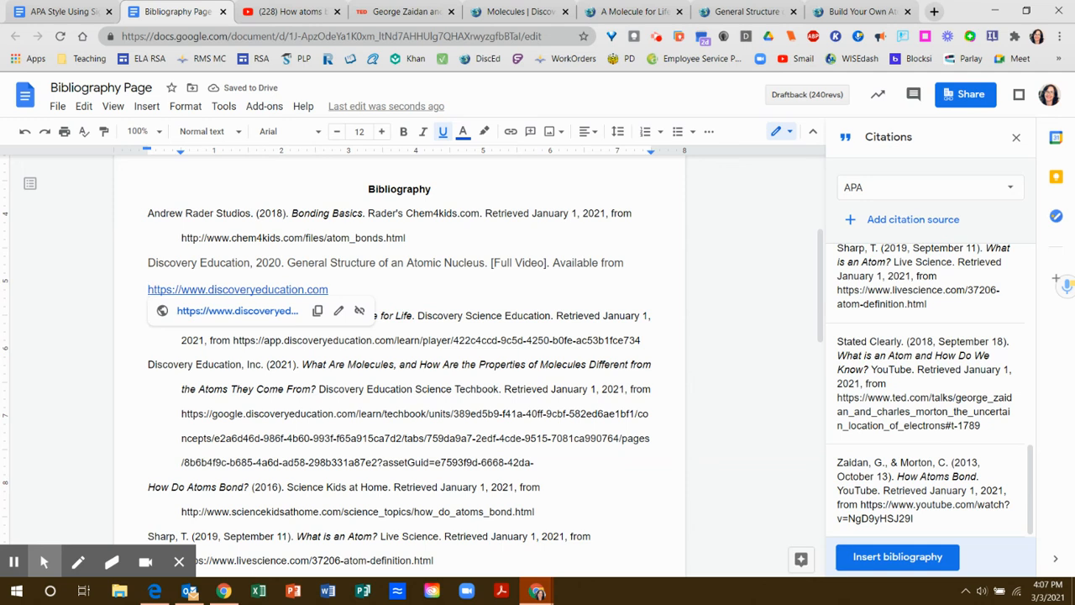
key(Return)
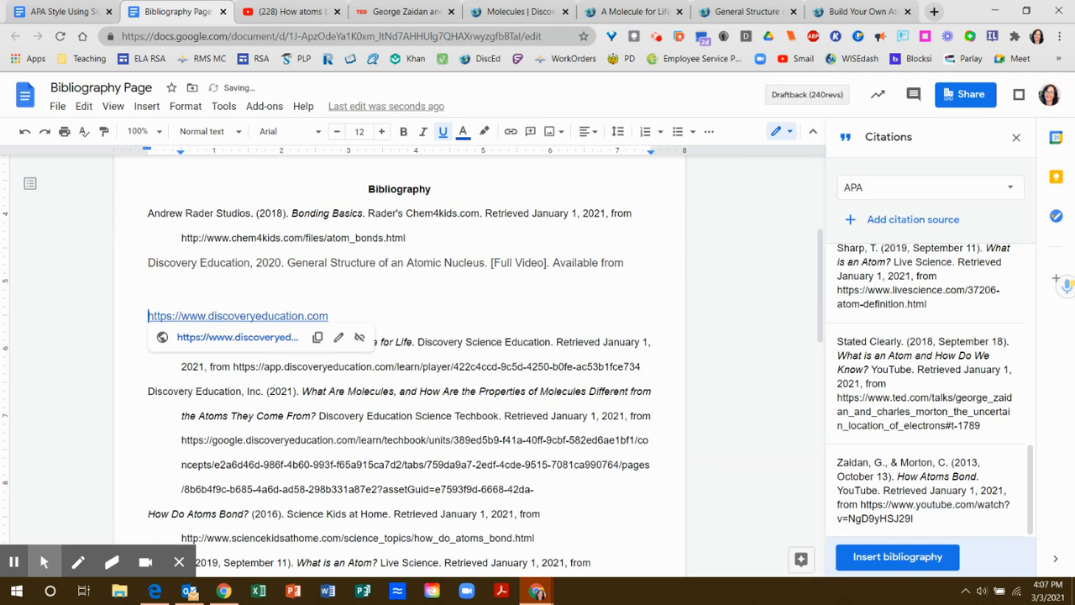
key(Tab)
key(Up)
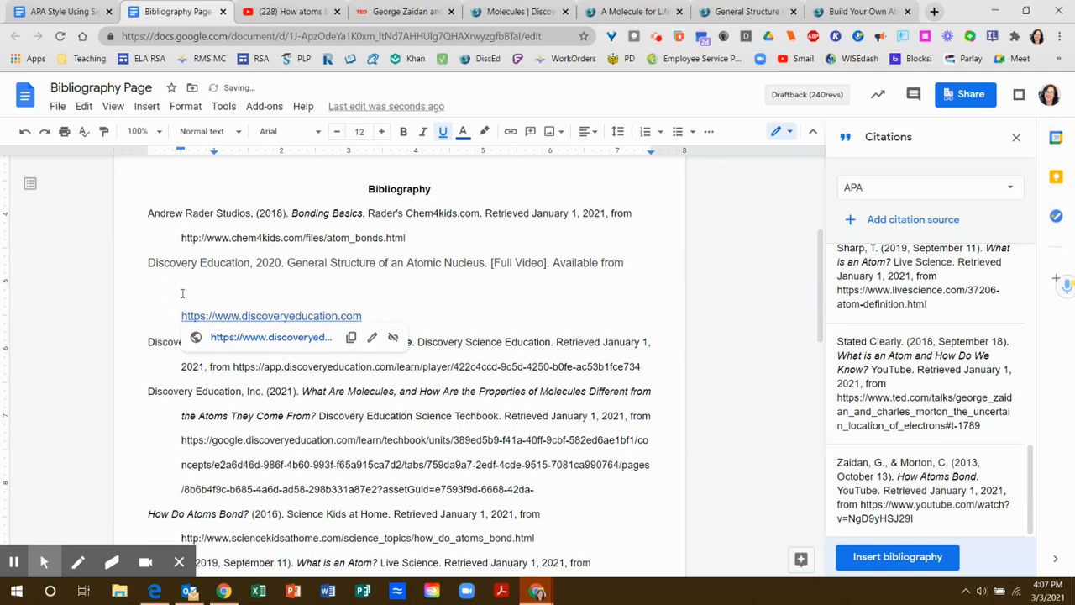
key(BackSpace)
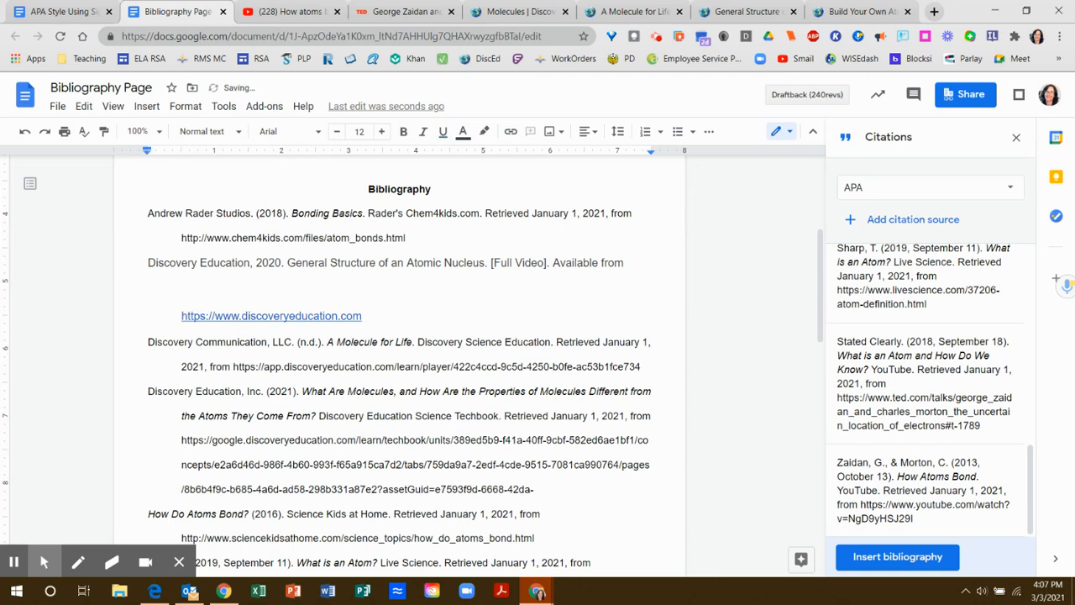
key(BackSpace)
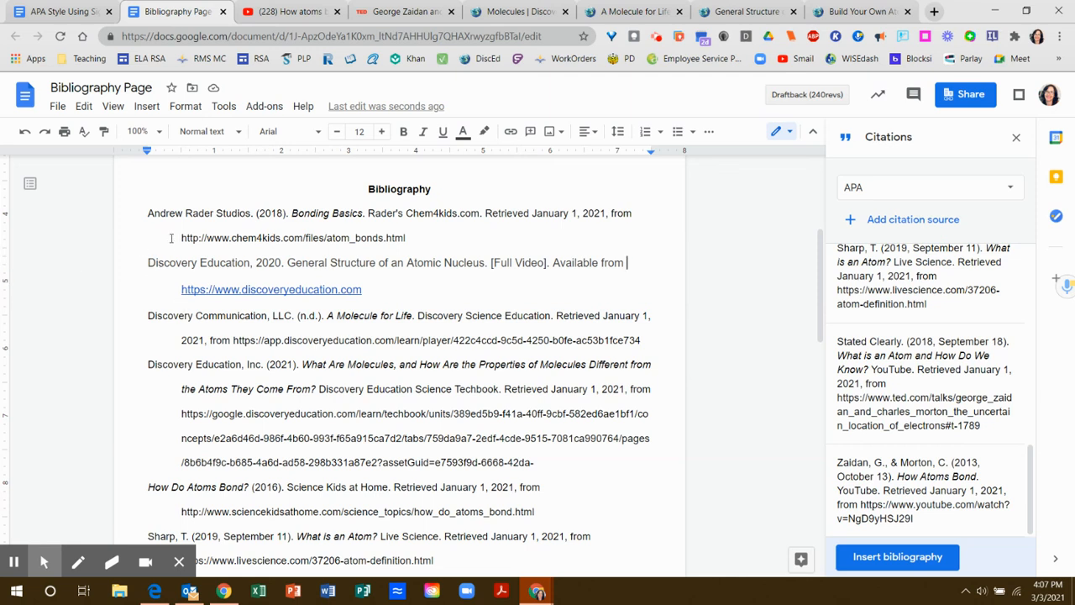
- Compare the text color of the Andrew Rader Studios entry with that of the General Structure of an Atomic Nucleus citation
click(186, 215)
click(462, 137)
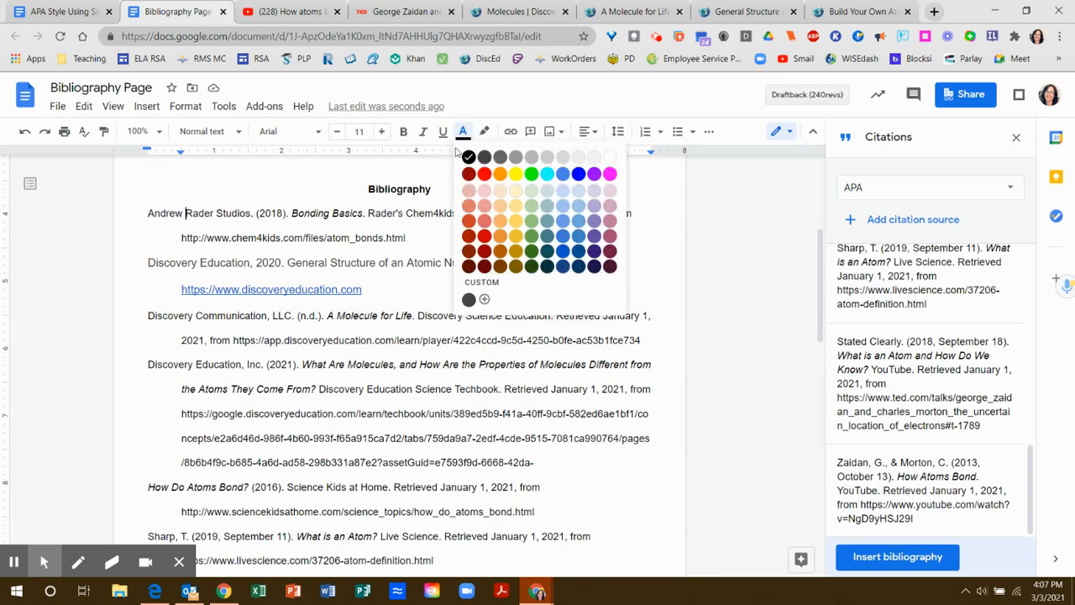
click(280, 264)
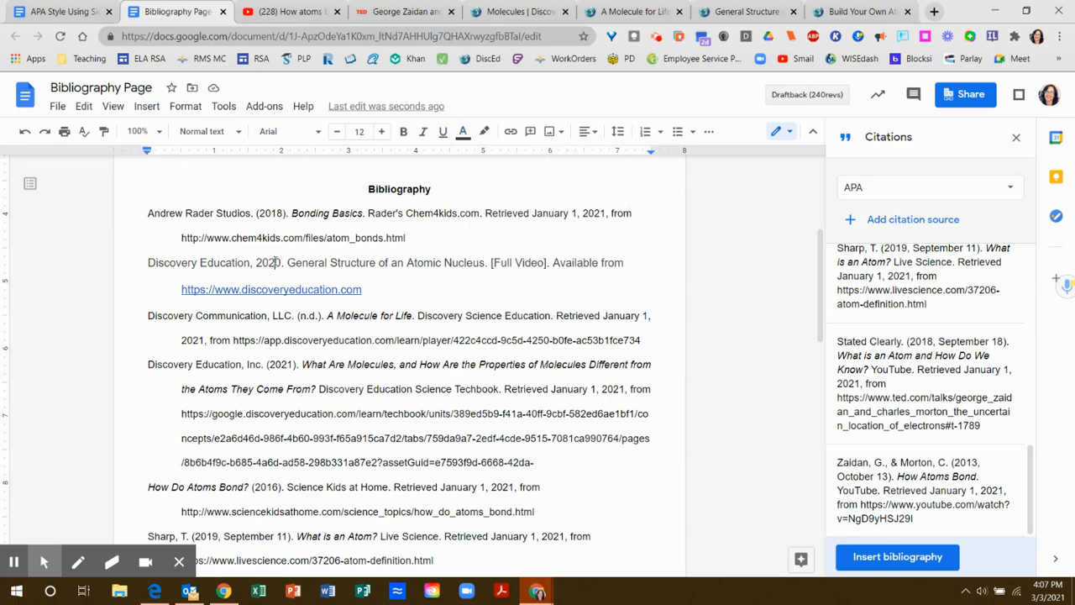
click(462, 137)
click(310, 262)
- Set the font size of the whole General Structure of an Atomic Nucleus citation to 11
drag(148, 261, 373, 296)
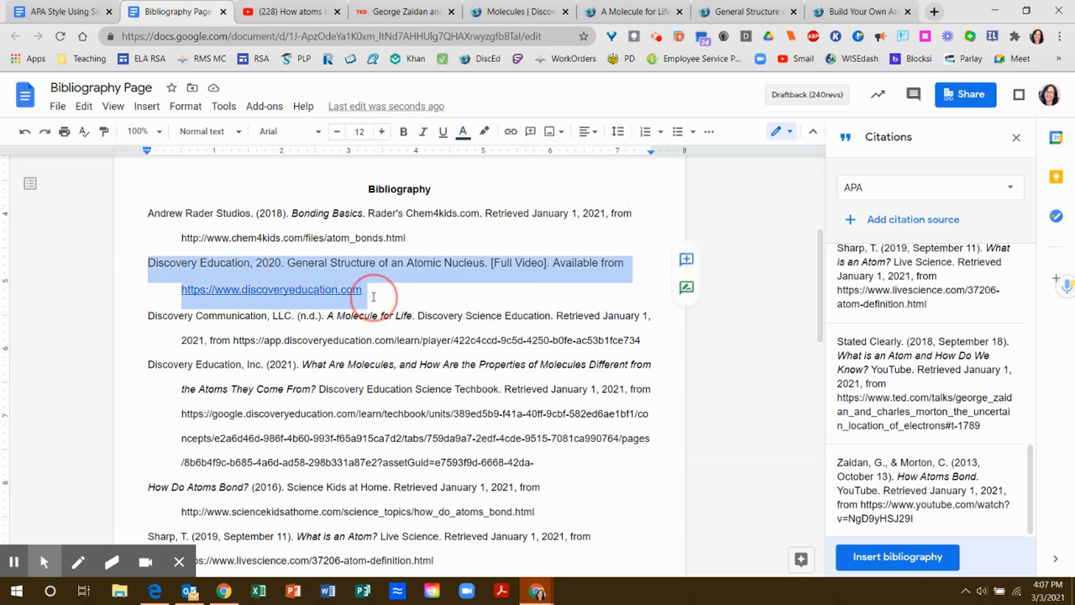
click(359, 132)
text(11)
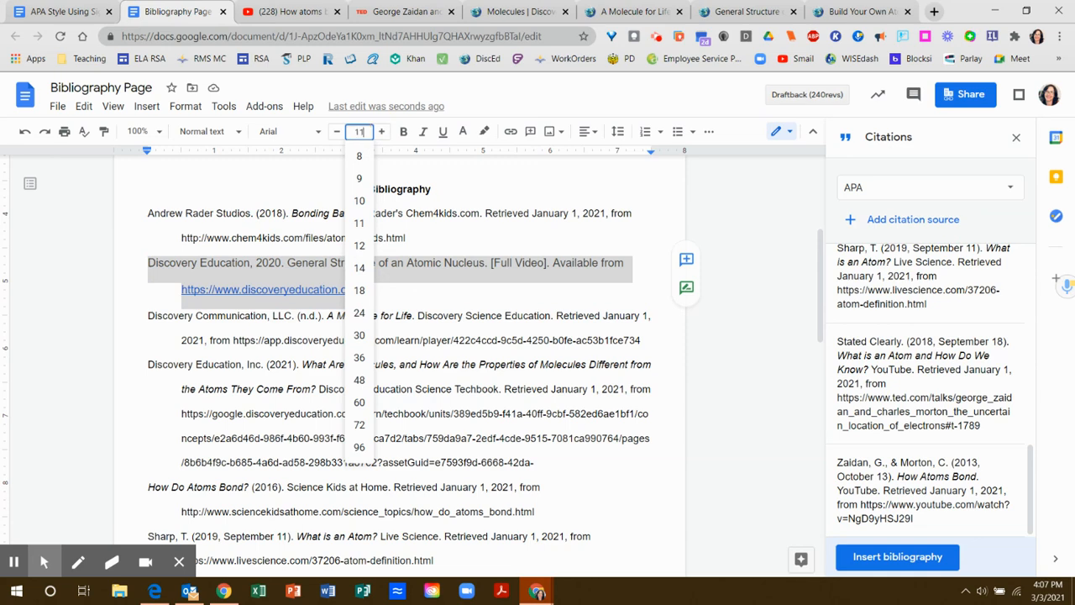
key(Return)
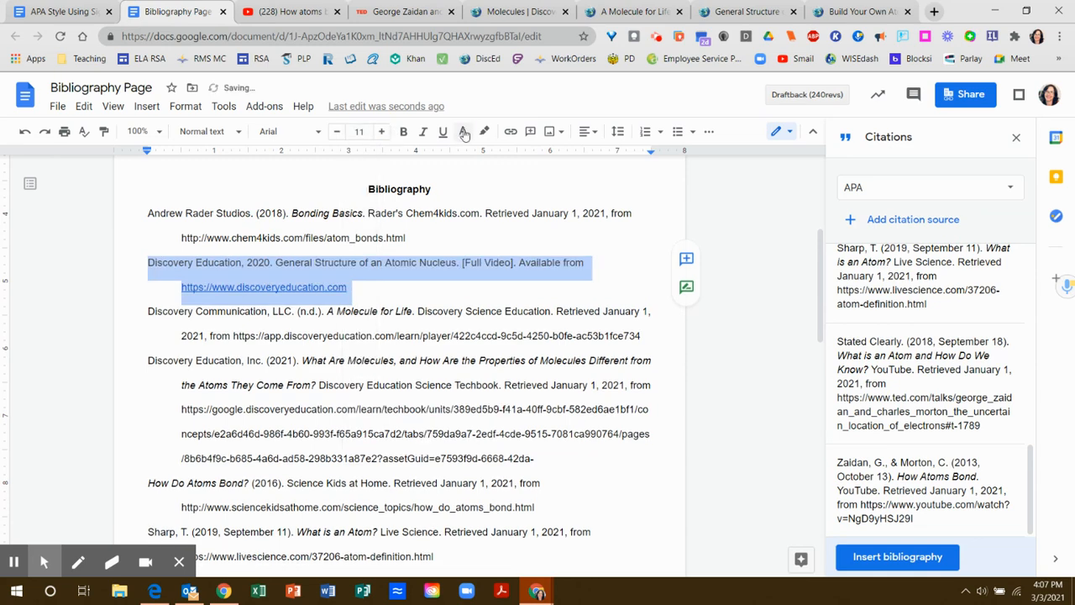
- Change the text color of the first line of the General Structure of an Atomic Nucleus citation to black
click(376, 265)
triple_click(375, 265)
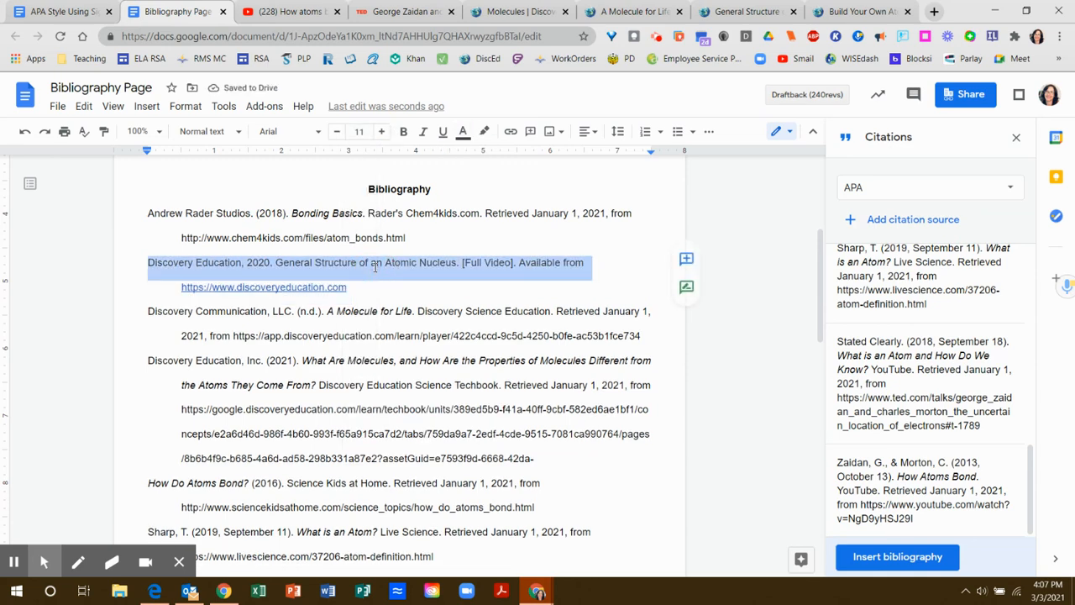
click(463, 132)
click(469, 159)
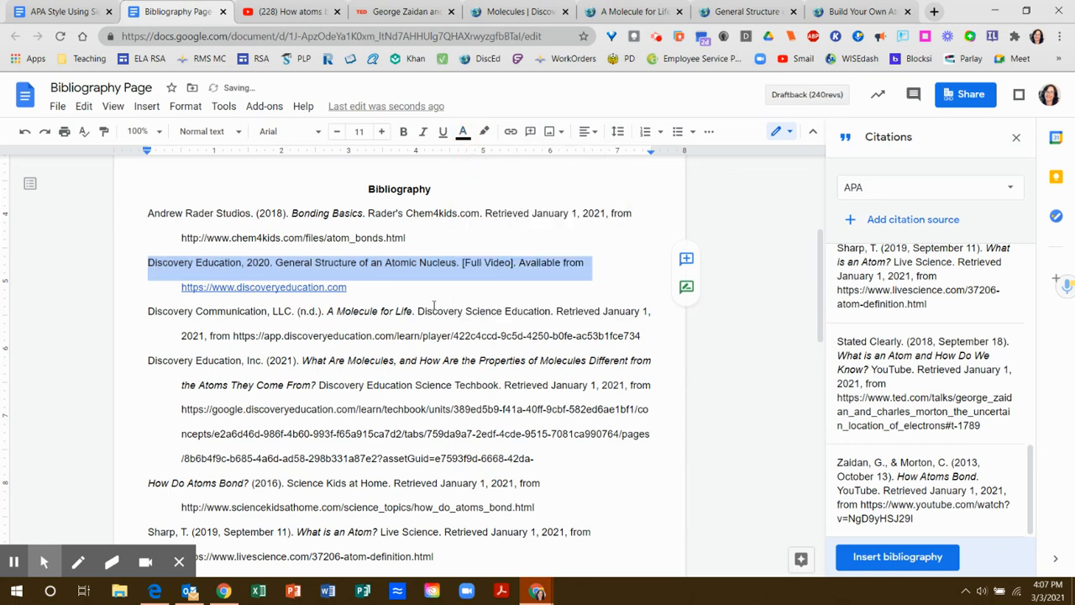
click(434, 303)
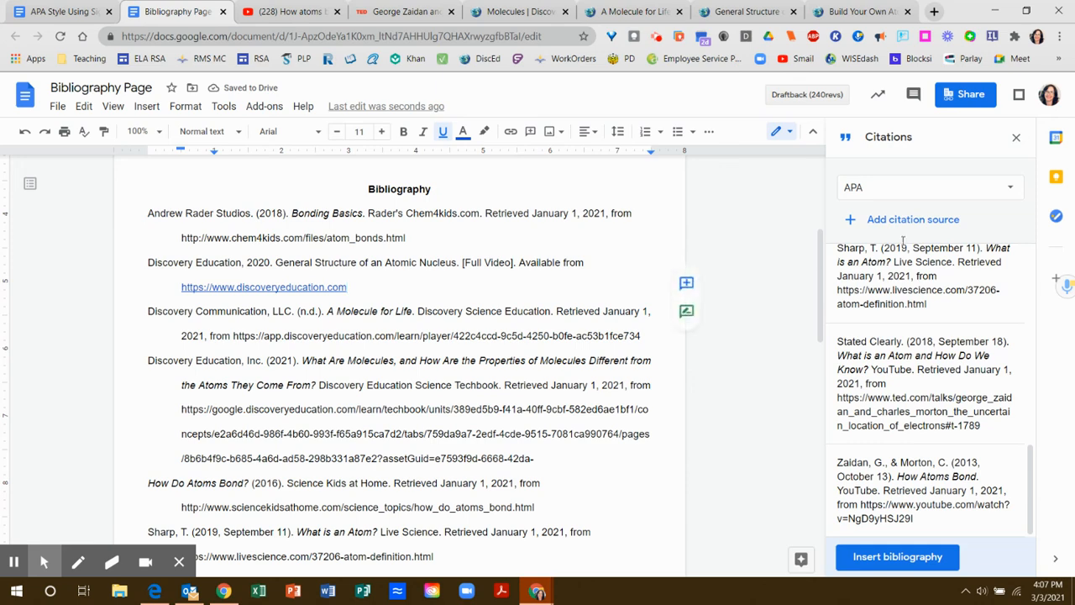
- Close Citations and review the bibliography entries, highlighting the author and year of the Andrew Rader Studios entry
click(1017, 139)
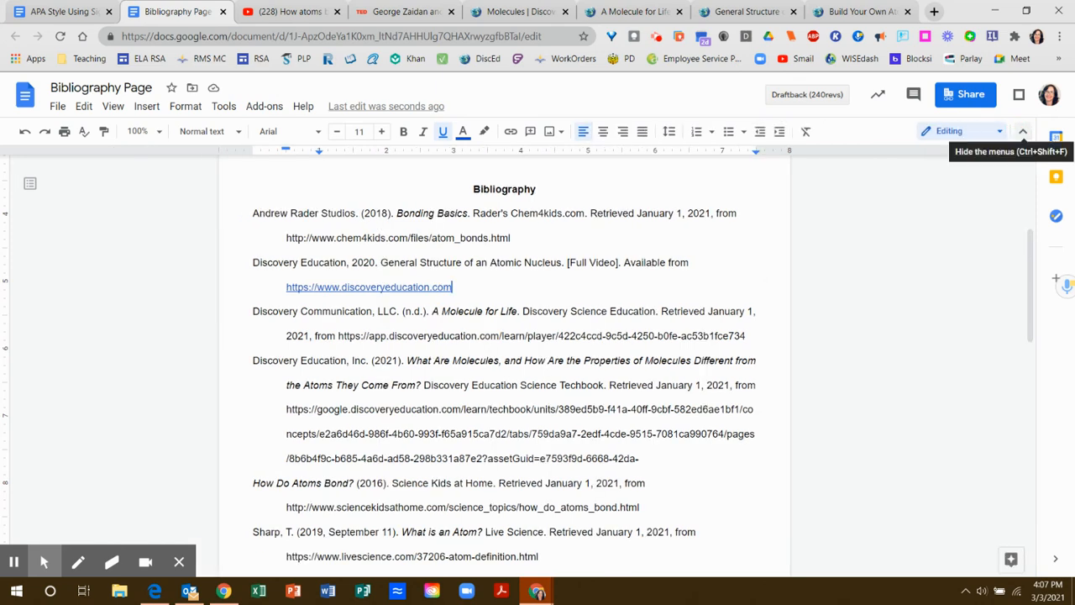
scroll(510, 389, down, 3)
scroll(510, 389, down, 4)
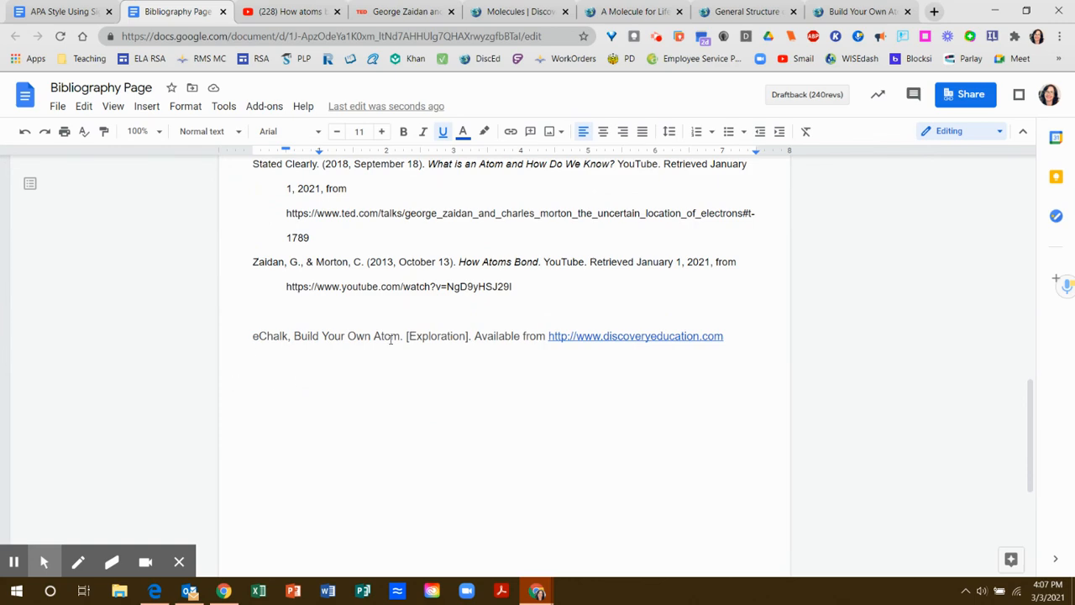
scroll(392, 339, up, 10)
scroll(504, 361, down, 3)
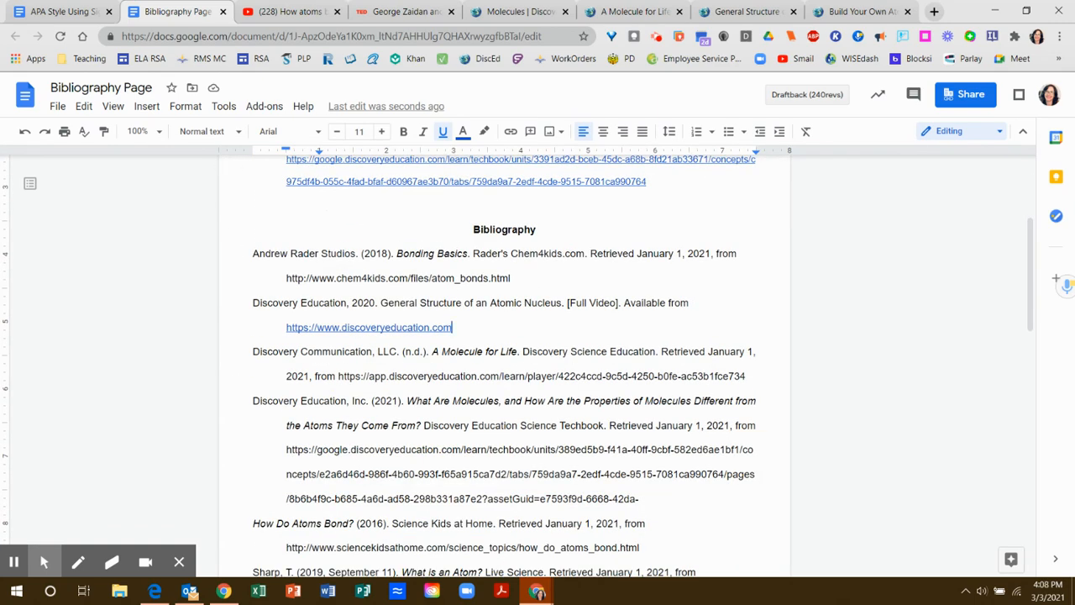
drag(252, 250, 398, 260)
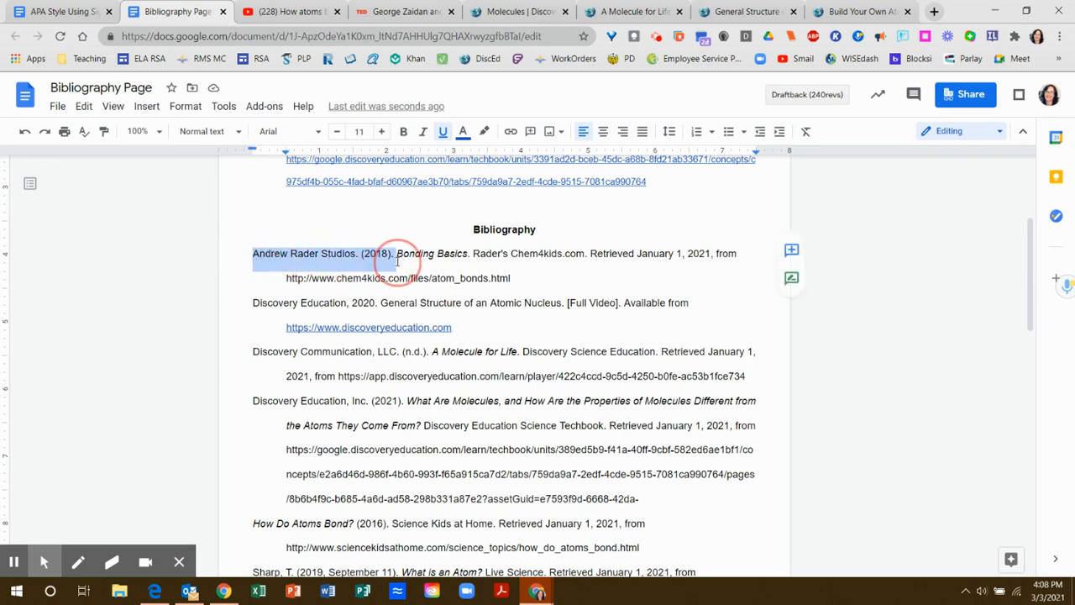
- Switch to the APA Style Using Signal Phrases in Quotations document and examine the title and year in its narrative citation examples
click(84, 12)
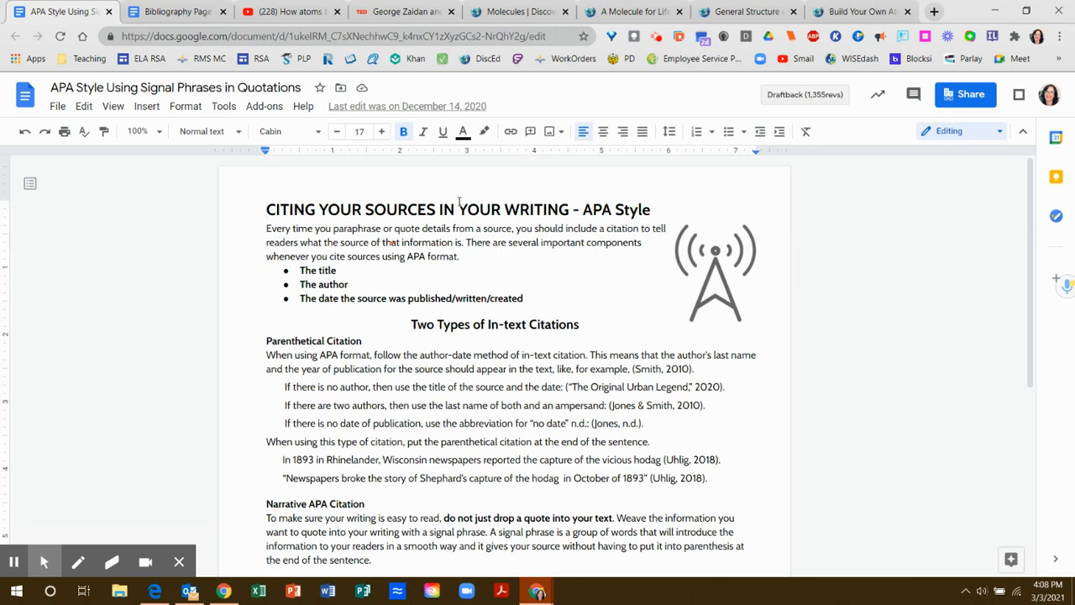
scroll(291, 212, down, 2)
scroll(504, 361, down, 6)
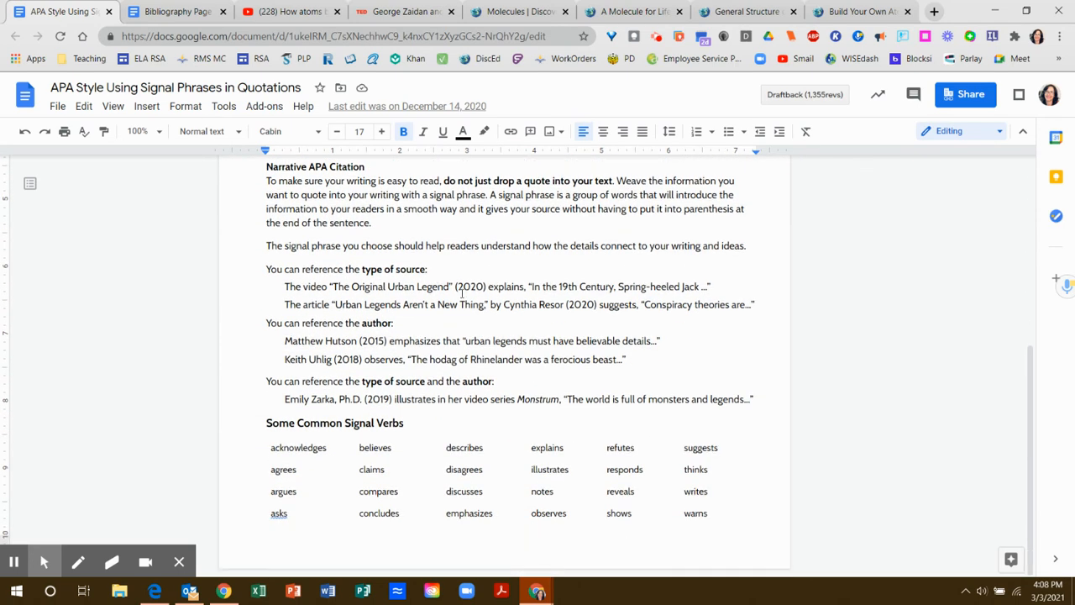
drag(334, 287, 461, 286)
click(467, 286)
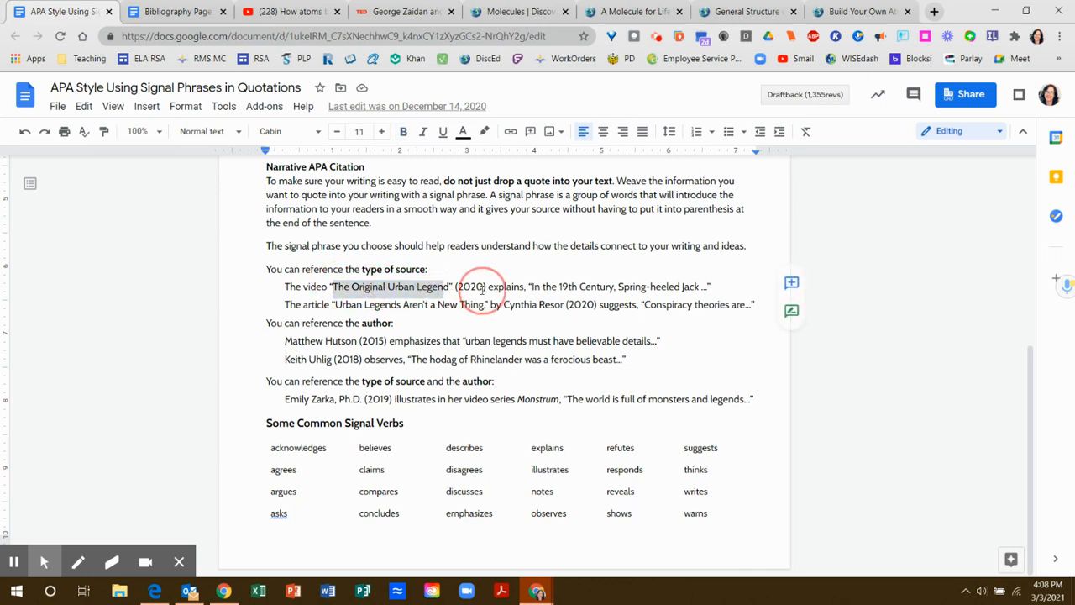
right_click(471, 287)
click(470, 286)
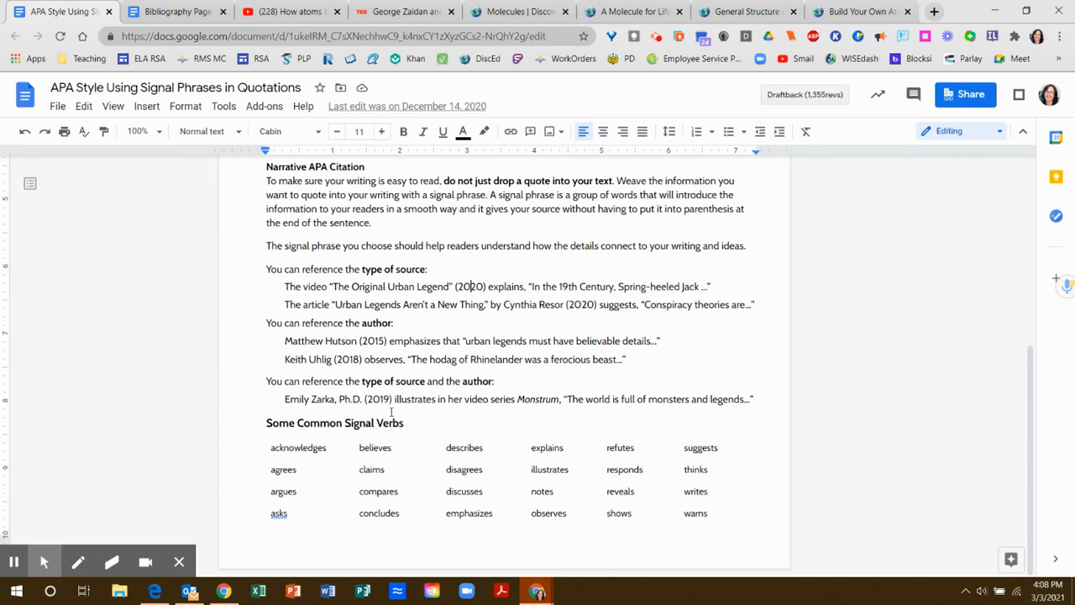
- Return to the Bibliography Page document and select the Bibliography heading
click(188, 10)
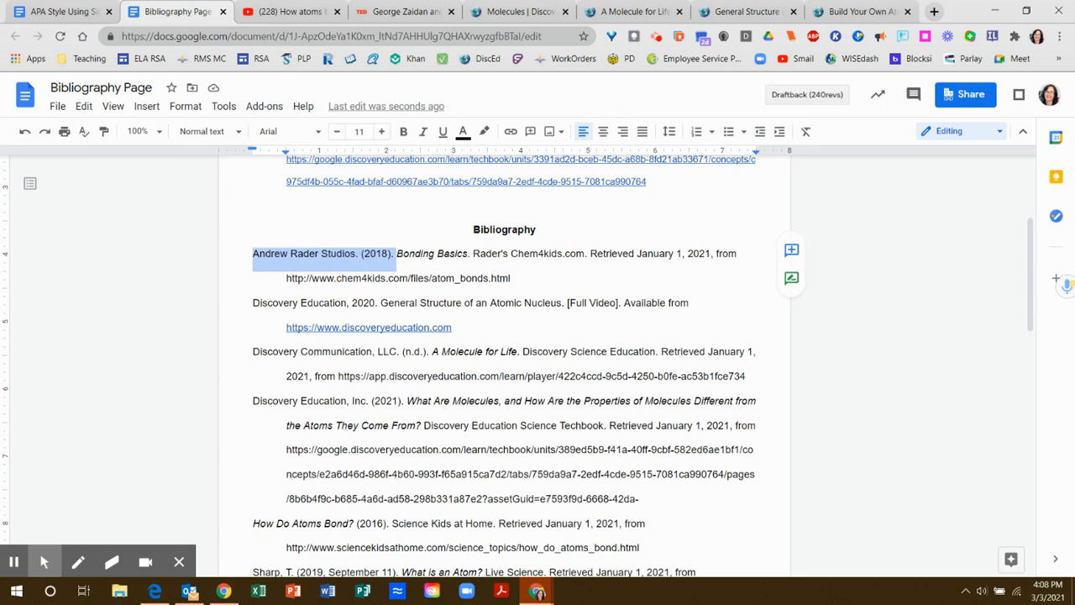
double_click(490, 232)
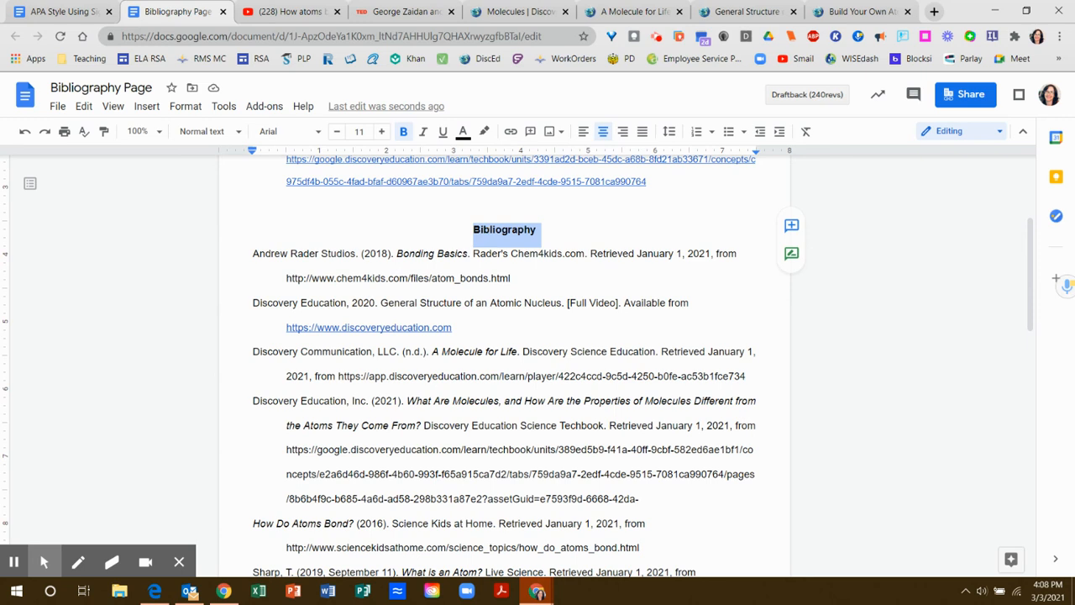